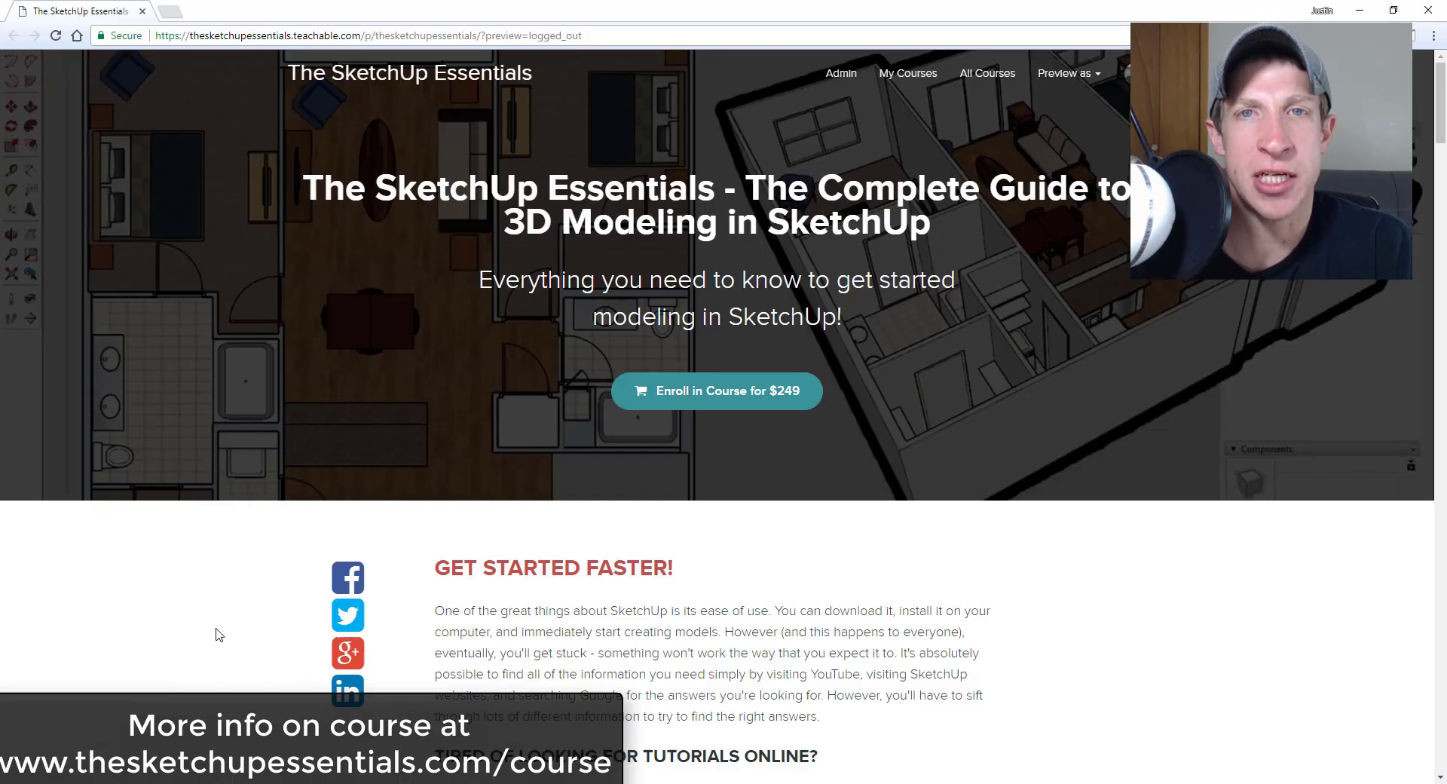
# Scroll down through the SketchUp Essentials course sections on the Teachable page
pyautogui.scroll(-6, 218, 635)
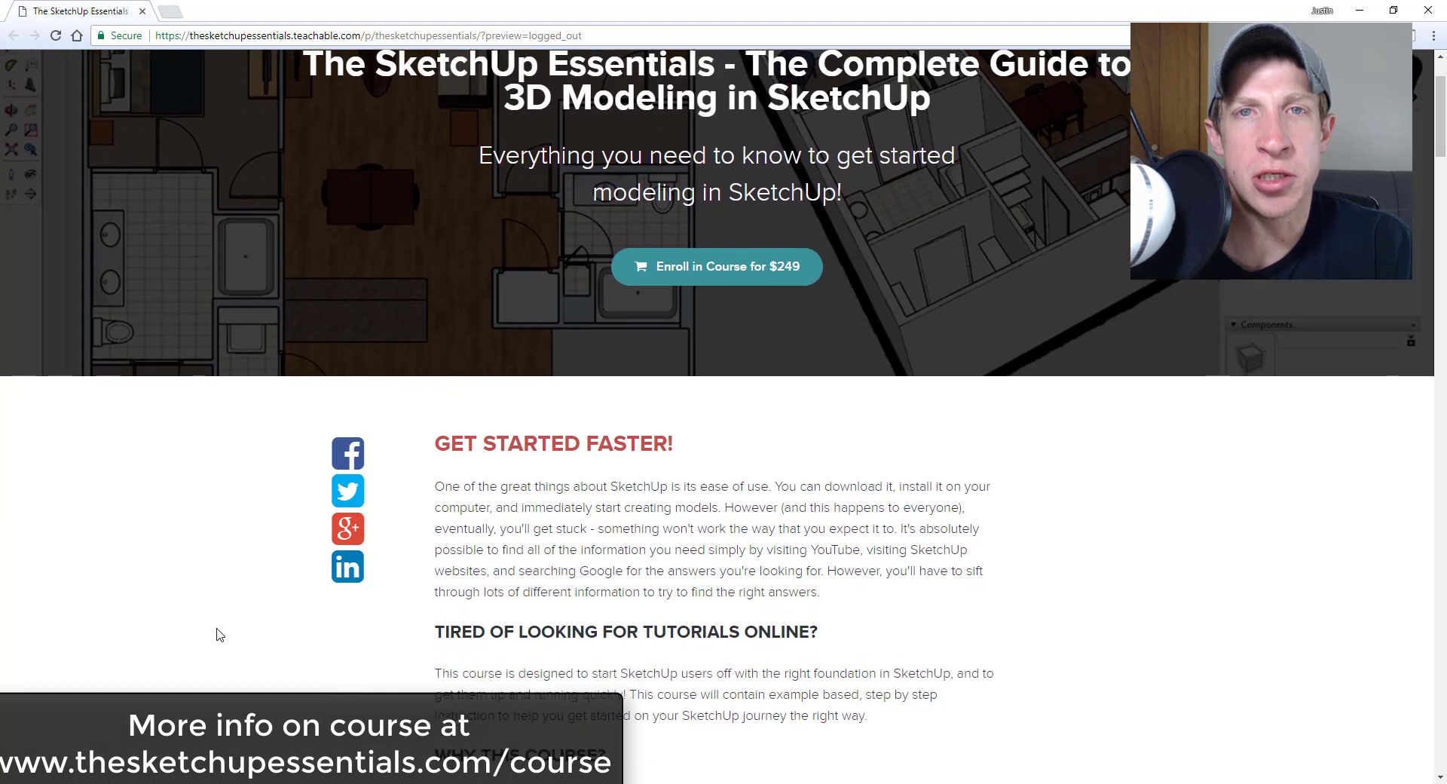
pyautogui.scroll(-8, 328, 558)
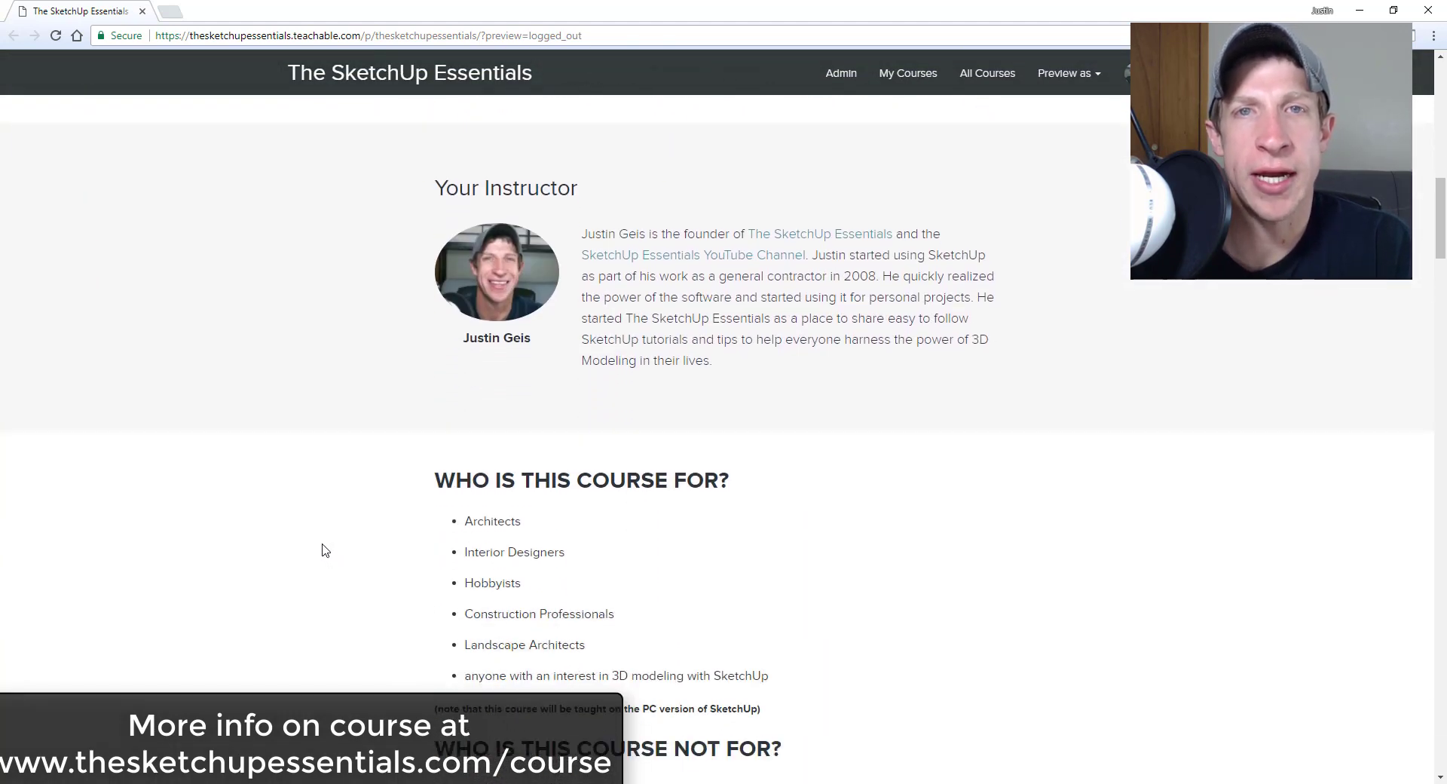
pyautogui.scroll(-4, 325, 550)
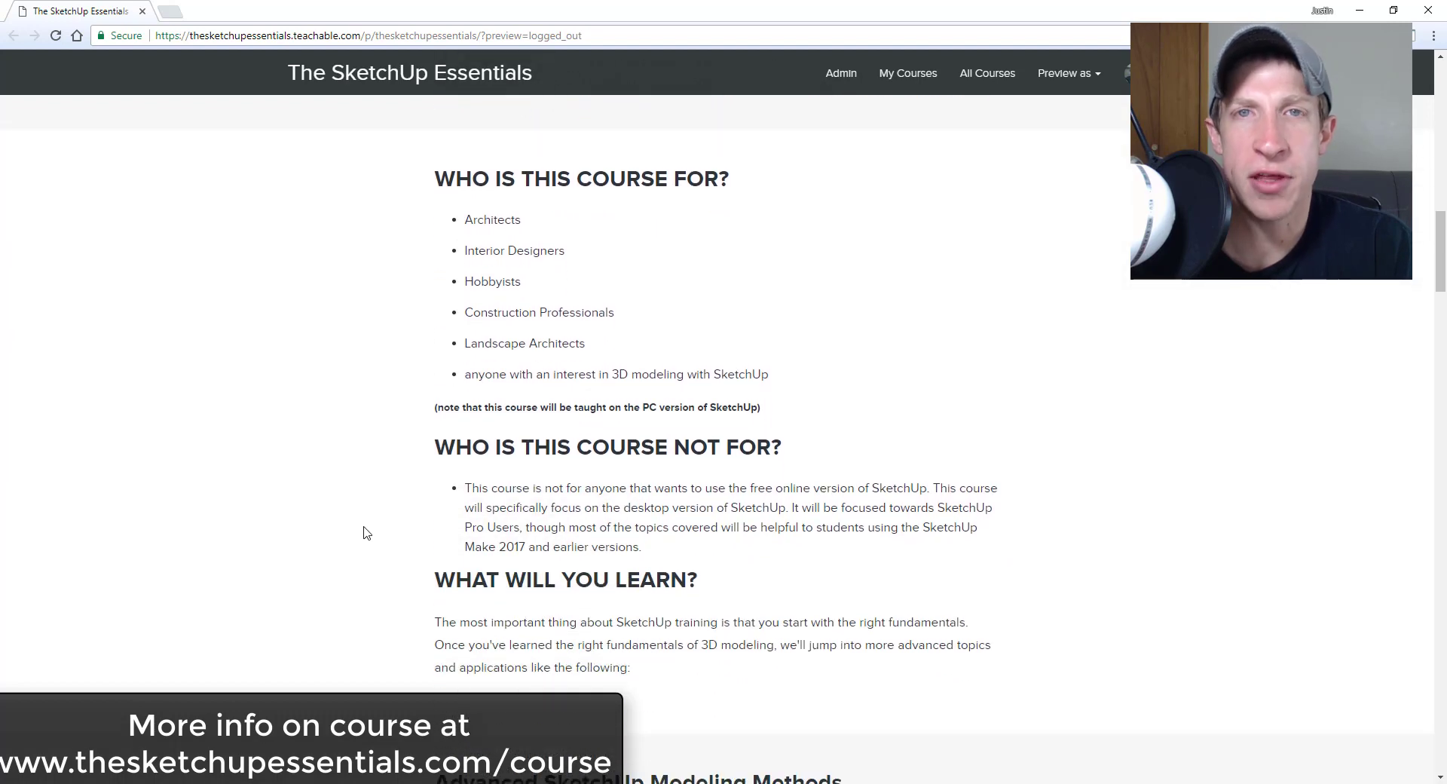
pyautogui.scroll(-6, 422, 502)
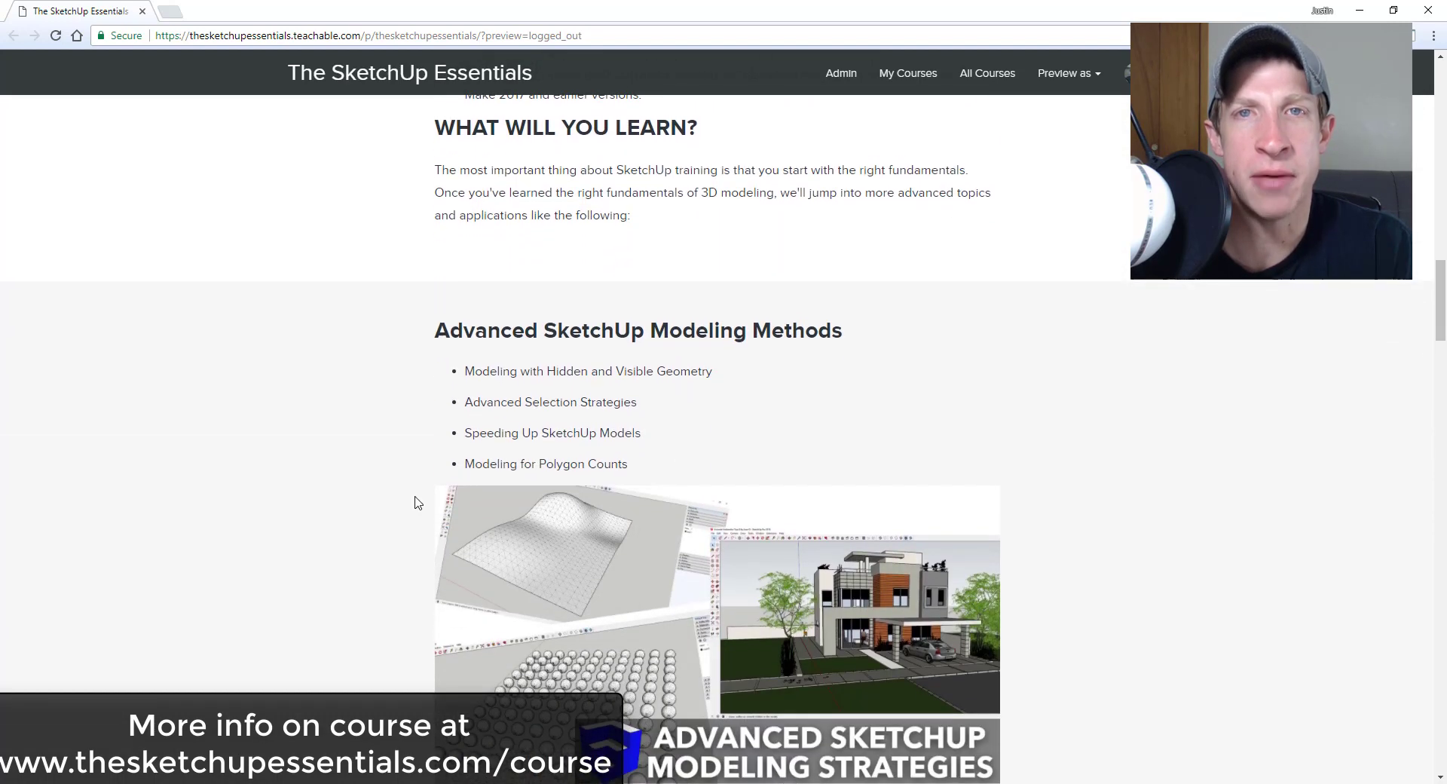
pyautogui.scroll(-2, 414, 496)
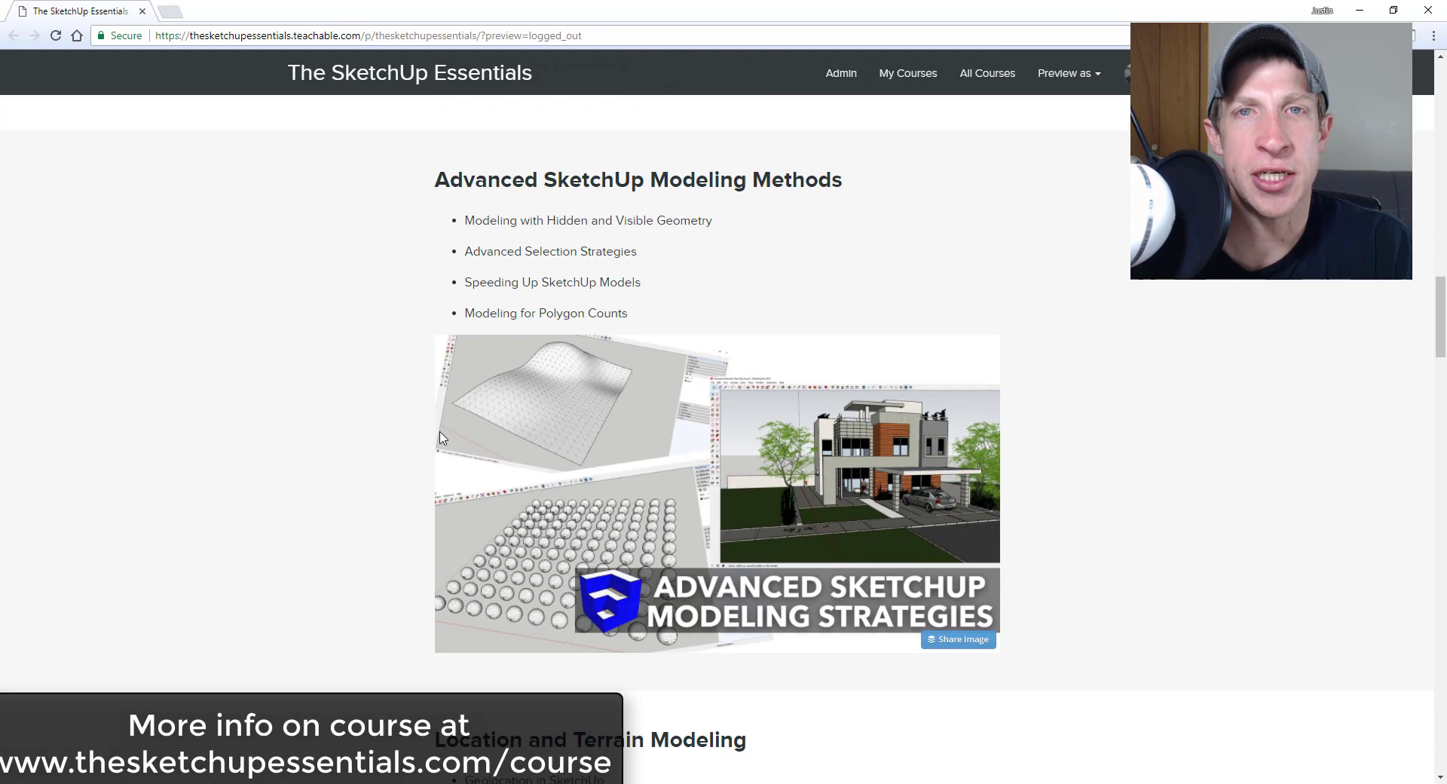
pyautogui.scroll(-1, 433, 426)
pyautogui.scroll(-8, 432, 422)
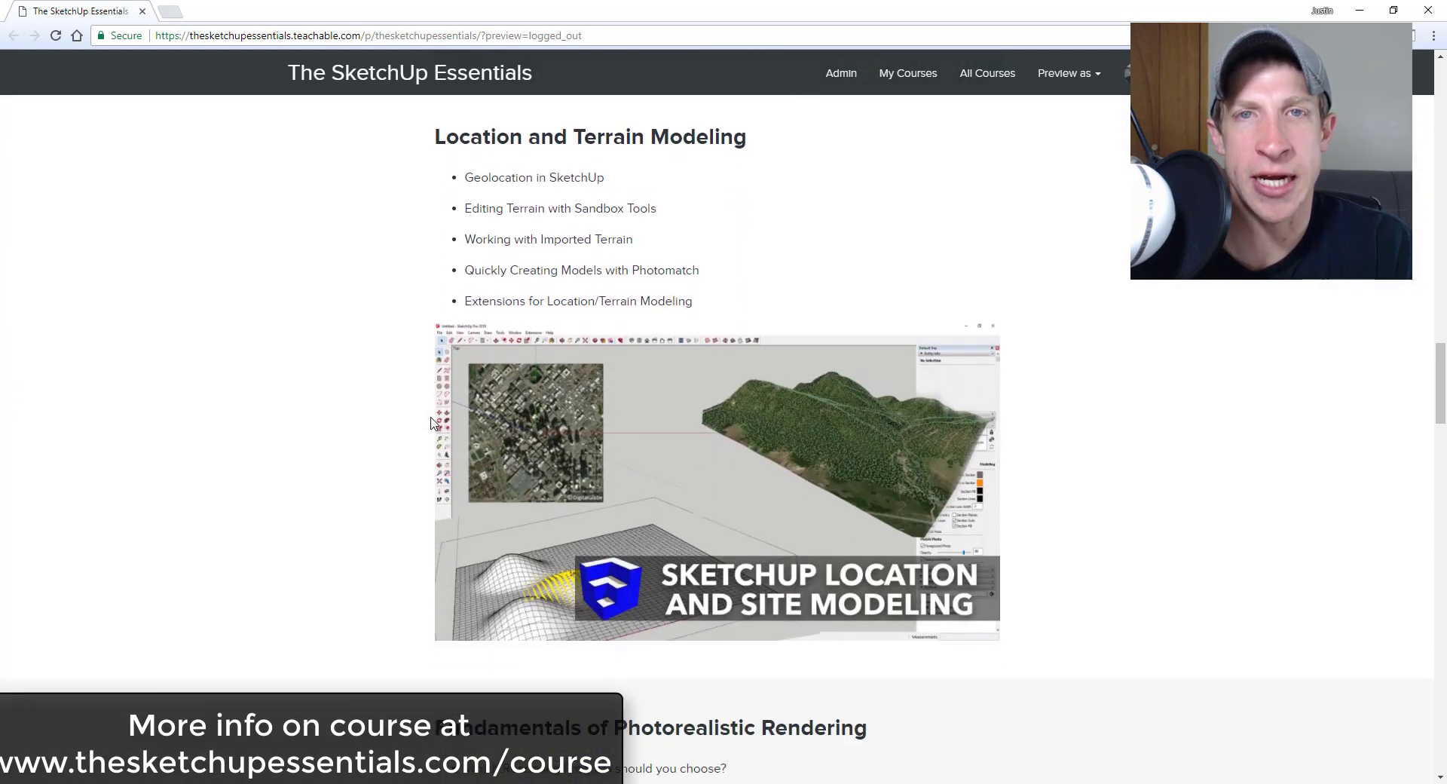
pyautogui.scroll(-5, 452, 328)
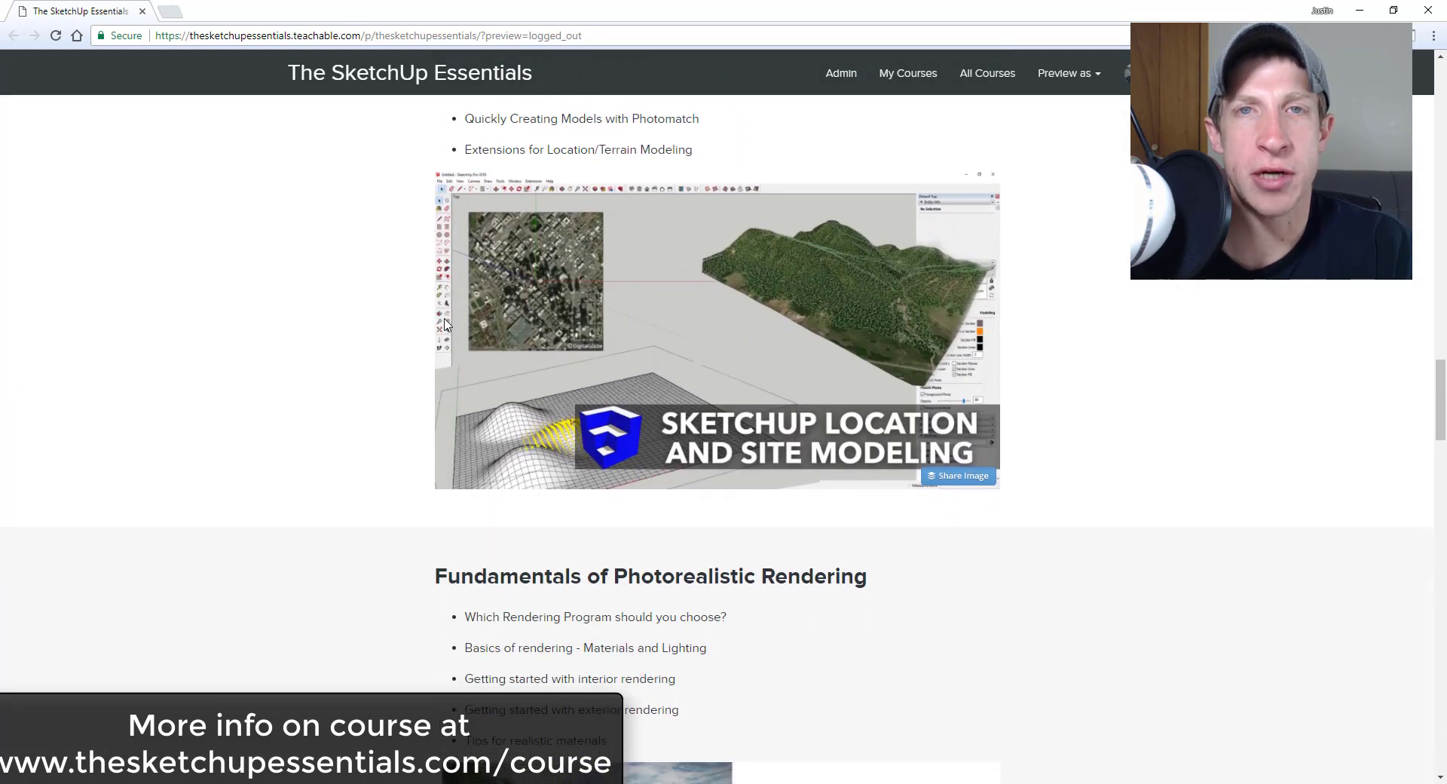
pyautogui.scroll(-2, 444, 330)
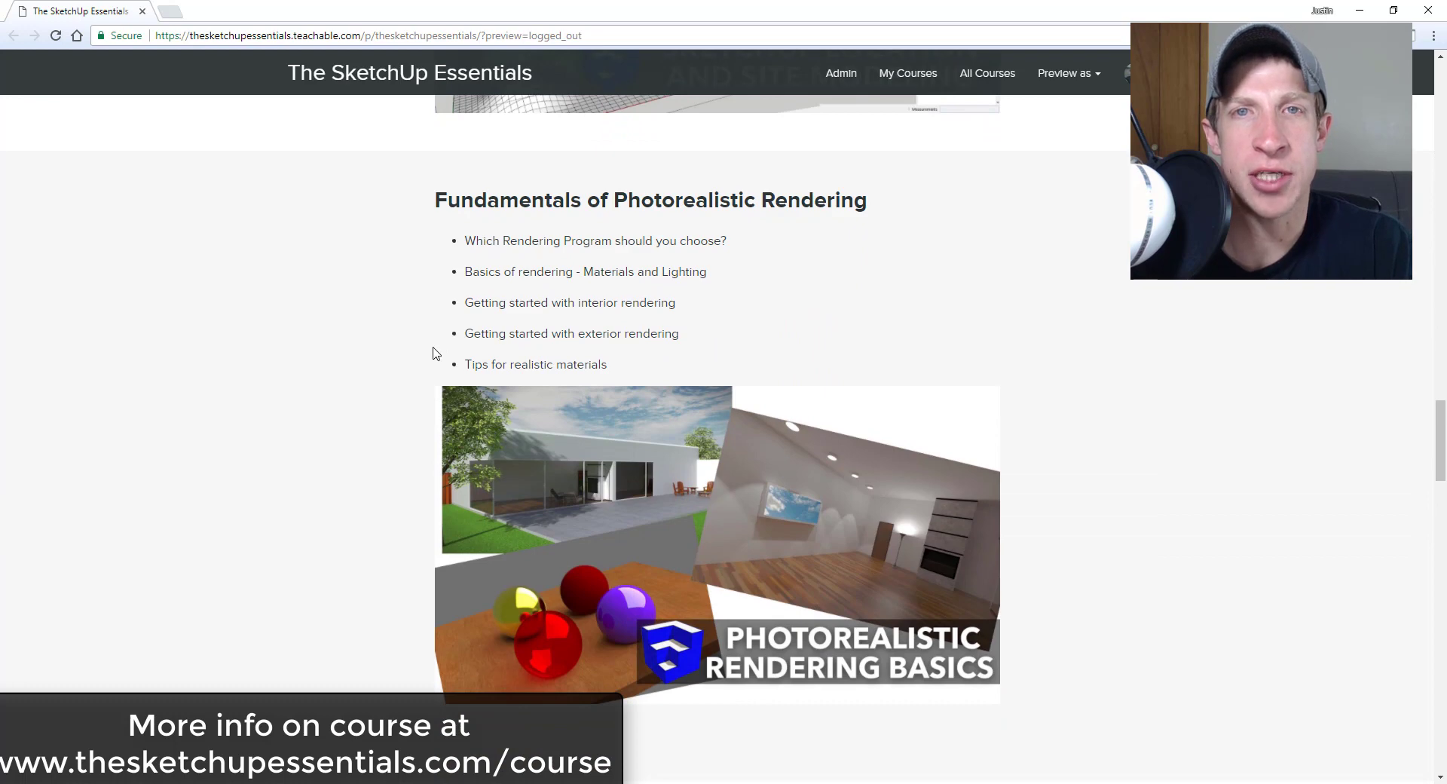
pyautogui.scroll(-9, 444, 352)
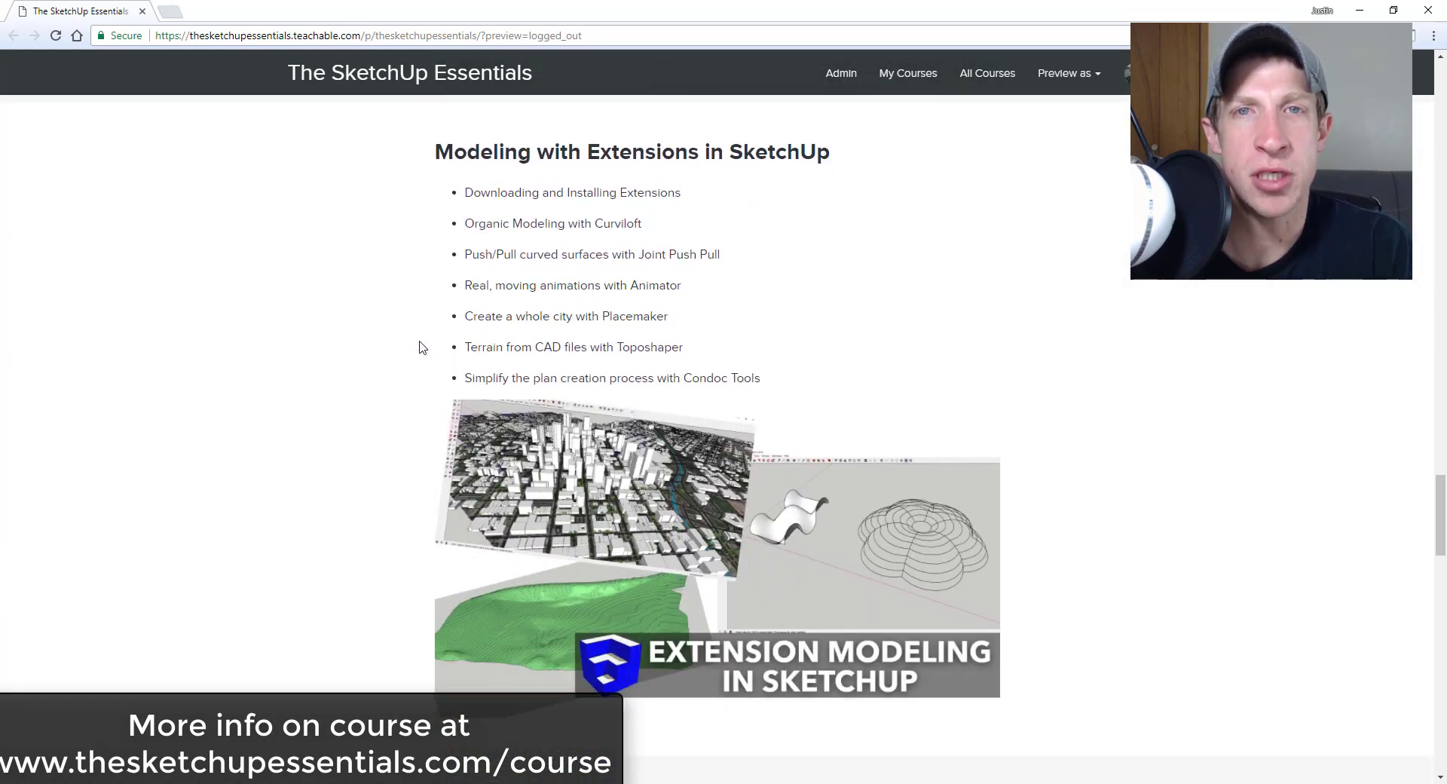
pyautogui.scroll(-8, 420, 347)
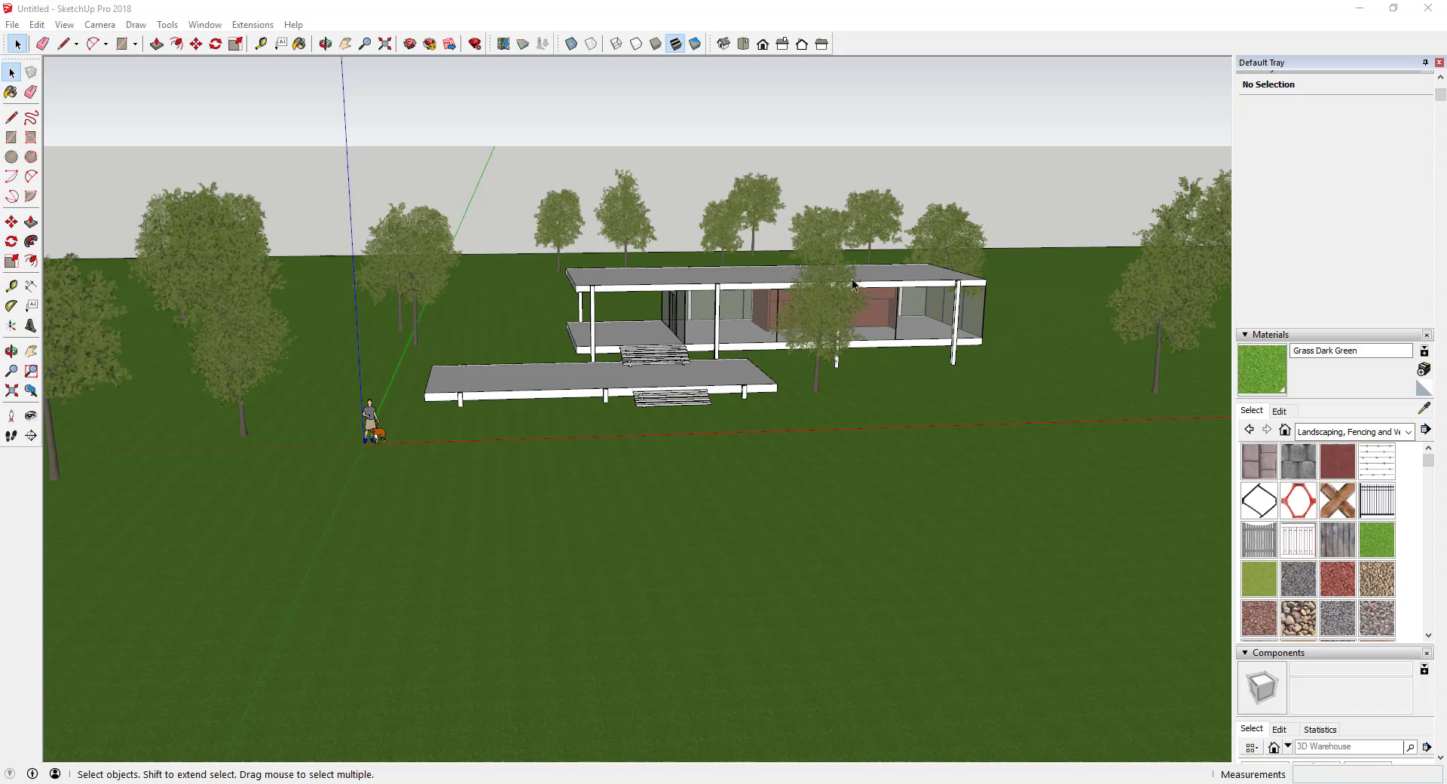
# Select the Skatter 1 tree group and zoom and orbit toward the tree in front of the house
pyautogui.click(826, 305)
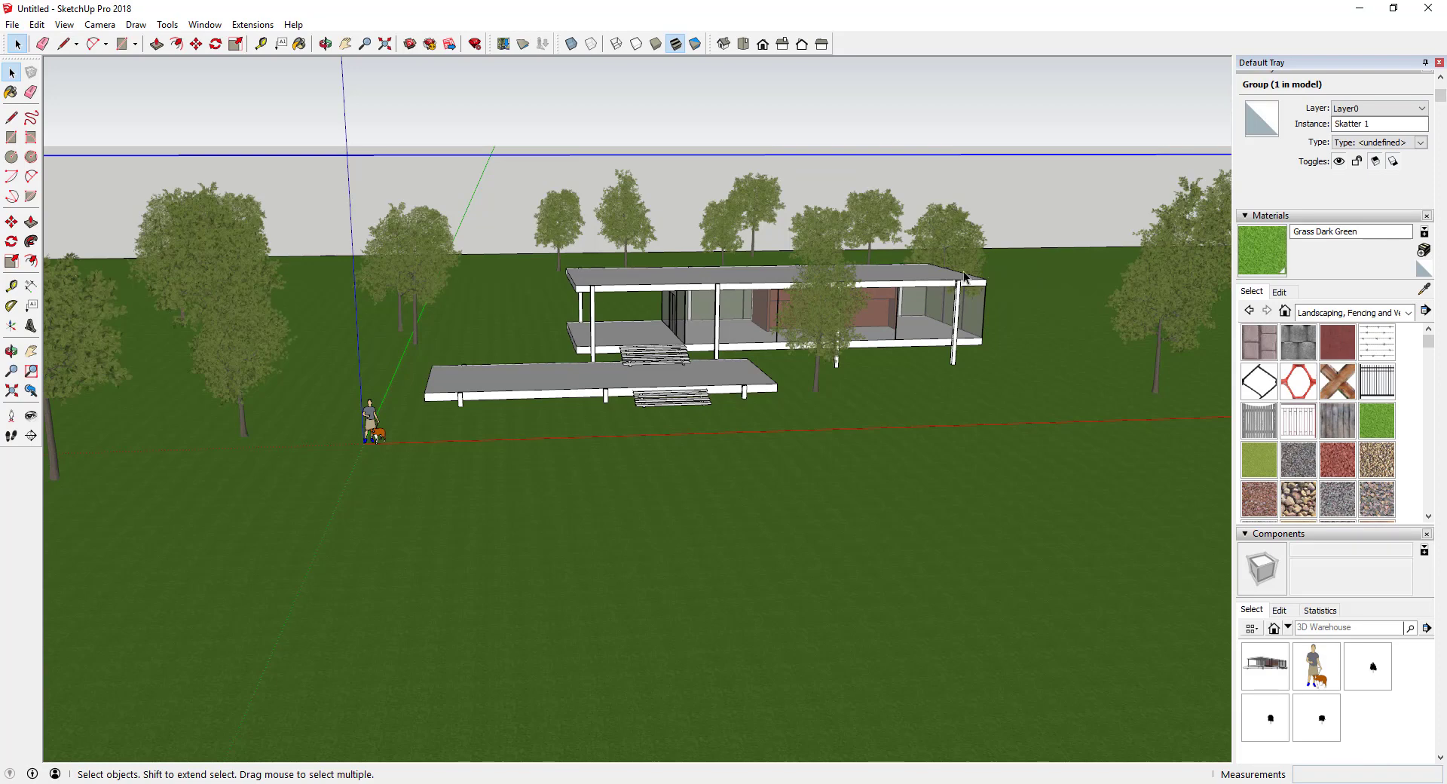
pyautogui.scroll(10, 588, 390)
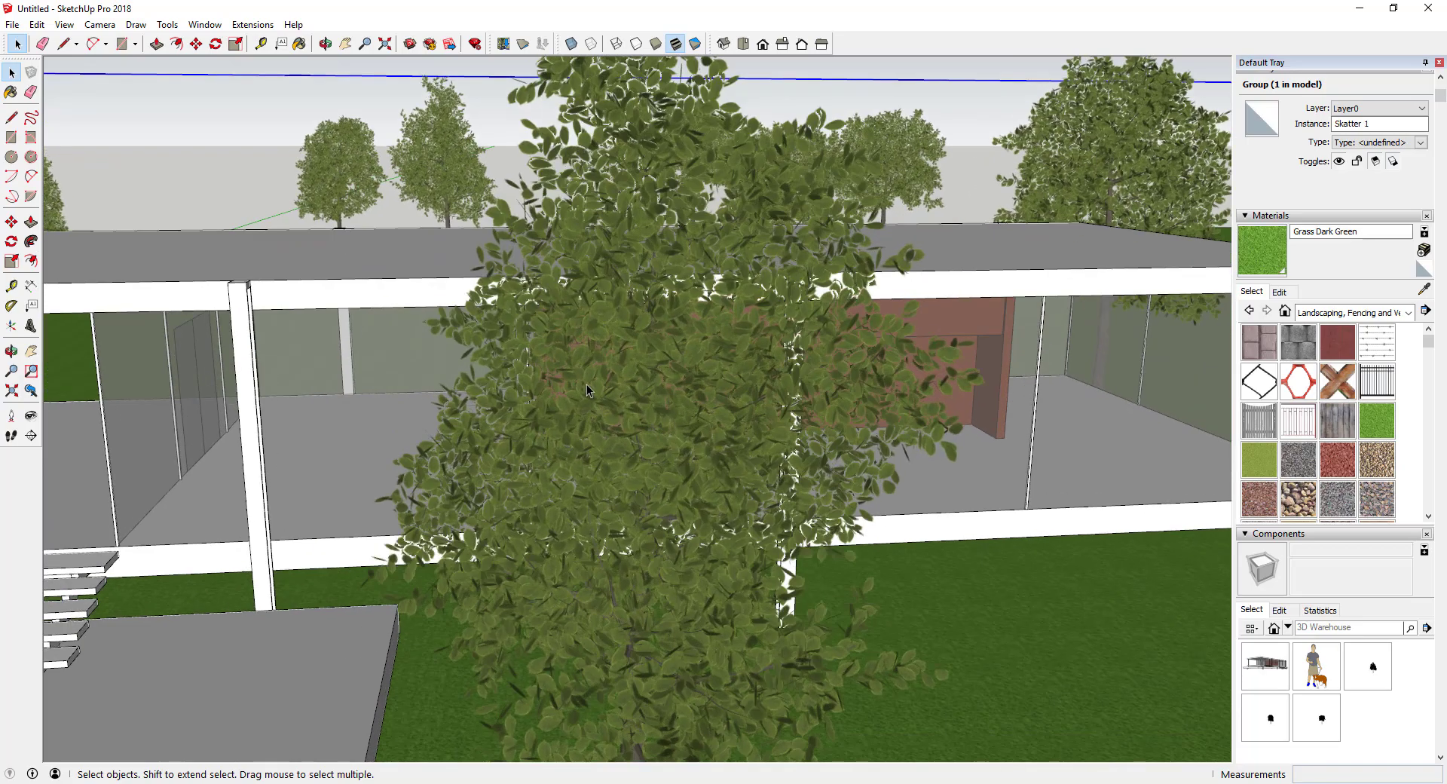
pyautogui.moveTo(588, 390); pyautogui.dragTo(483, 330, button='middle')
pyautogui.scroll(3, 497, 291)
pyautogui.scroll(3, 502, 355)
# Enable Profiles in the style's Edge Settings and zoom in to expose the tree's dense geometry
pyautogui.click(1249, 219)
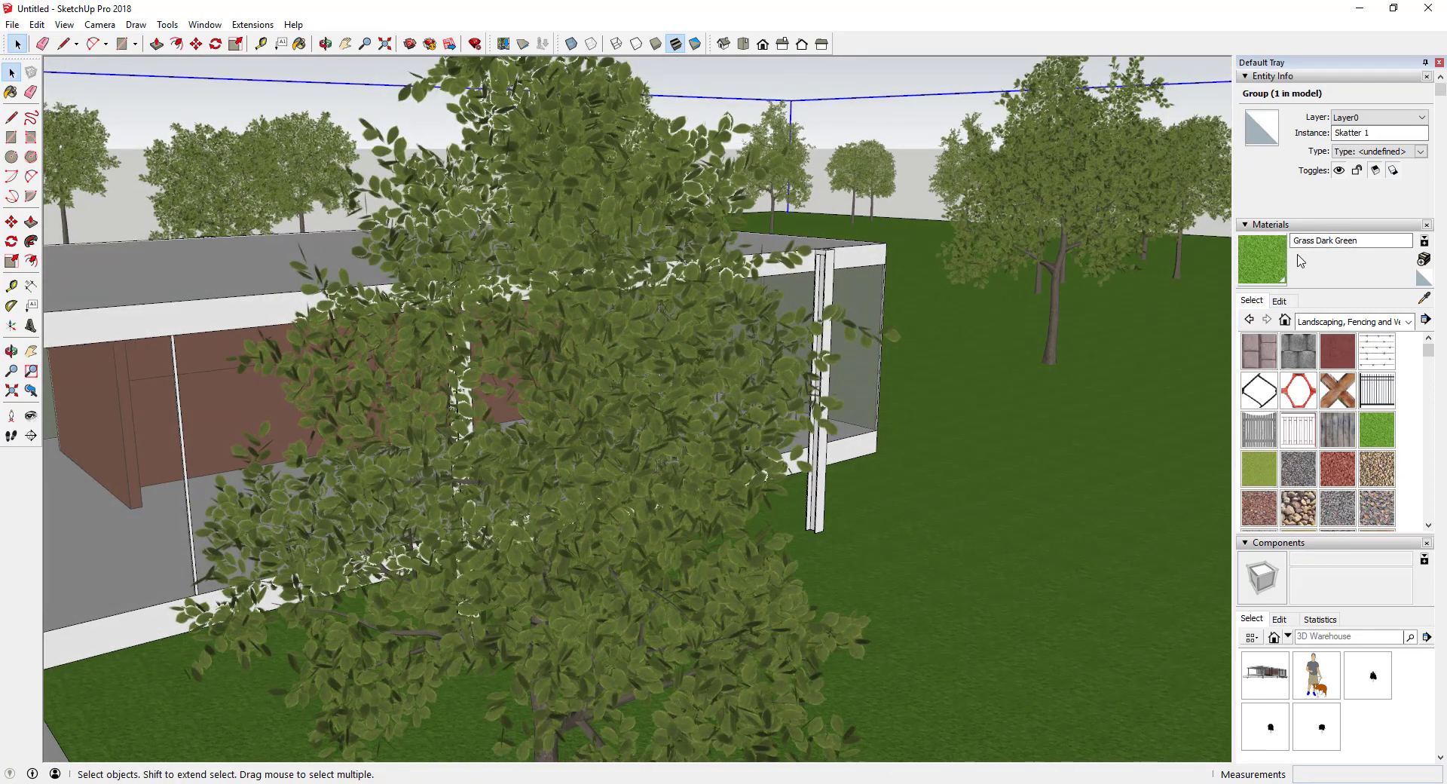
pyautogui.scroll(-3, 1308, 504)
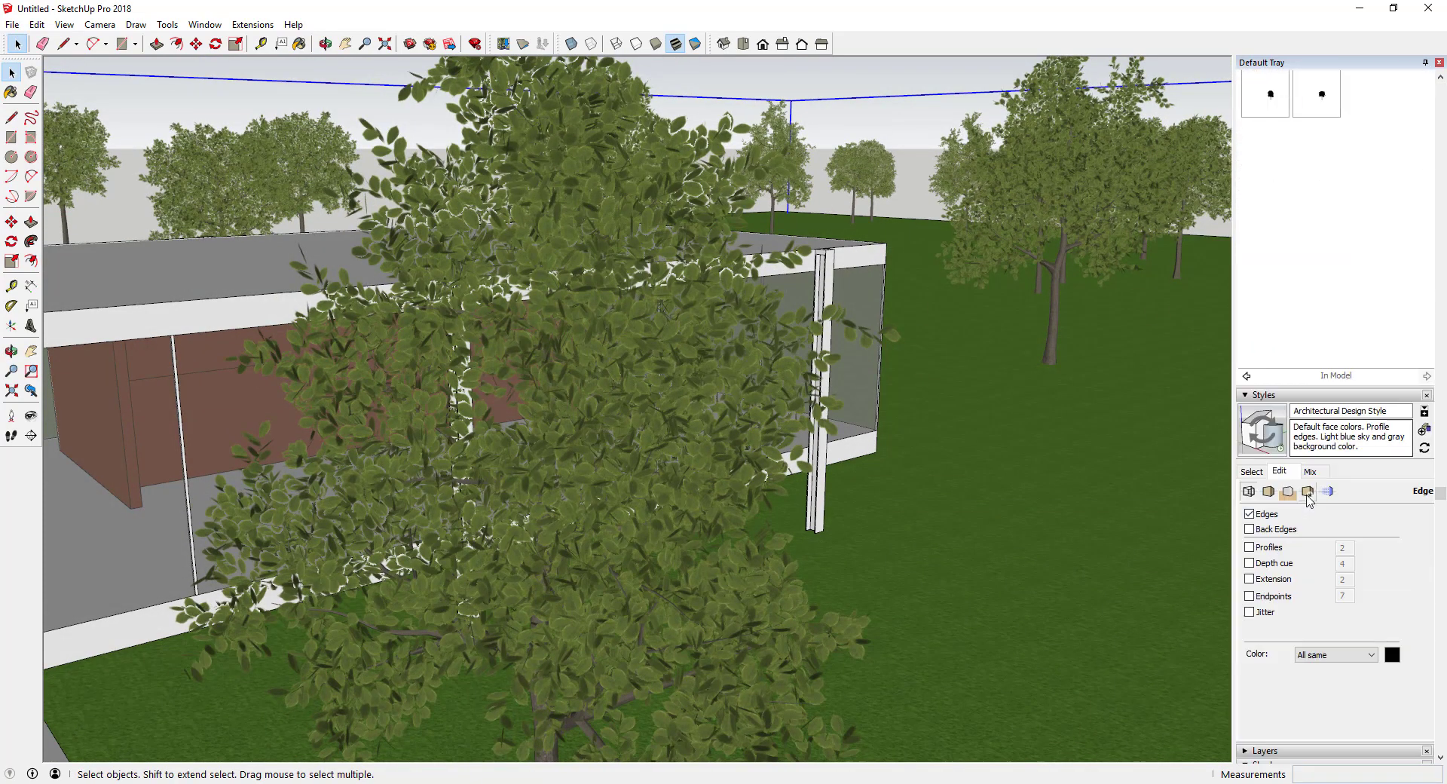
pyautogui.click(1250, 548)
pyautogui.click(1250, 548)
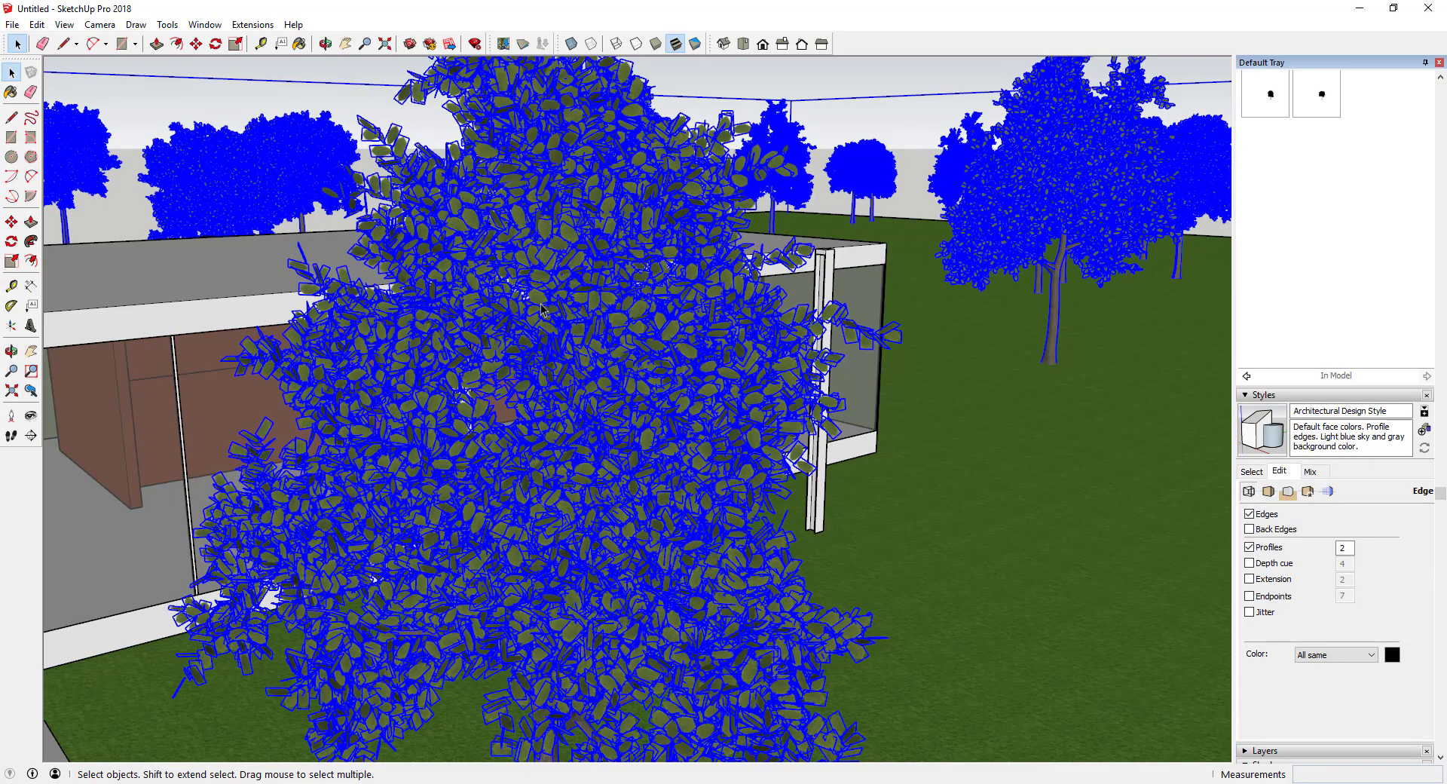
pyautogui.scroll(3, 542, 308)
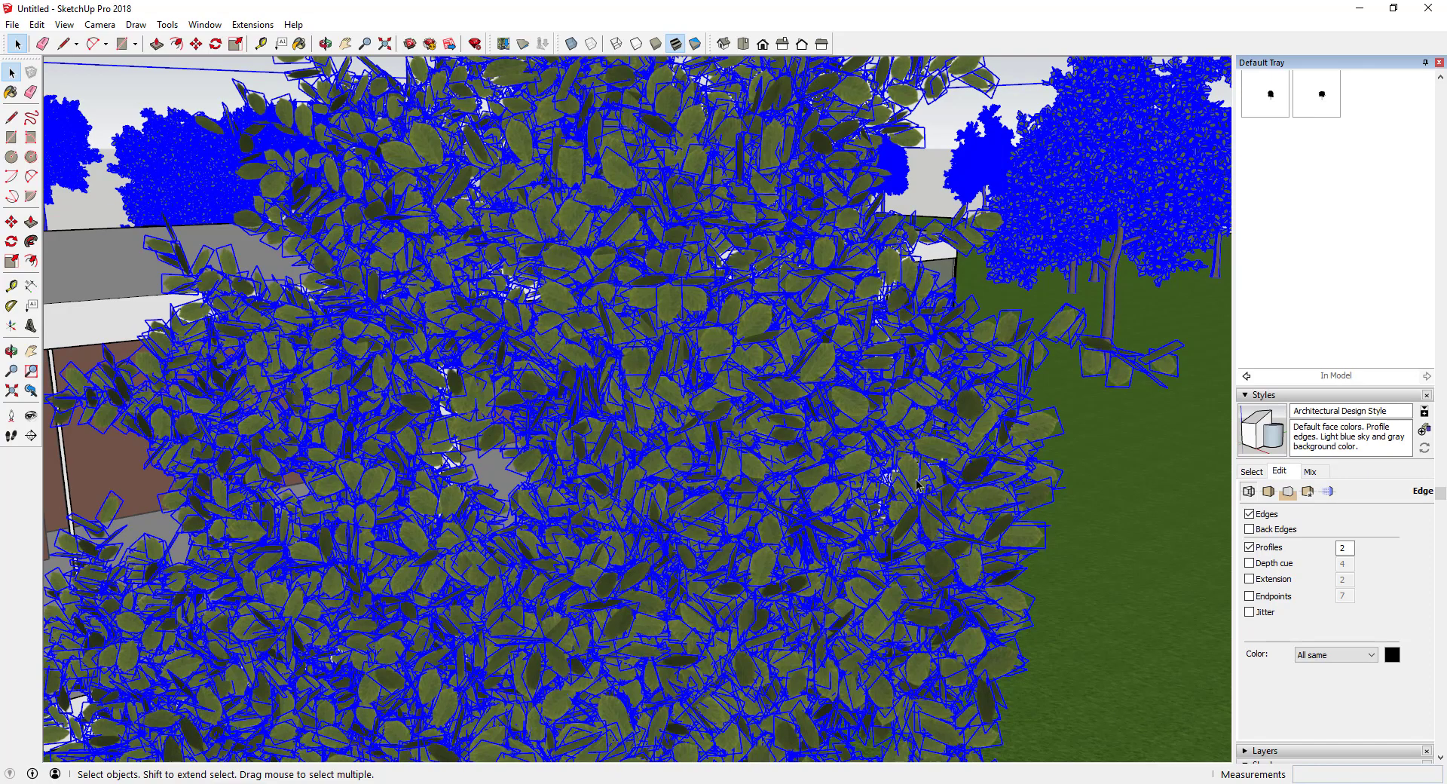
# Turn Profiles back off and orbit back out around the house
pyautogui.click(1250, 548)
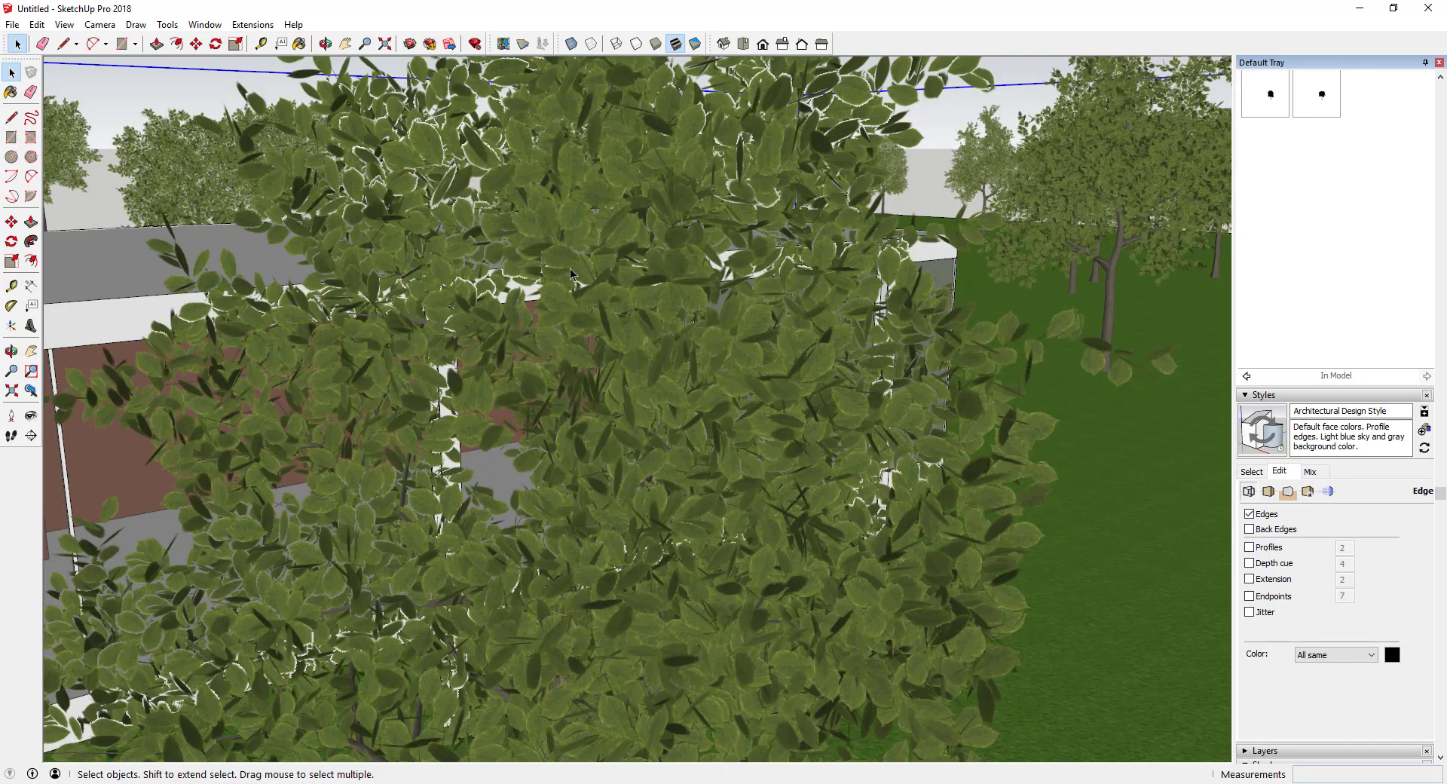
pyautogui.scroll(-5, 652, 280)
pyautogui.scroll(-5, 678, 276)
pyautogui.moveTo(679, 276); pyautogui.dragTo(898, 255, button='middle')
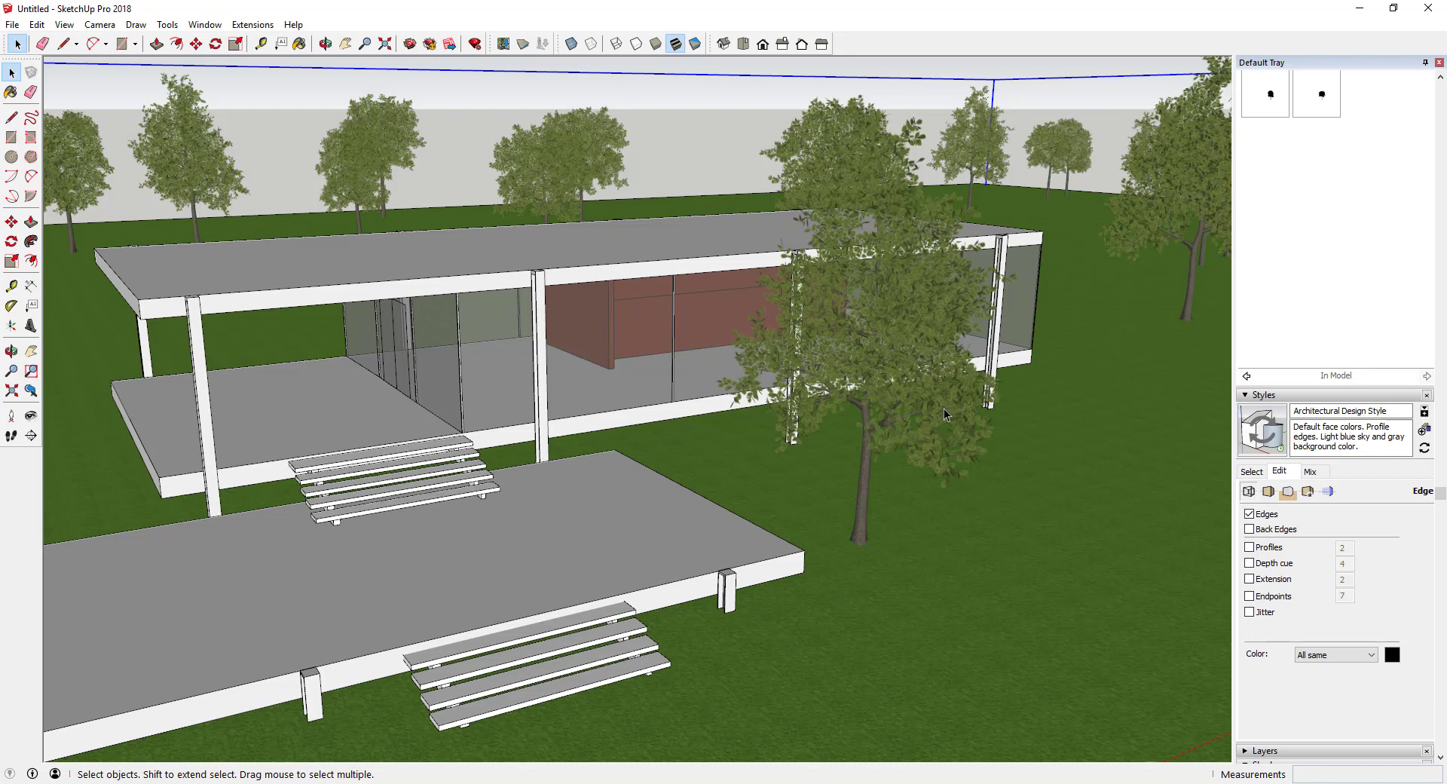
pyautogui.moveTo(920, 399); pyautogui.dragTo(983, 314, button='middle')
pyautogui.scroll(4, 921, 351)
pyautogui.moveTo(917, 351); pyautogui.dragTo(889, 316, button='middle')
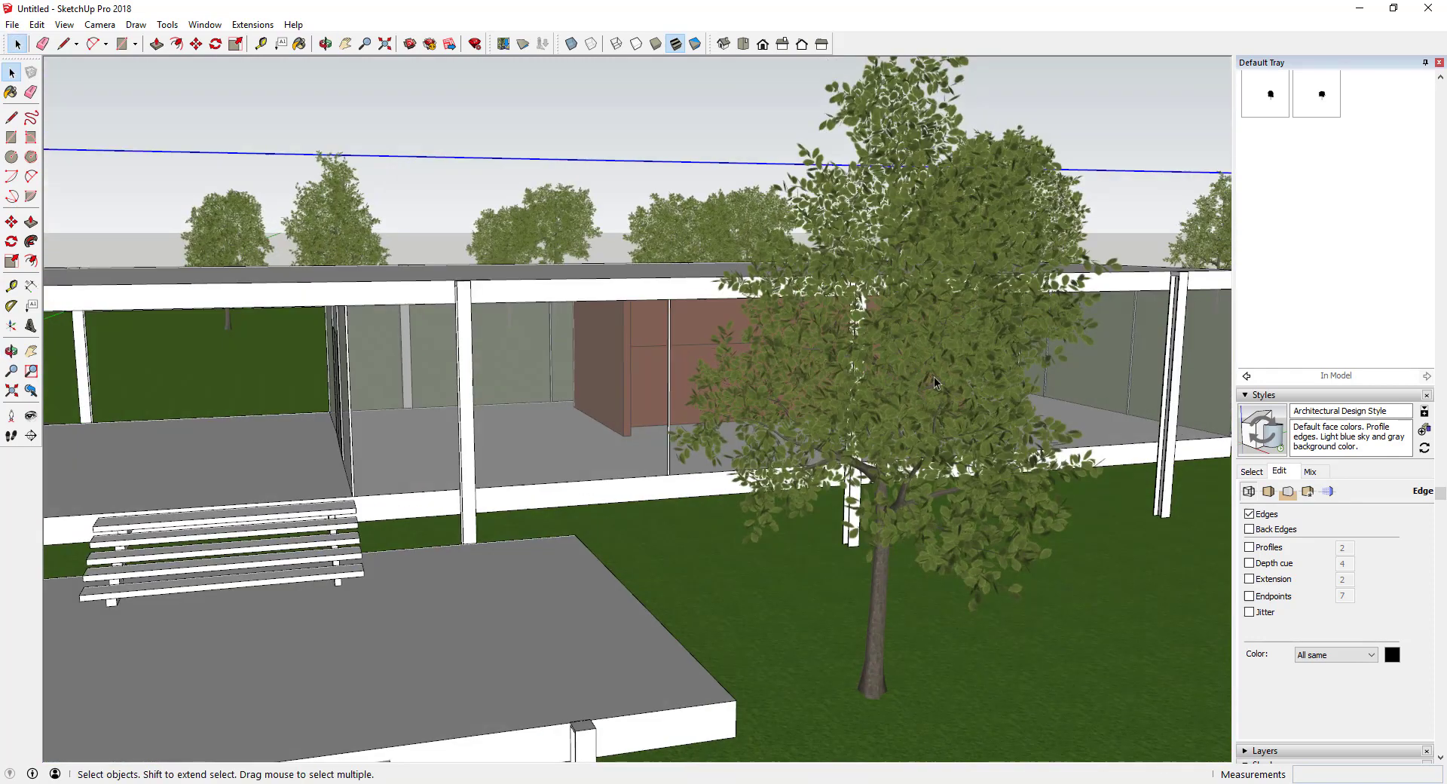
pyautogui.scroll(-6, 935, 381)
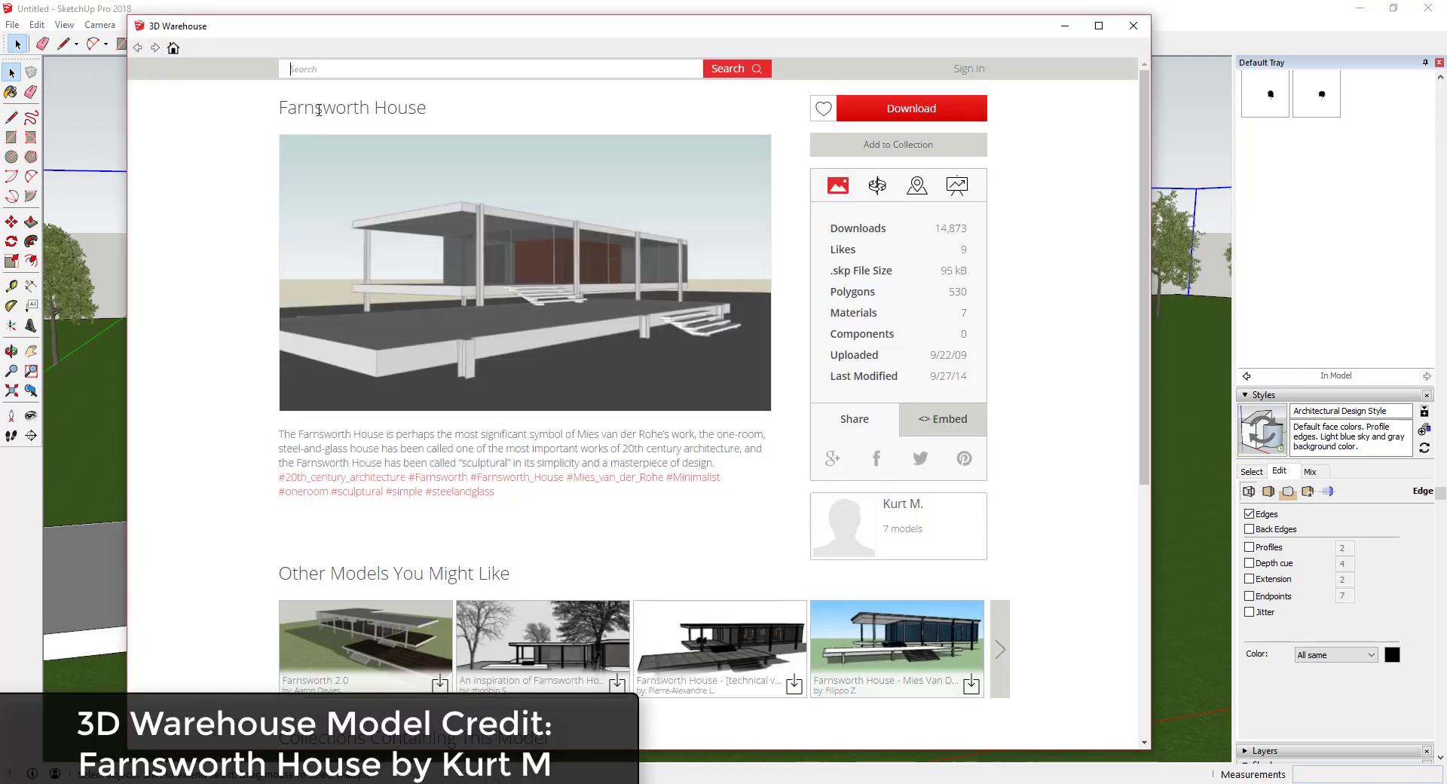
pyautogui.click(1135, 28)
pyautogui.scroll(5, 989, 353)
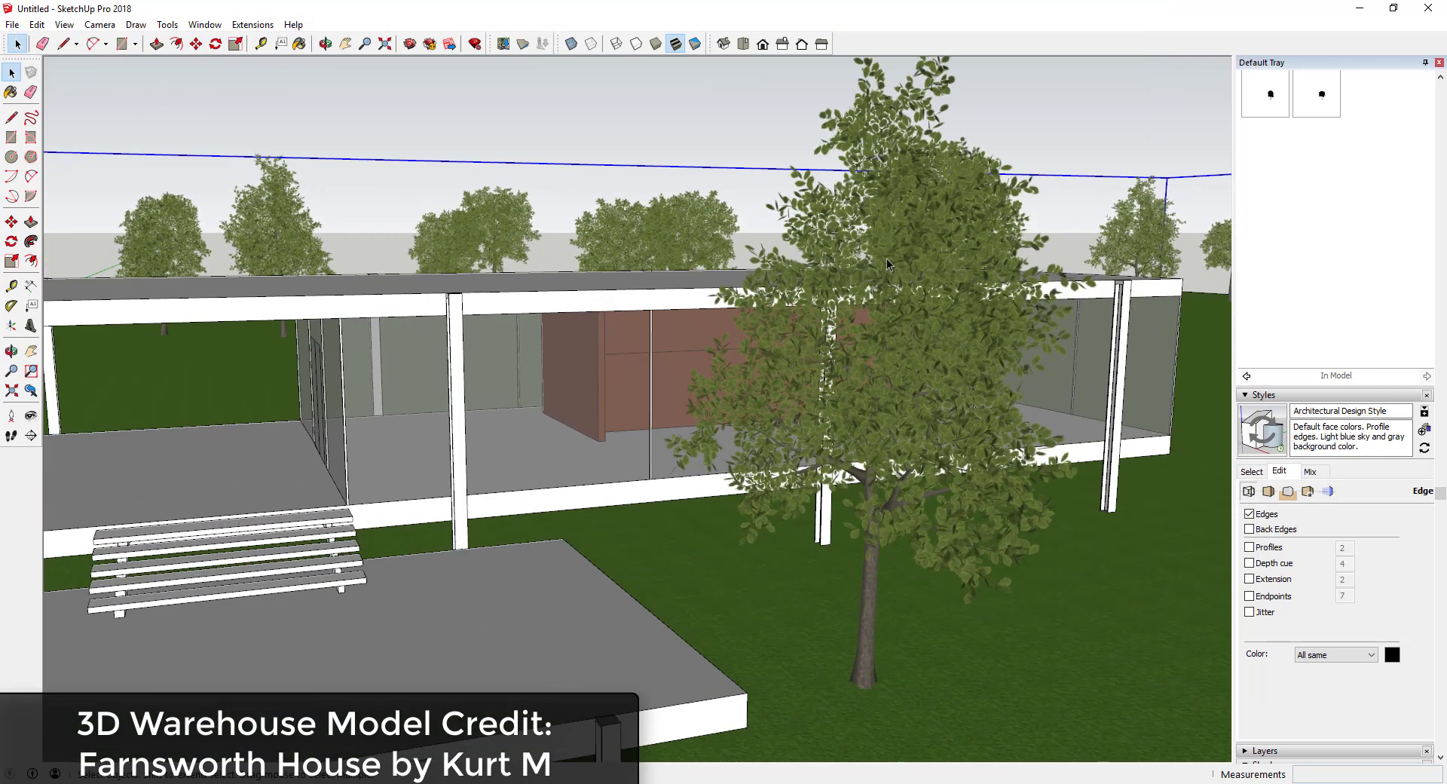
pyautogui.moveTo(924, 295); pyautogui.dragTo(942, 294, button='middle')
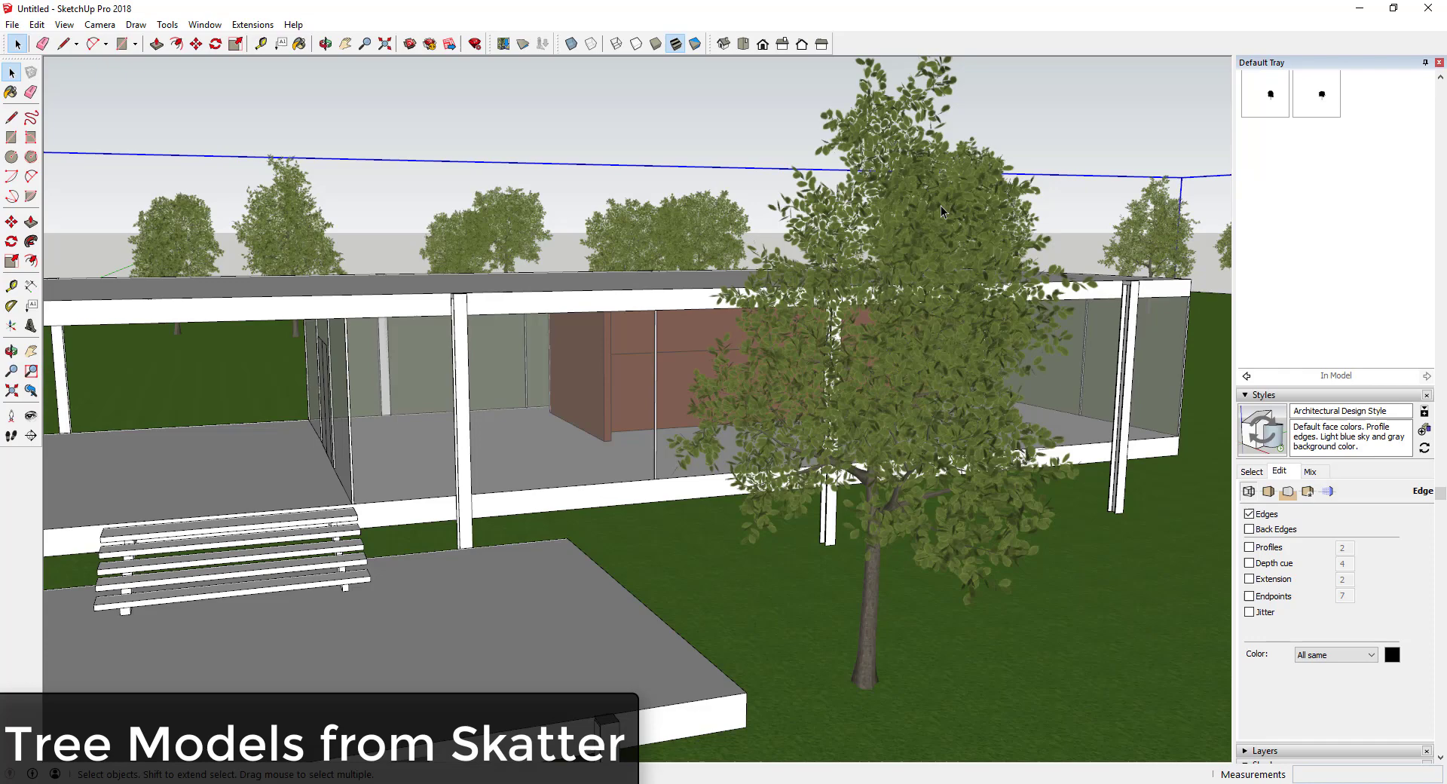
pyautogui.scroll(-5, 916, 201)
pyautogui.moveTo(938, 230); pyautogui.dragTo(894, 260, button='middle')
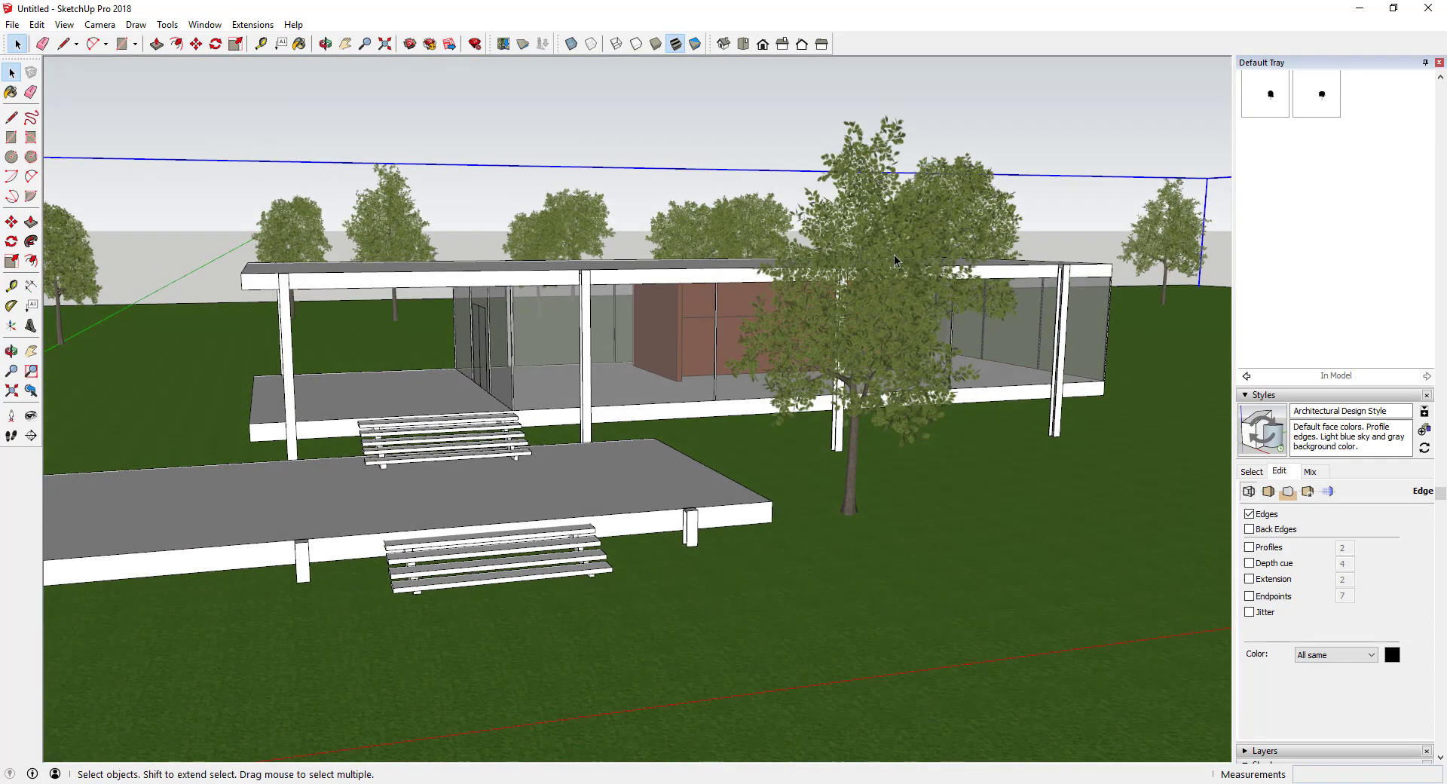
pyautogui.scroll(4, 880, 224)
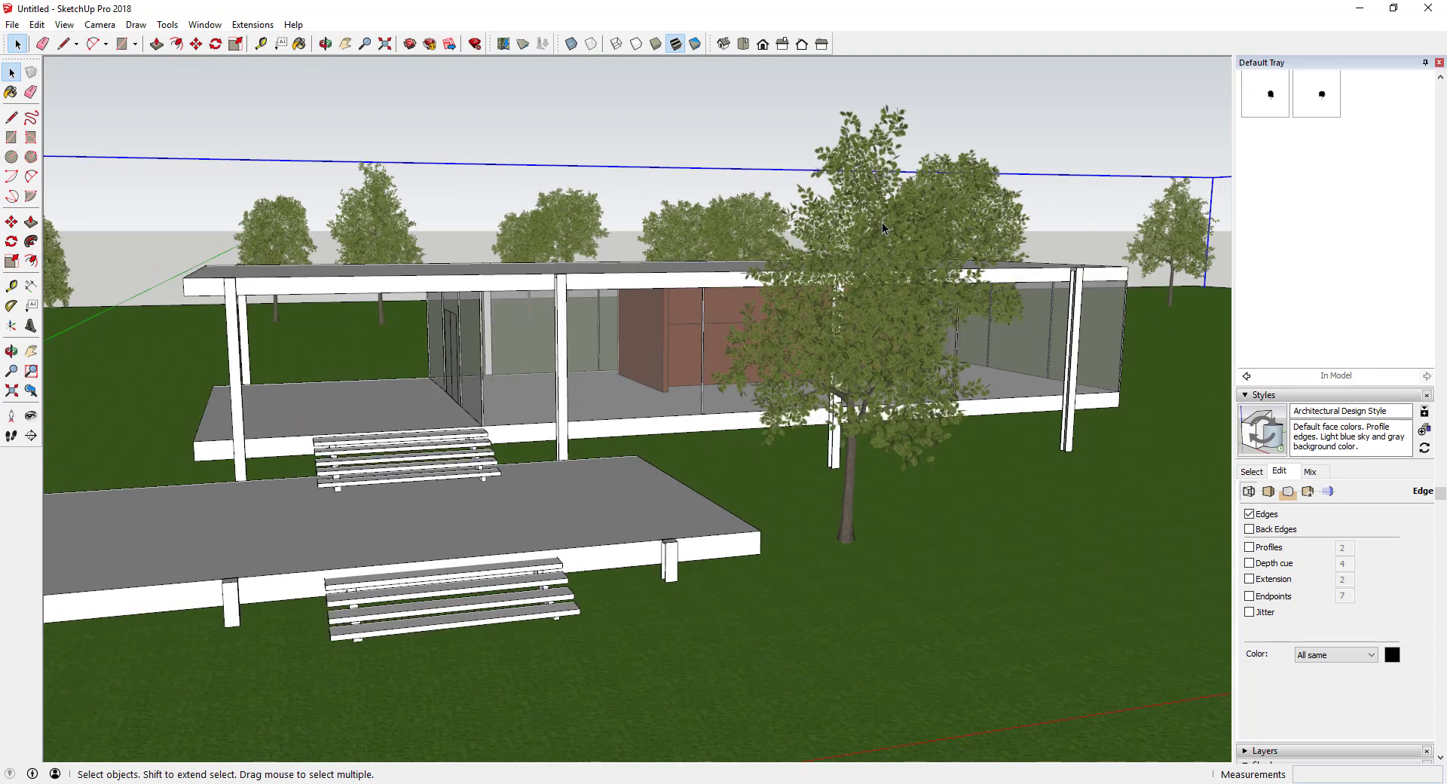
pyautogui.click(204, 24)
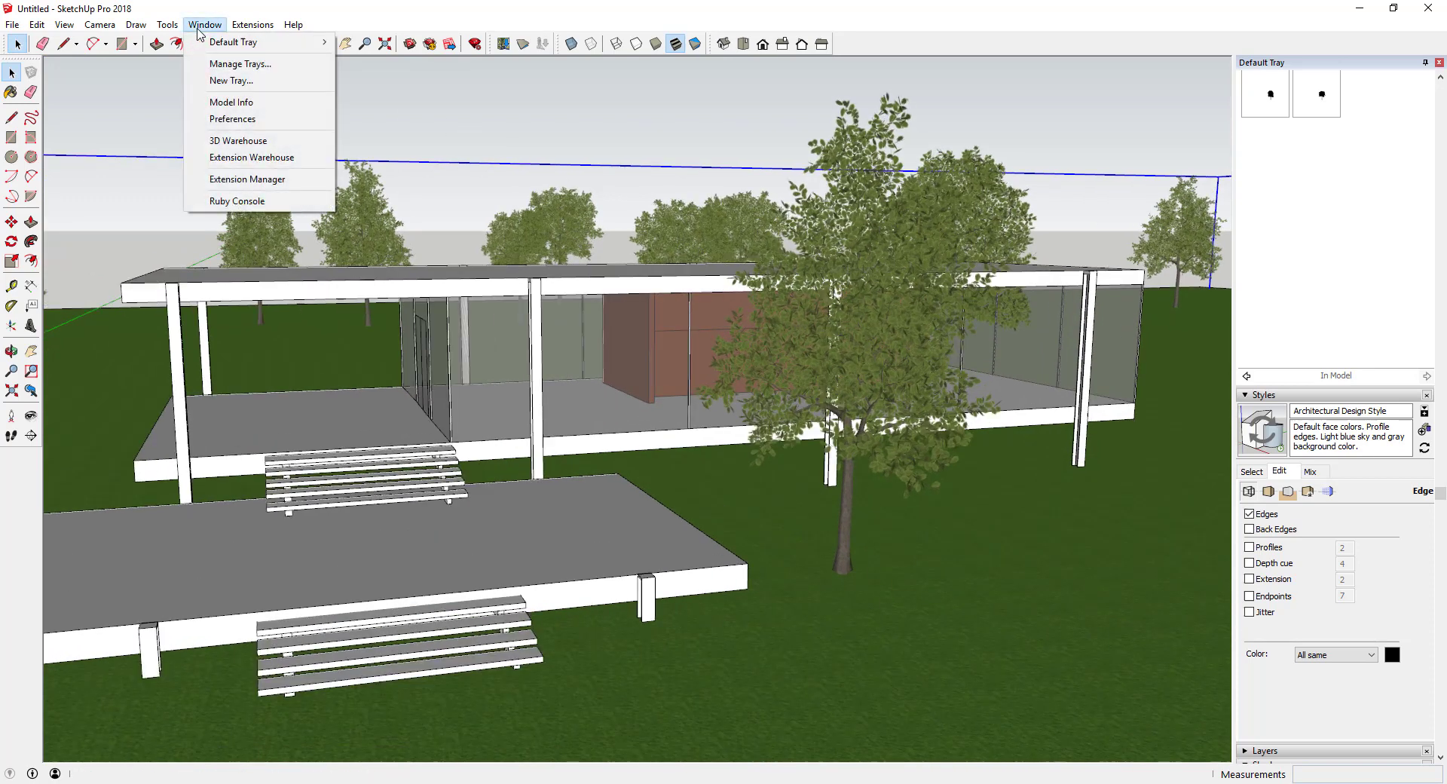
pyautogui.click(234, 103)
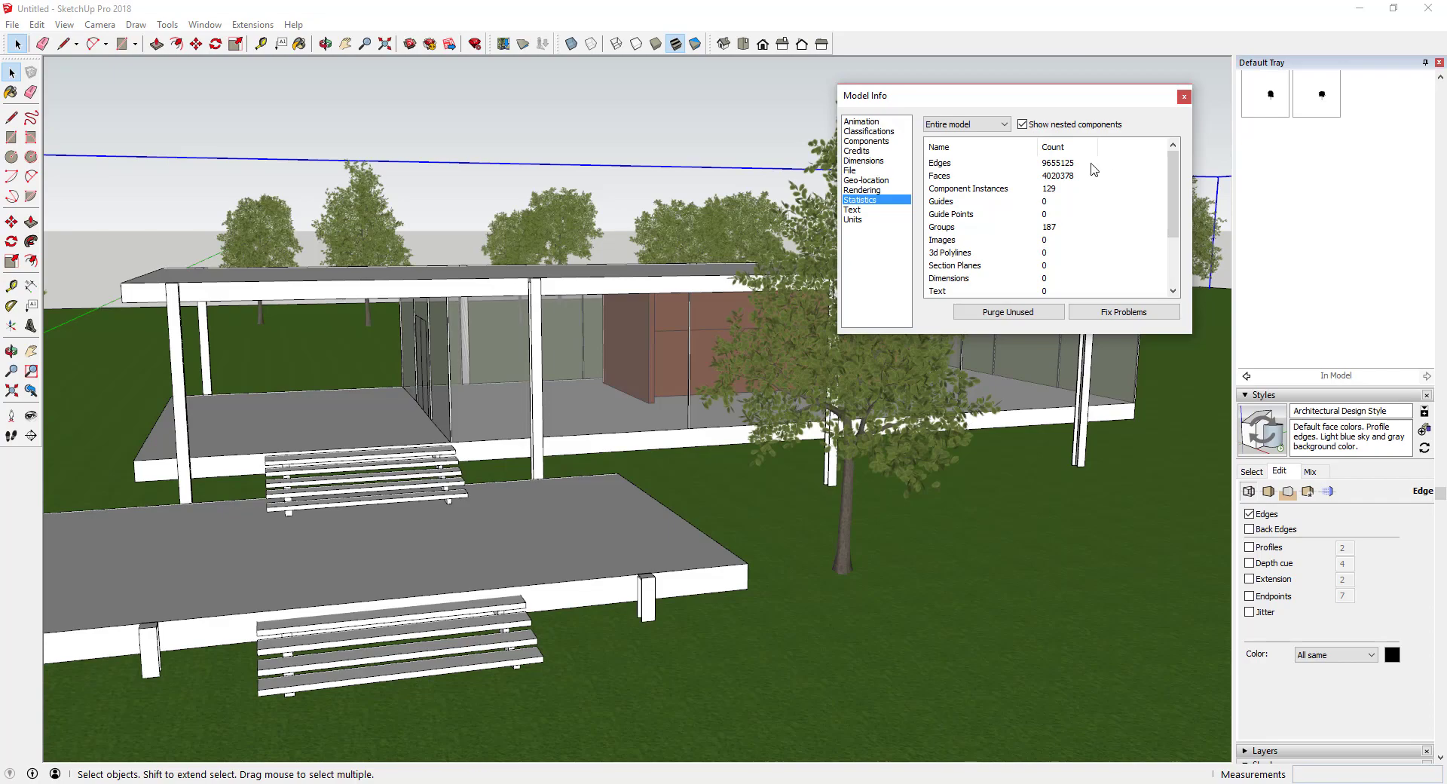
pyautogui.click(1183, 96)
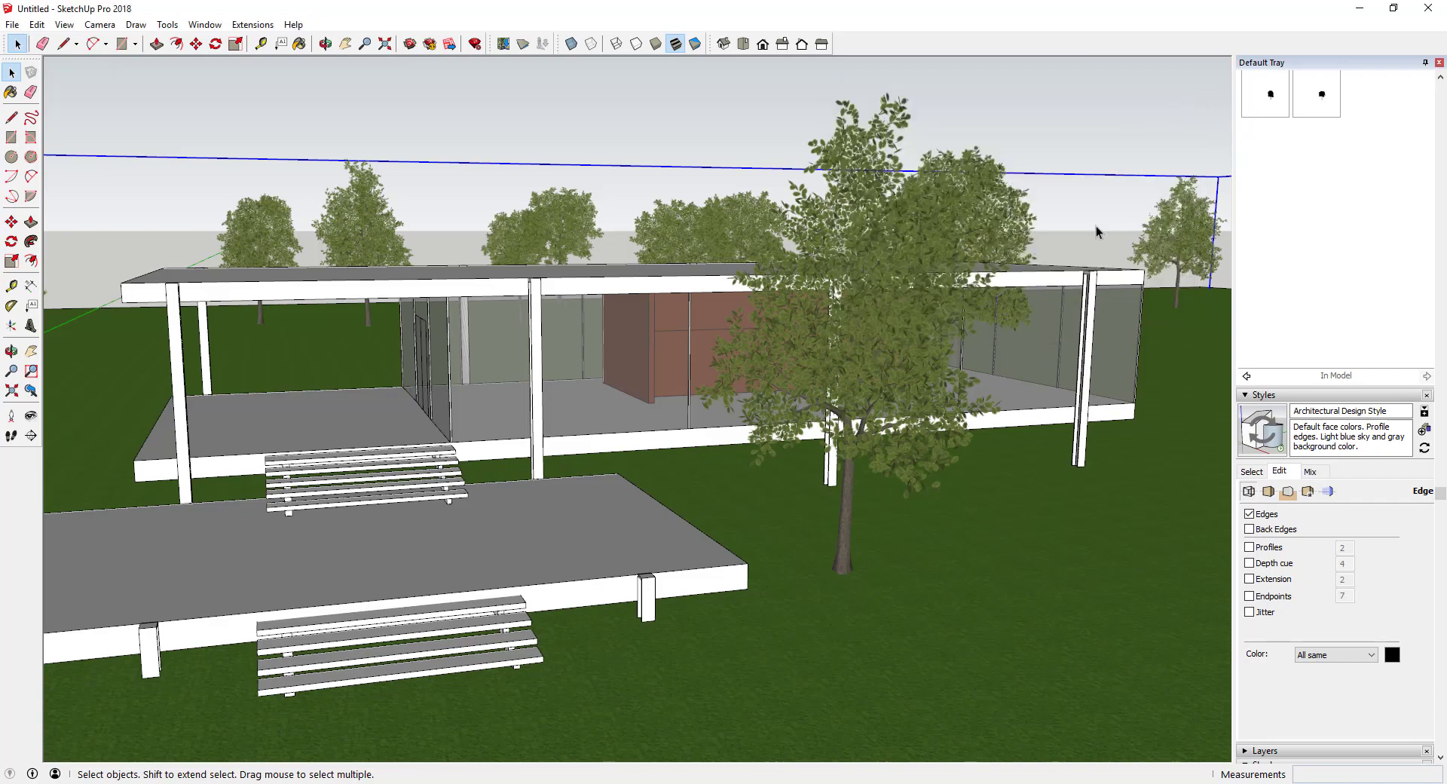
# Orbit and zoom in close to the glass house past the leafy tree, then collapse the Styles panel
pyautogui.scroll(-5, 482, 384)
pyautogui.moveTo(482, 384)
pyautogui.mouseDown(button='middle')
pyautogui.moveTo(468, 381)
pyautogui.moveTo(490, 390)
pyautogui.mouseUp(button='middle')
pyautogui.moveTo(490, 391); pyautogui.dragTo(905, 302)
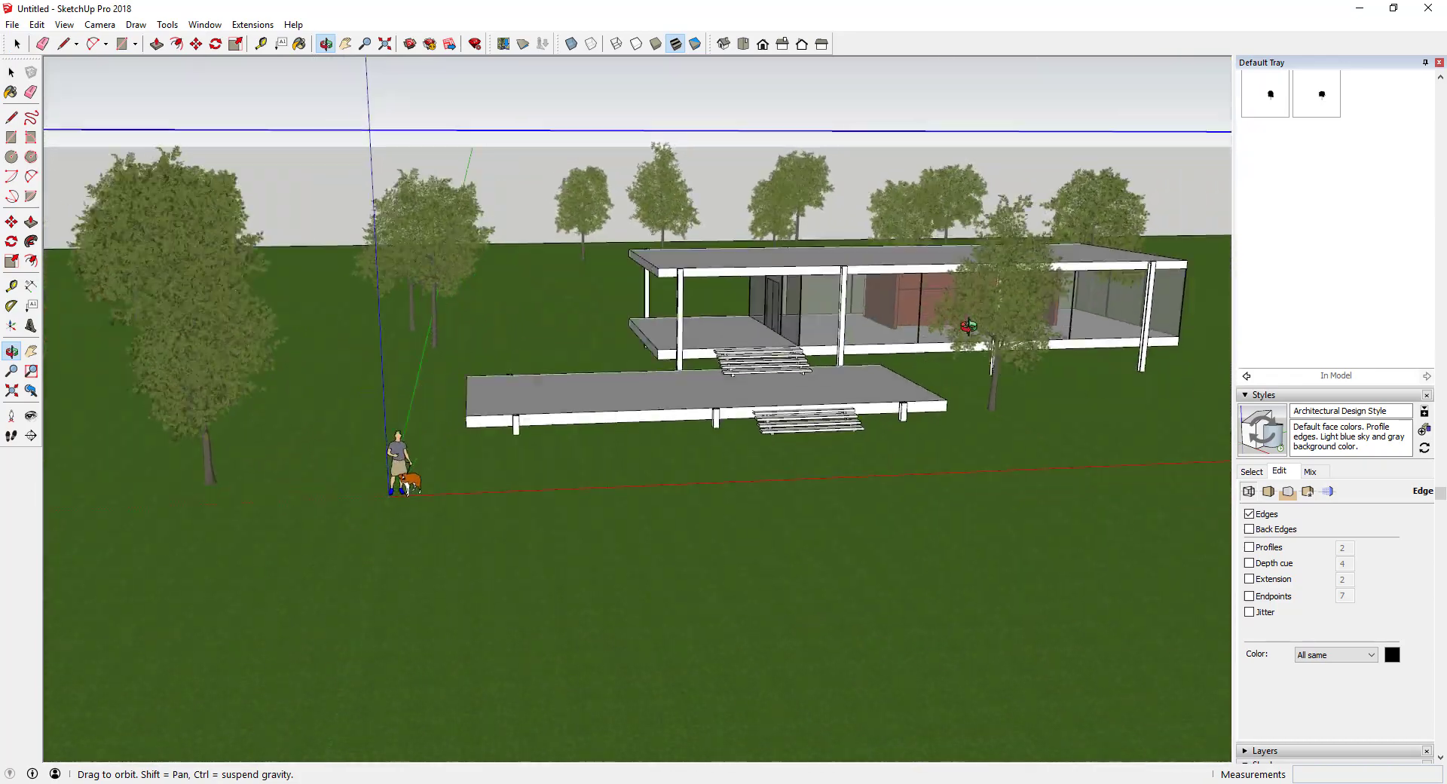
pyautogui.scroll(8, 1047, 288)
pyautogui.press('space')
pyautogui.moveTo(1029, 334); pyautogui.dragTo(805, 462, button='middle')
pyautogui.scroll(-6, 836, 302)
pyautogui.scroll(2, 897, 271)
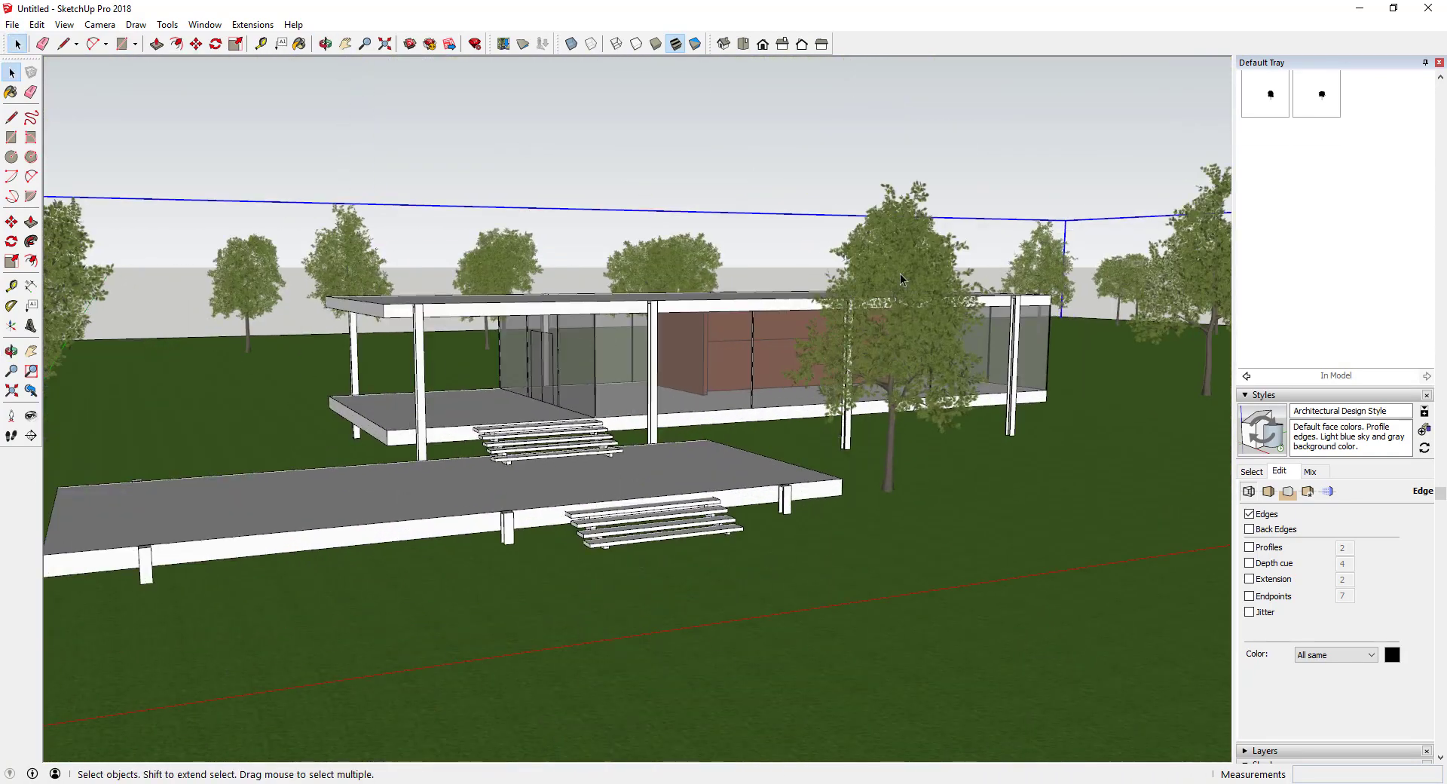
pyautogui.moveTo(898, 271); pyautogui.dragTo(829, 316, button='middle')
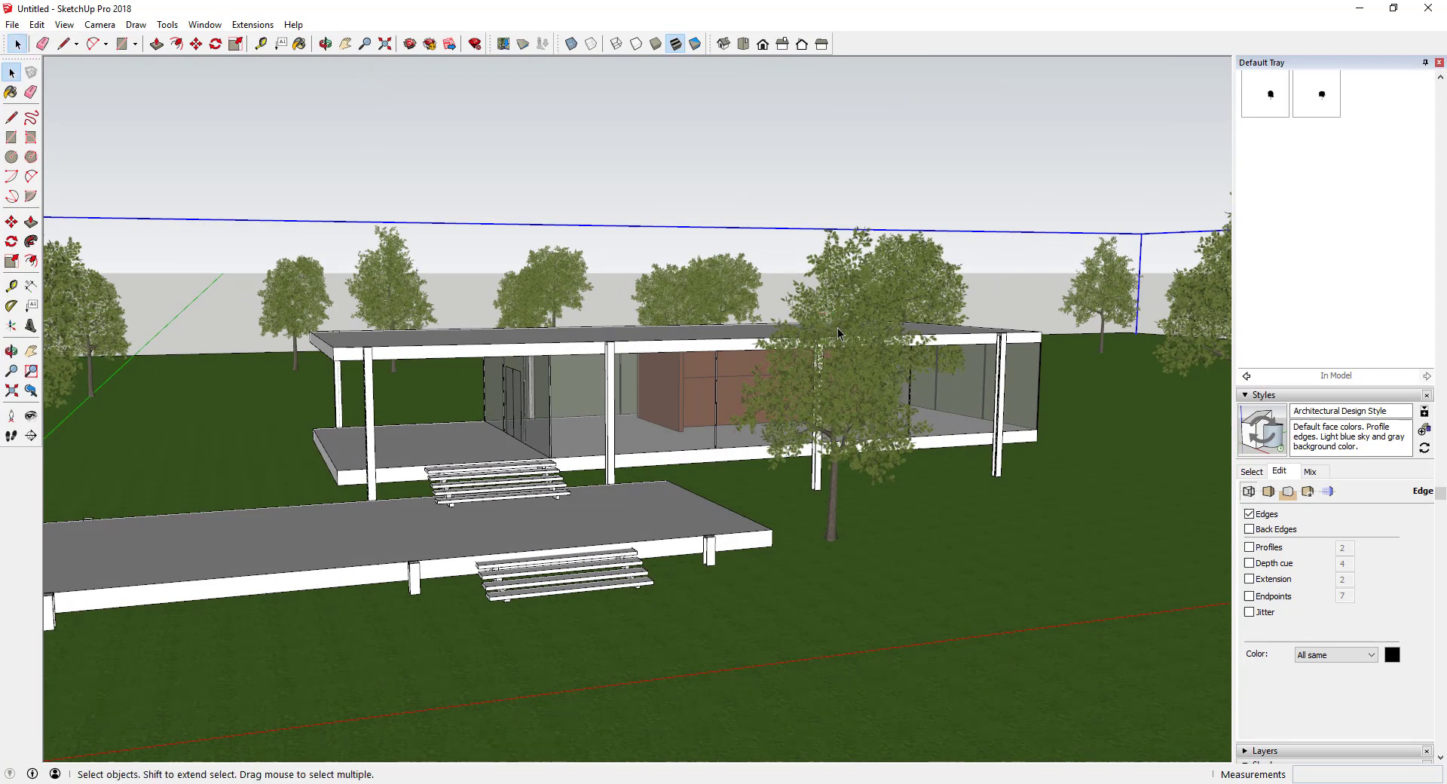
pyautogui.click(1246, 395)
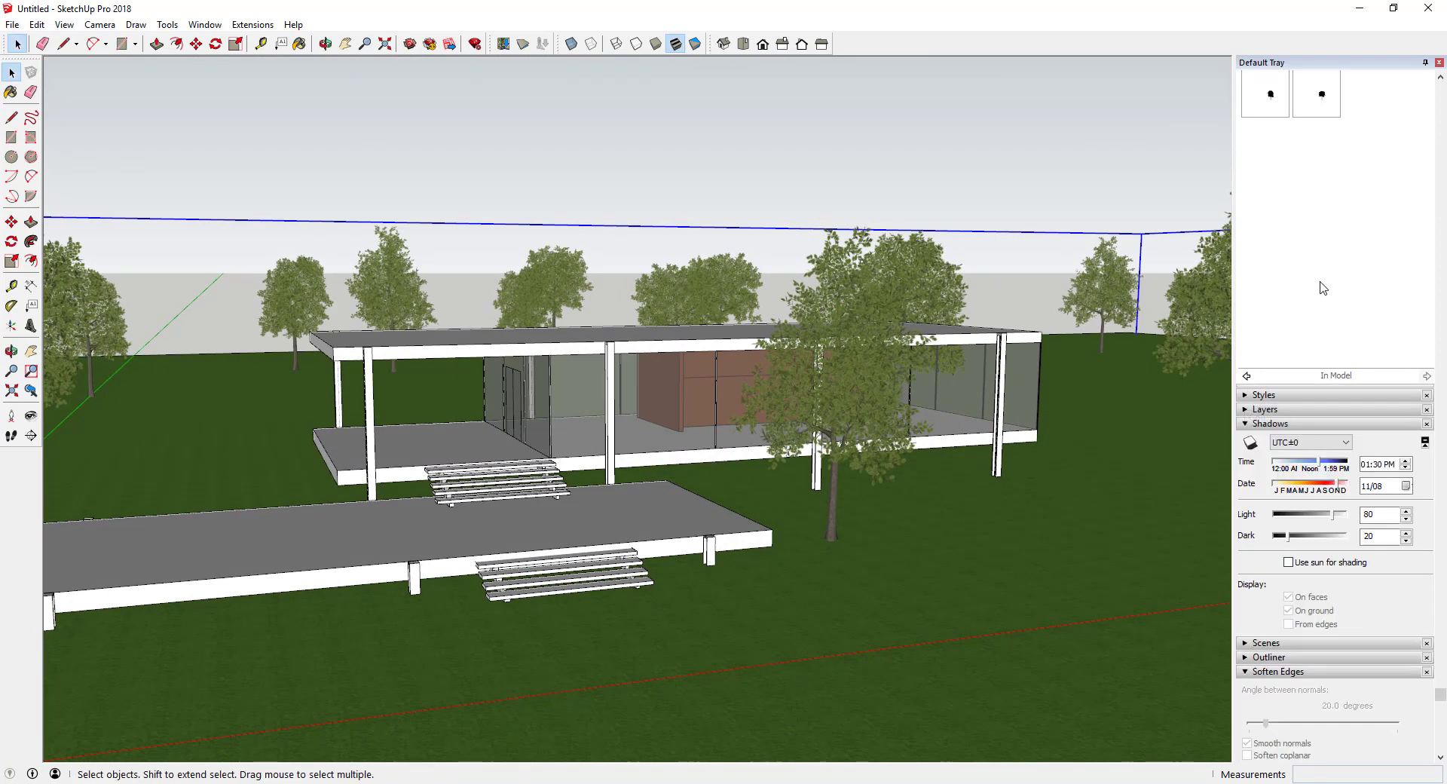
# Inspect the skatter_tree_02_full and skatter_tree_01_full components in the Components panel
pyautogui.scroll(3, 1343, 208)
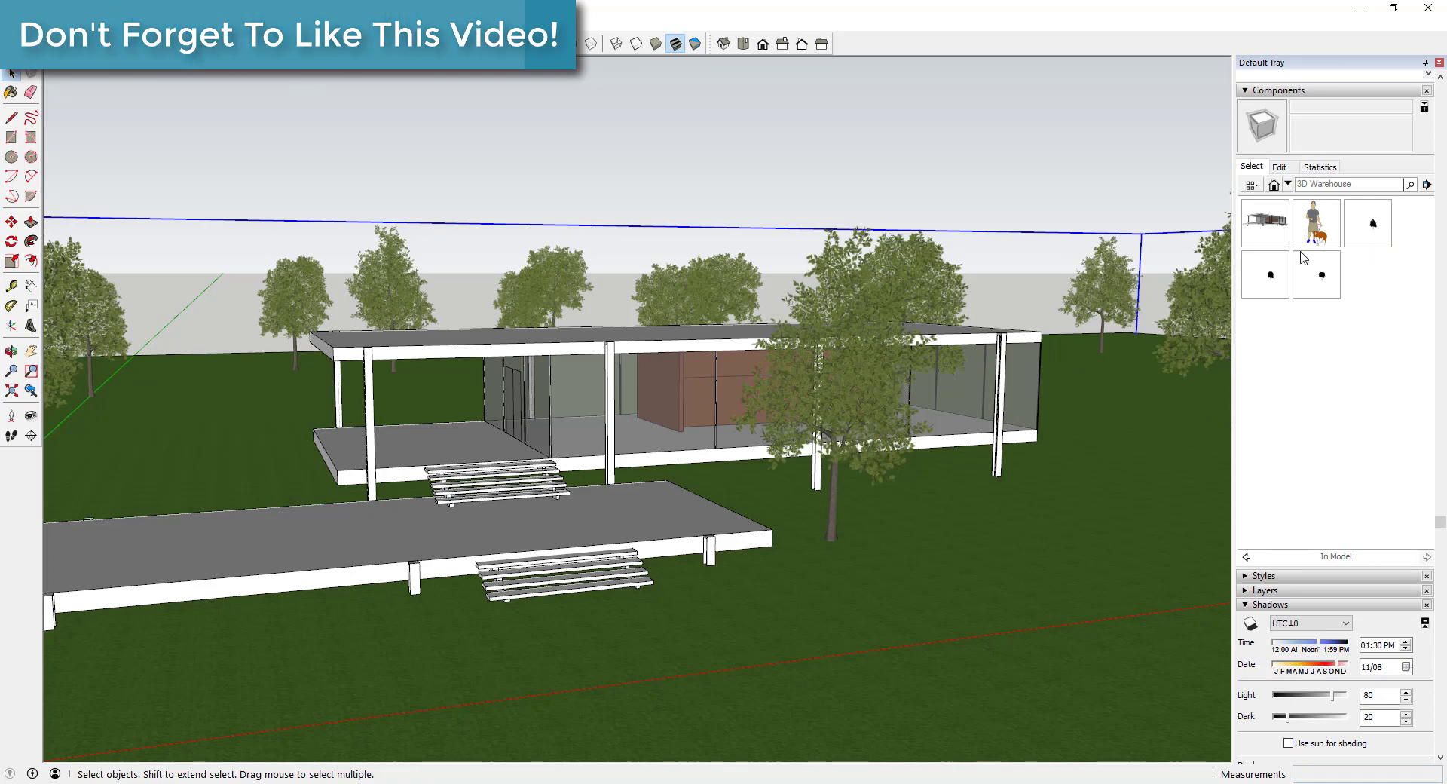
pyautogui.click(1319, 276)
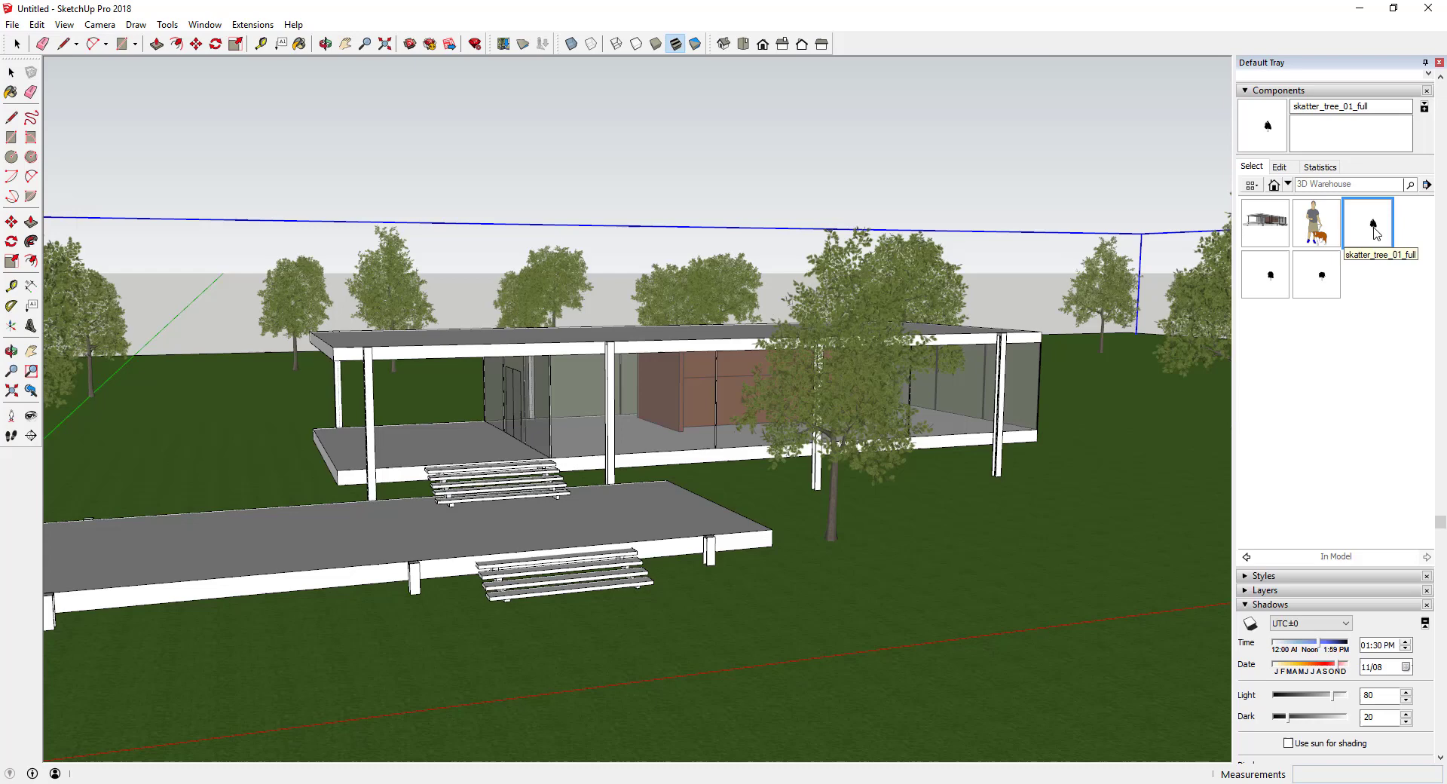
pyautogui.click(1274, 271)
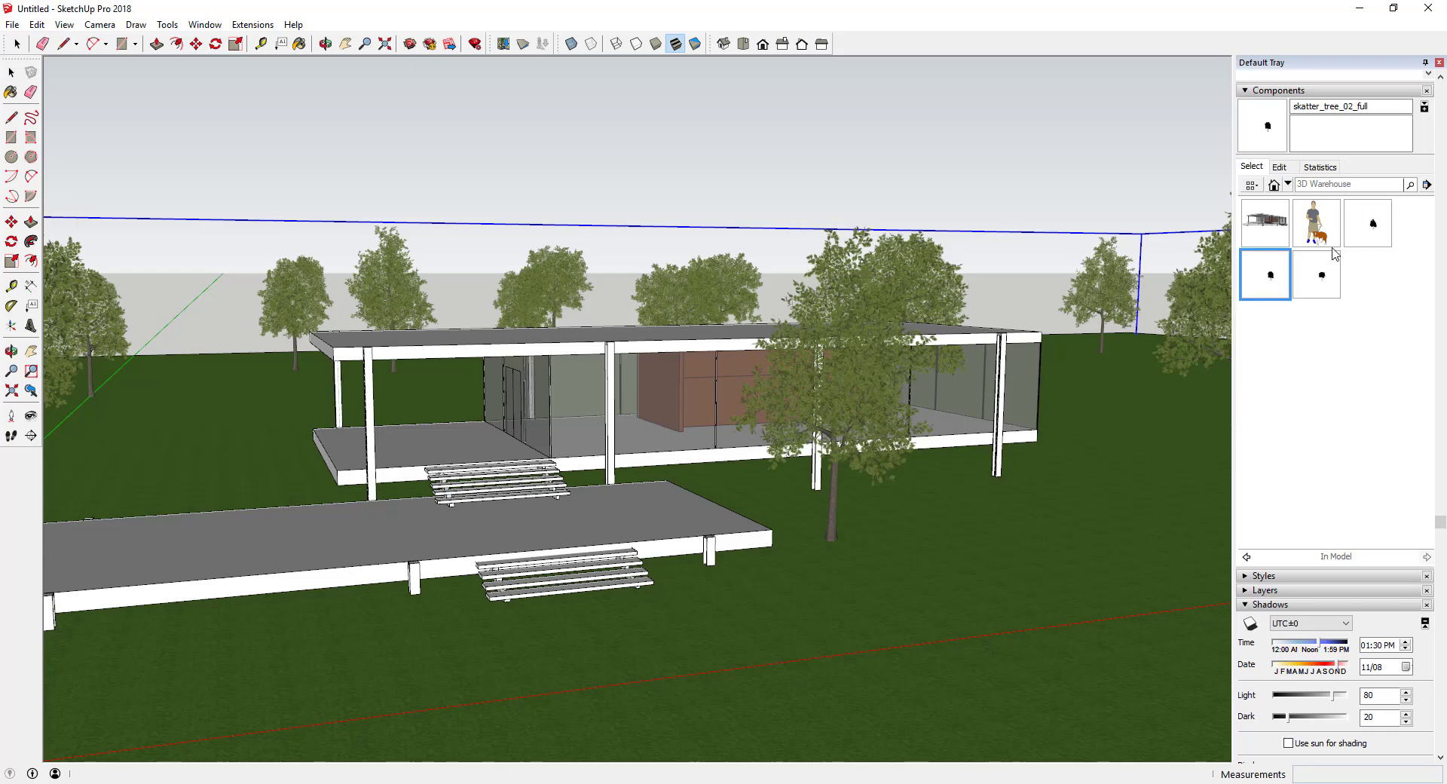
pyautogui.click(1369, 225)
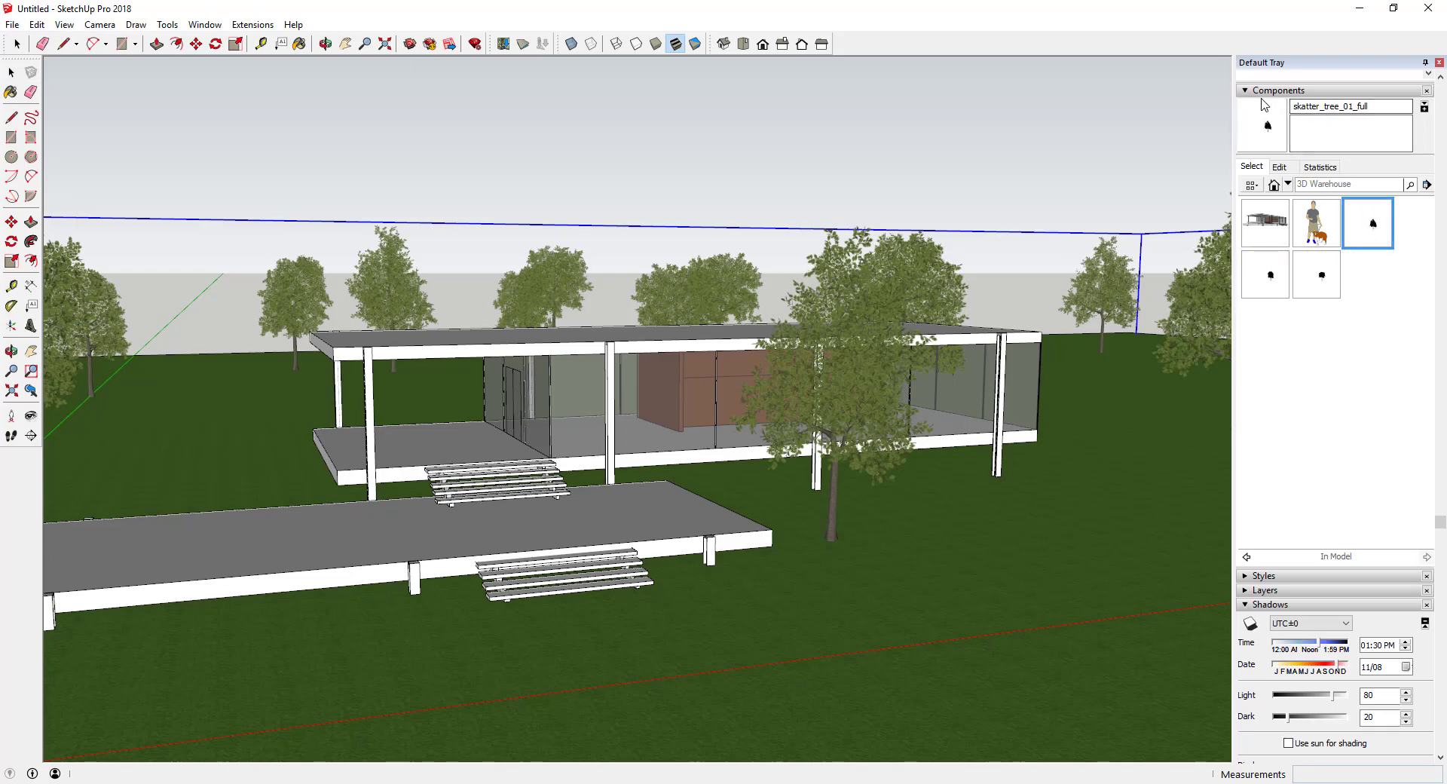
# Switch the Components list to In Model, then place and select a tree
pyautogui.click(1288, 185)
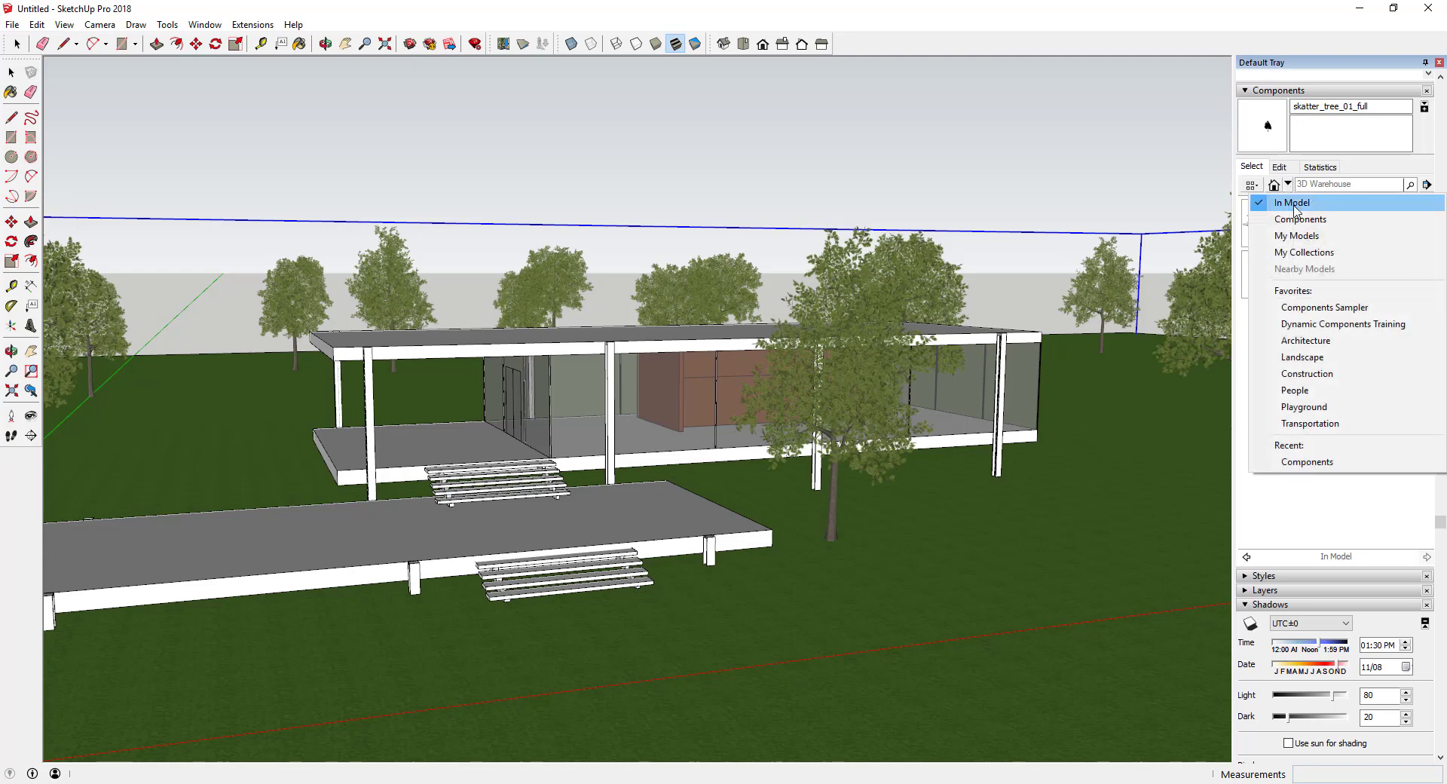
pyautogui.click(1293, 204)
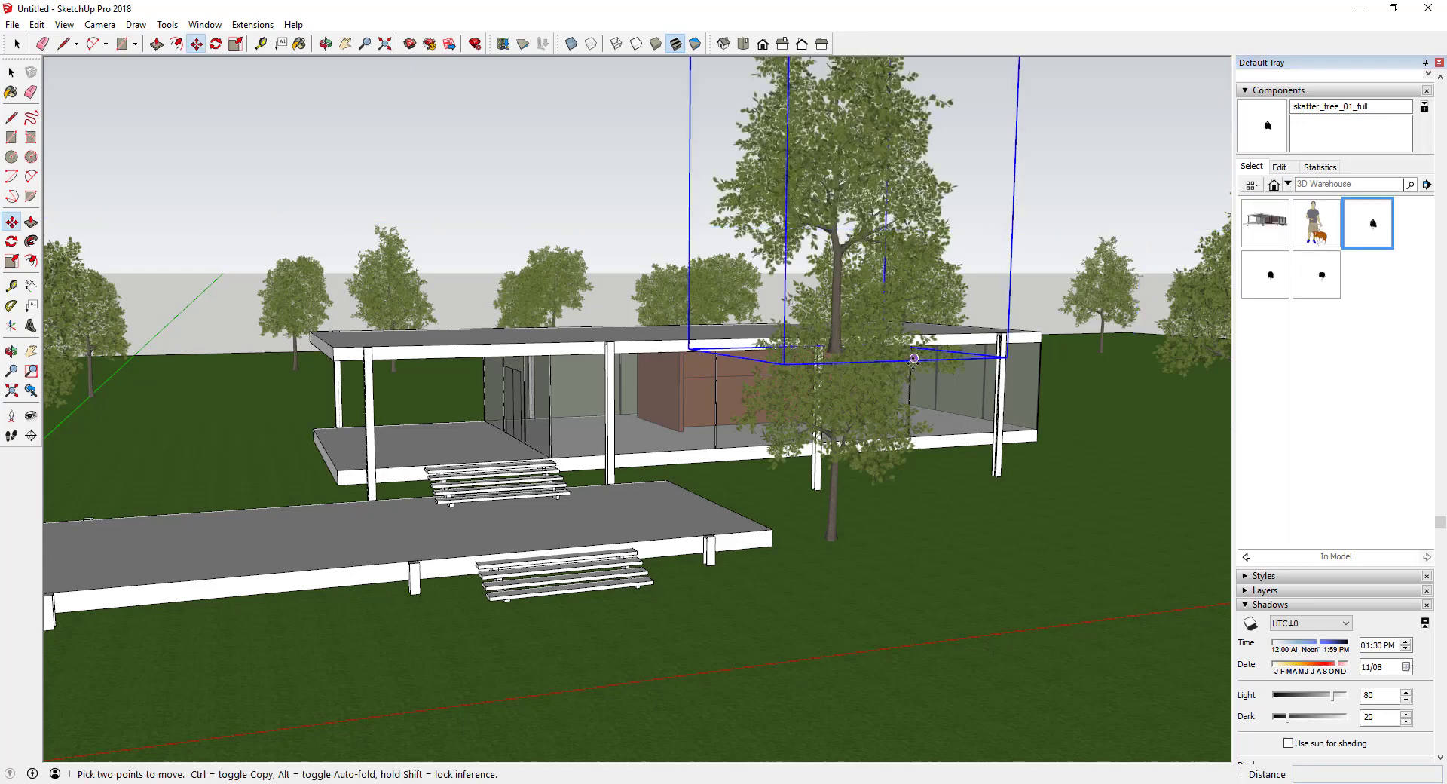
pyautogui.click(878, 411)
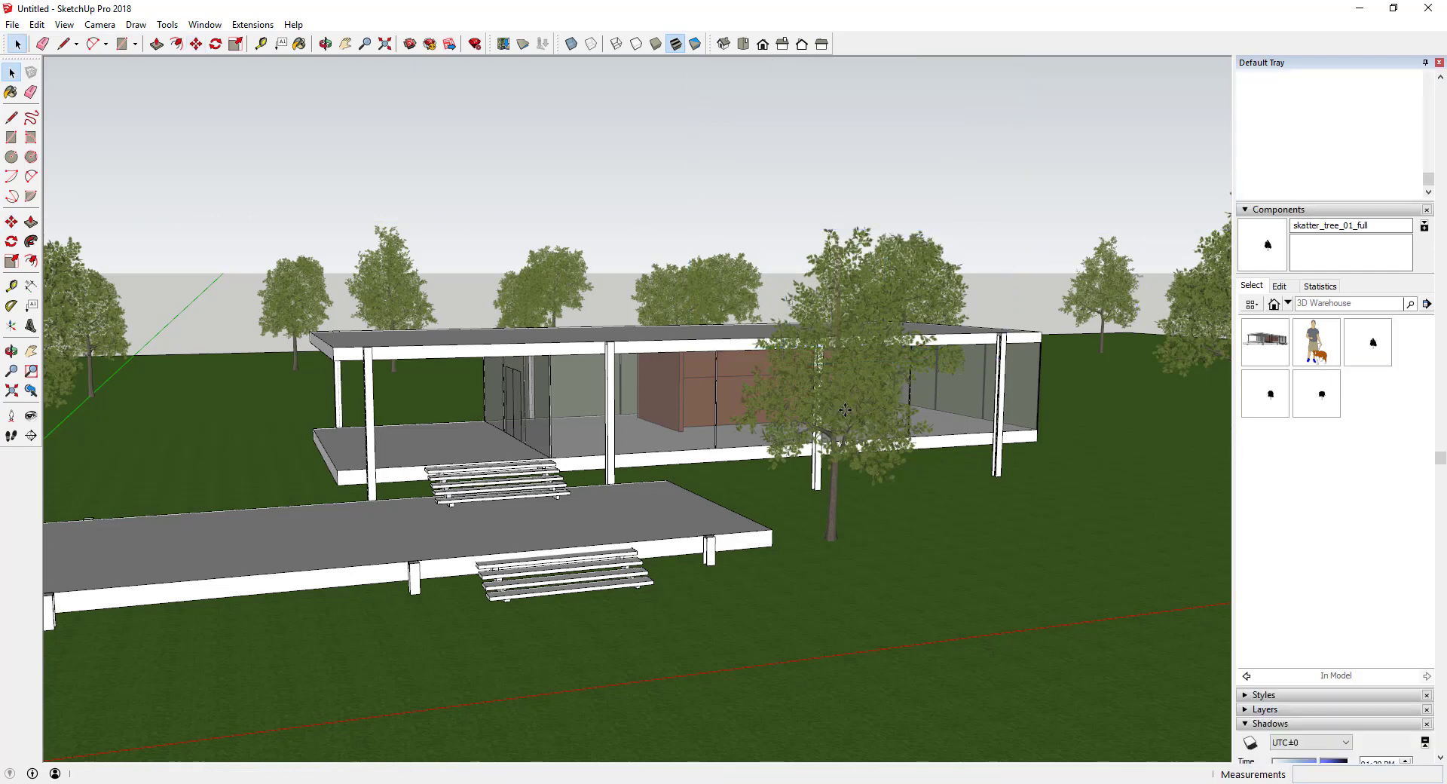
pyautogui.click(844, 409)
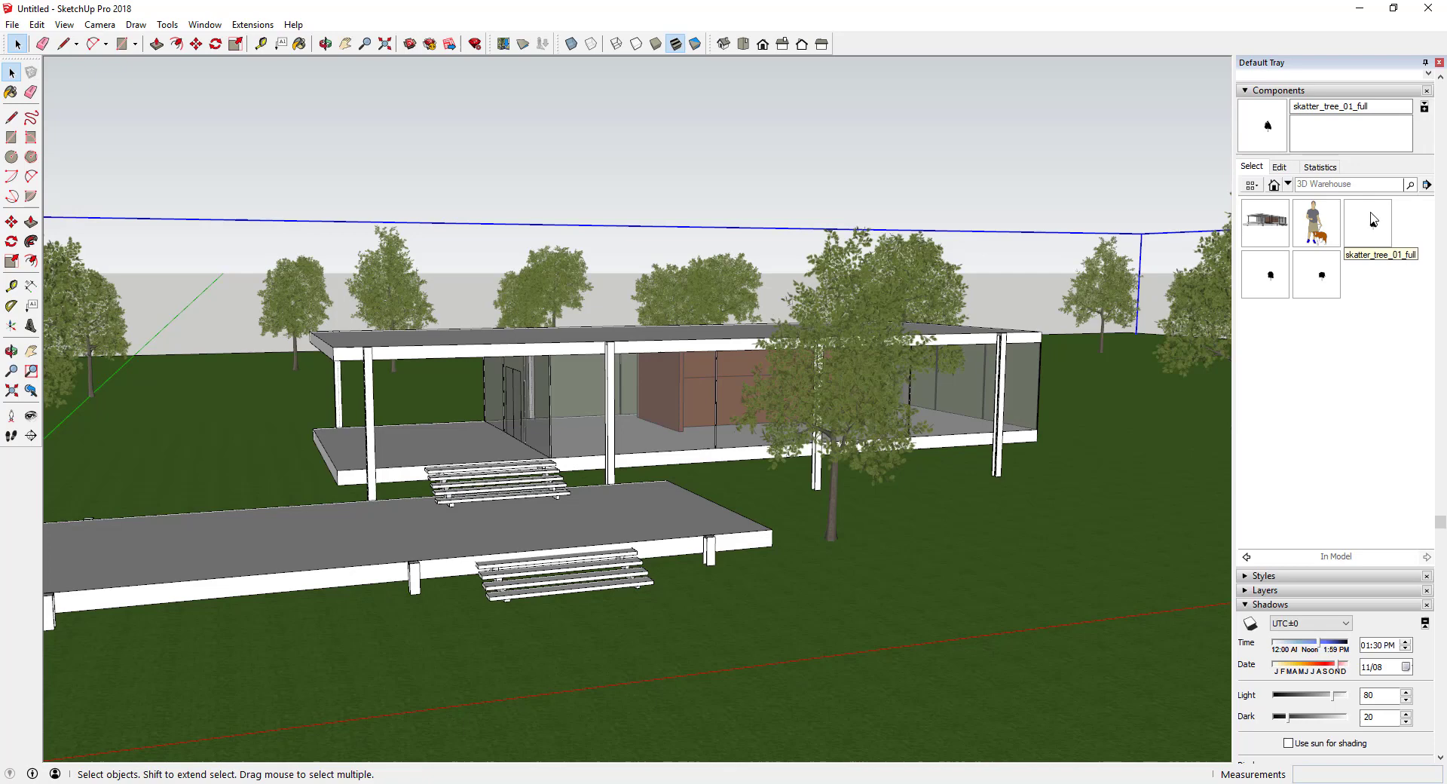
# Search 3D Warehouse via File > 3D Warehouse > Get Models for '2d trees'
pyautogui.click(12, 24)
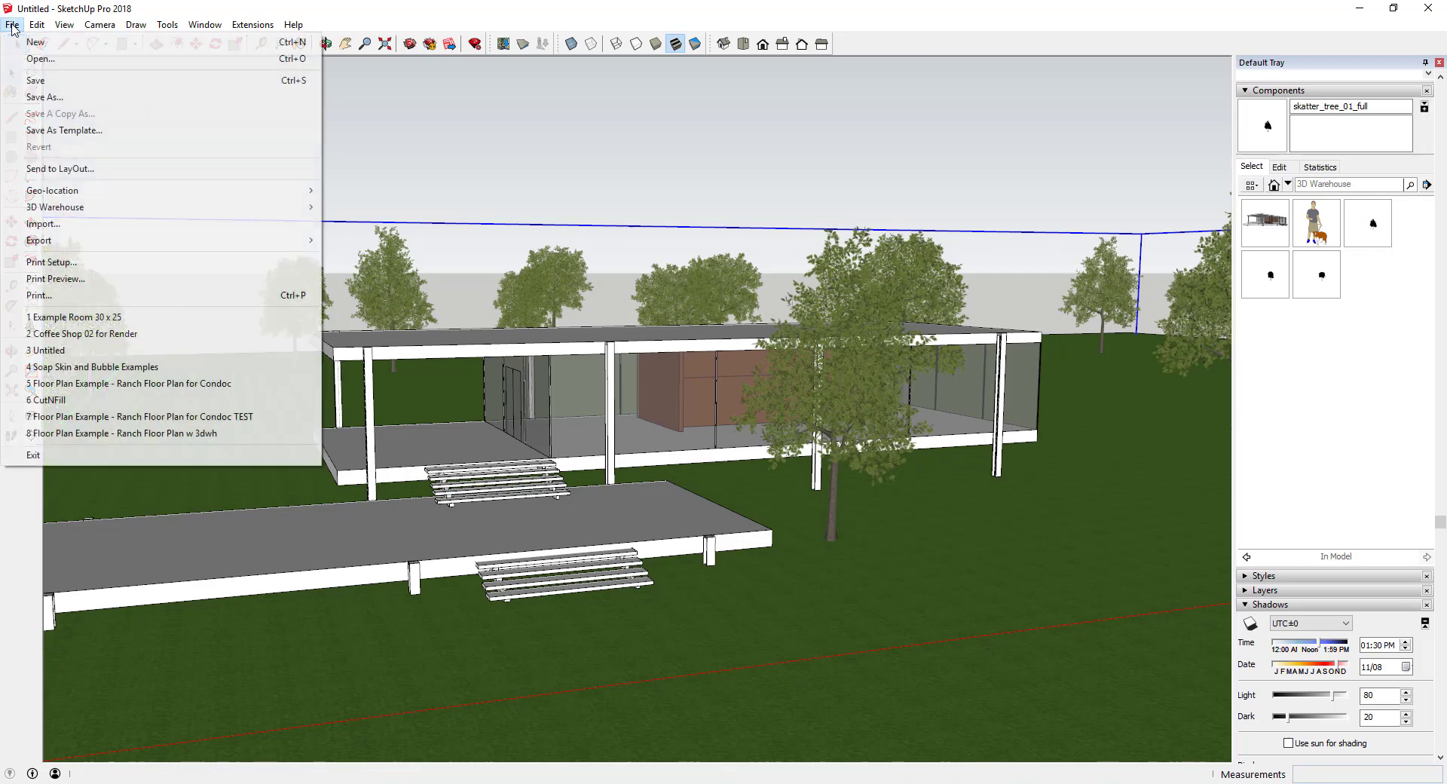
pyautogui.moveTo(60, 208)
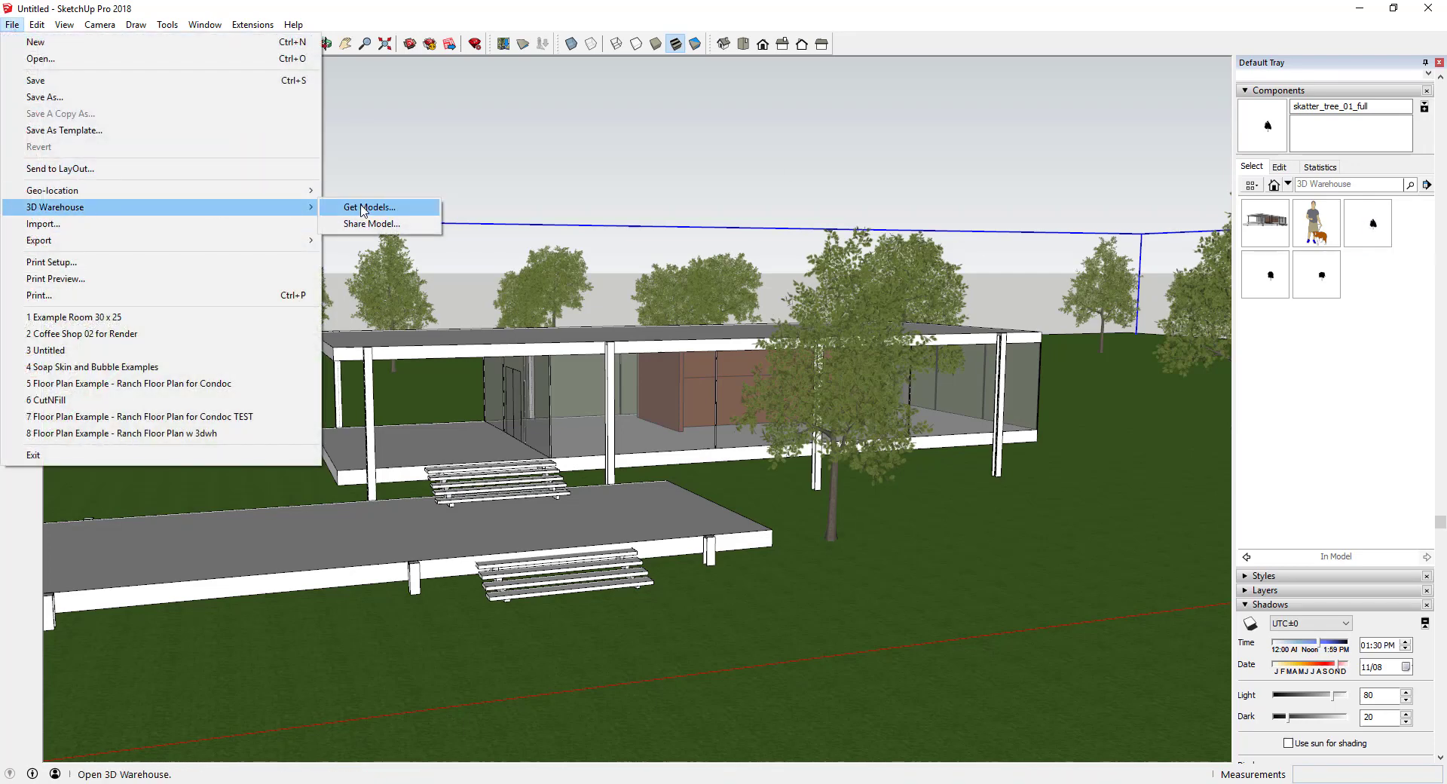
pyautogui.click(367, 208)
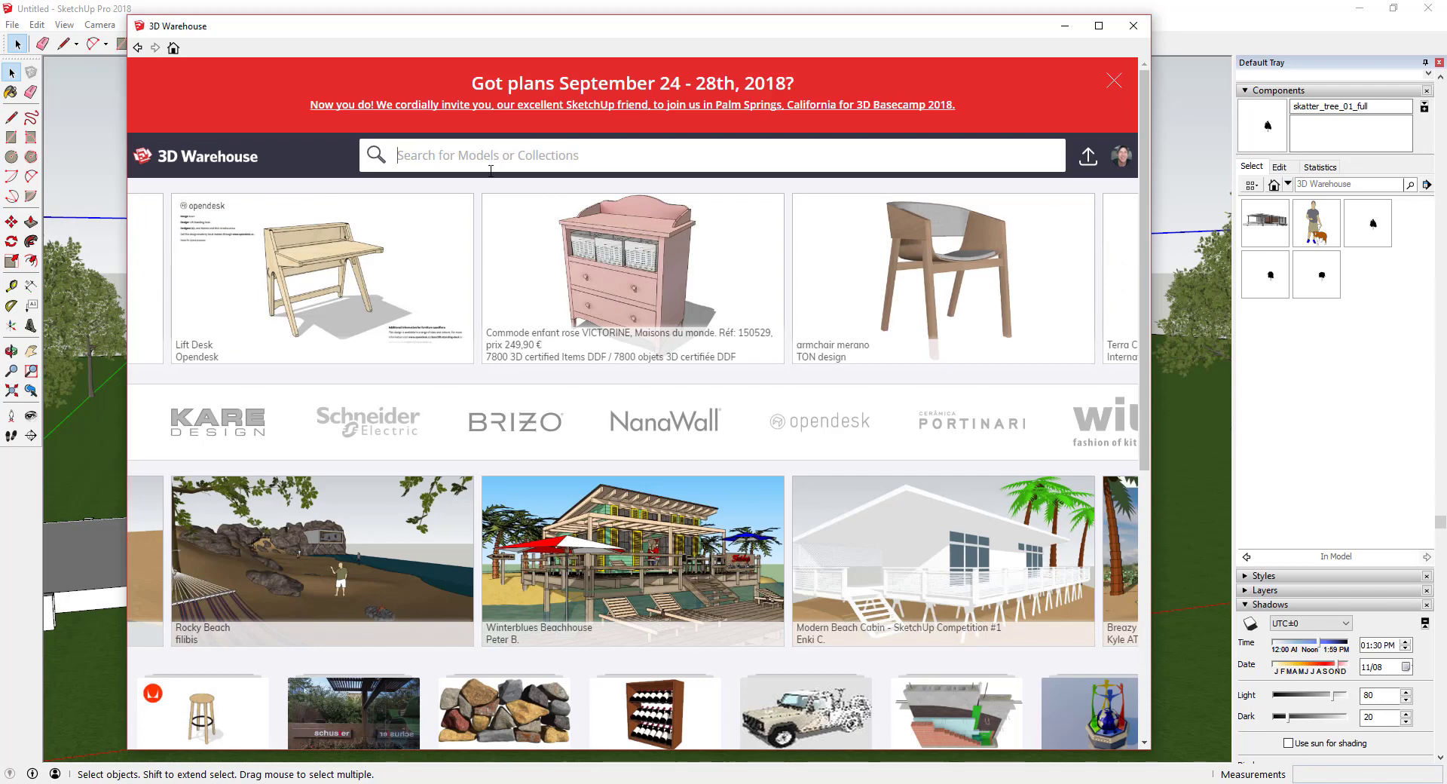
pyautogui.write('2d trees')
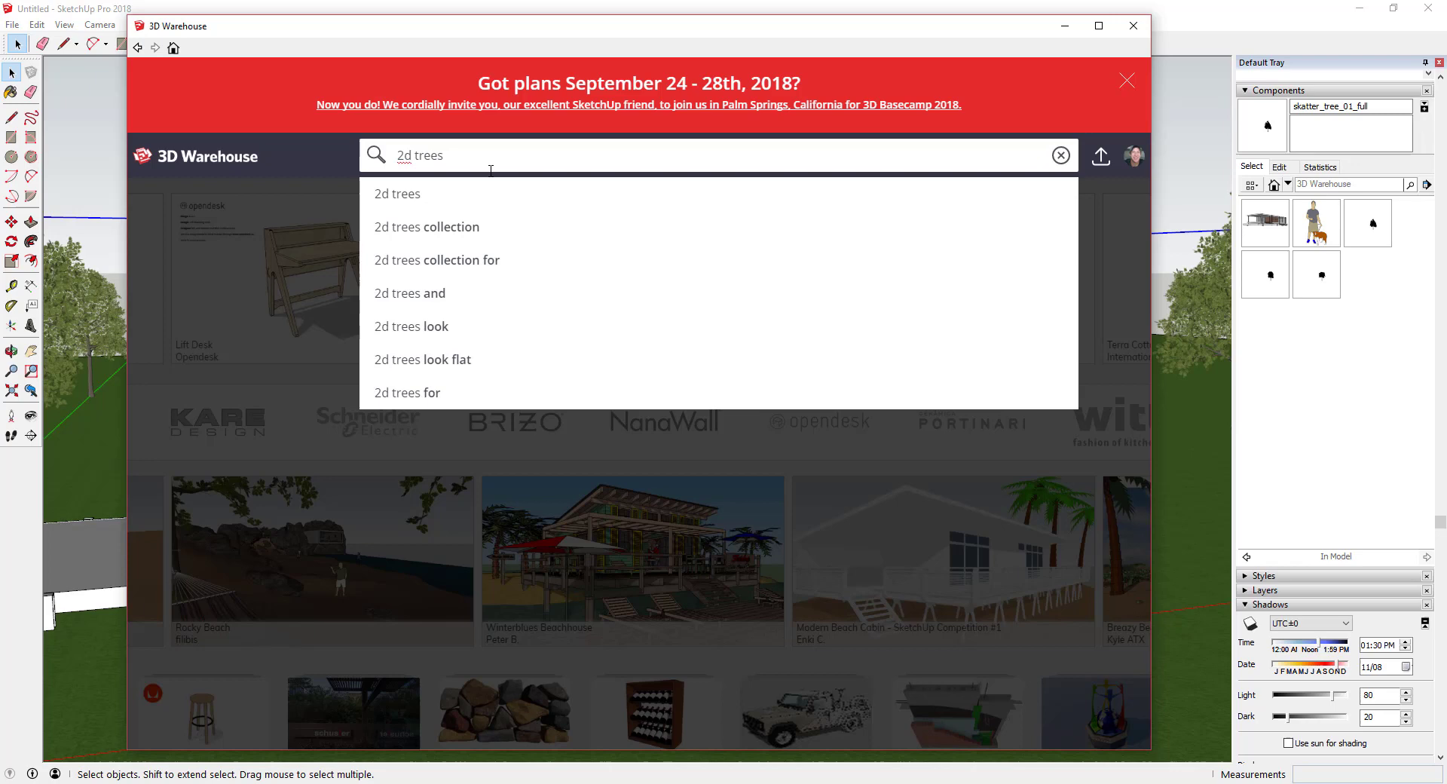
pyautogui.press('Return')
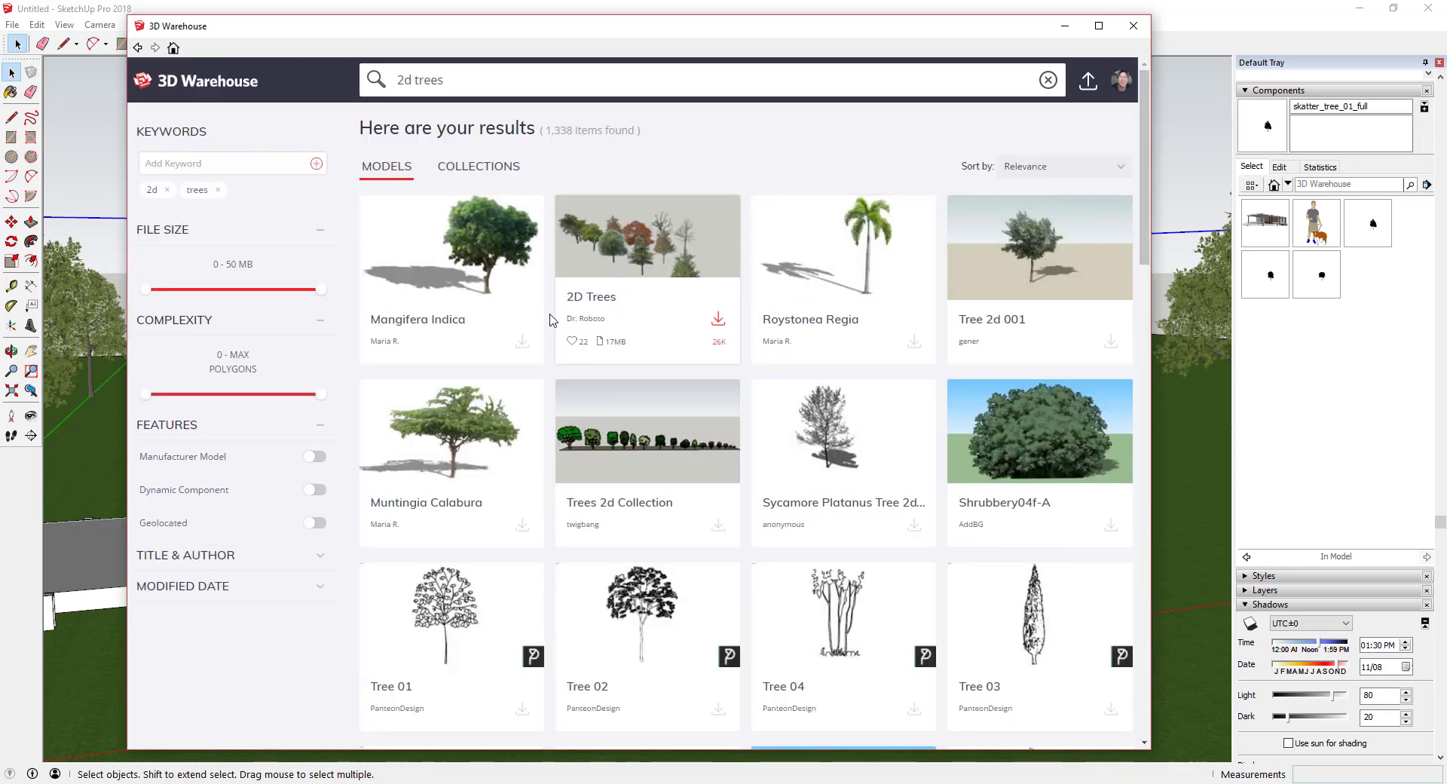
# Filter the results to author sketchup and show the Collections results
pyautogui.click(182, 567)
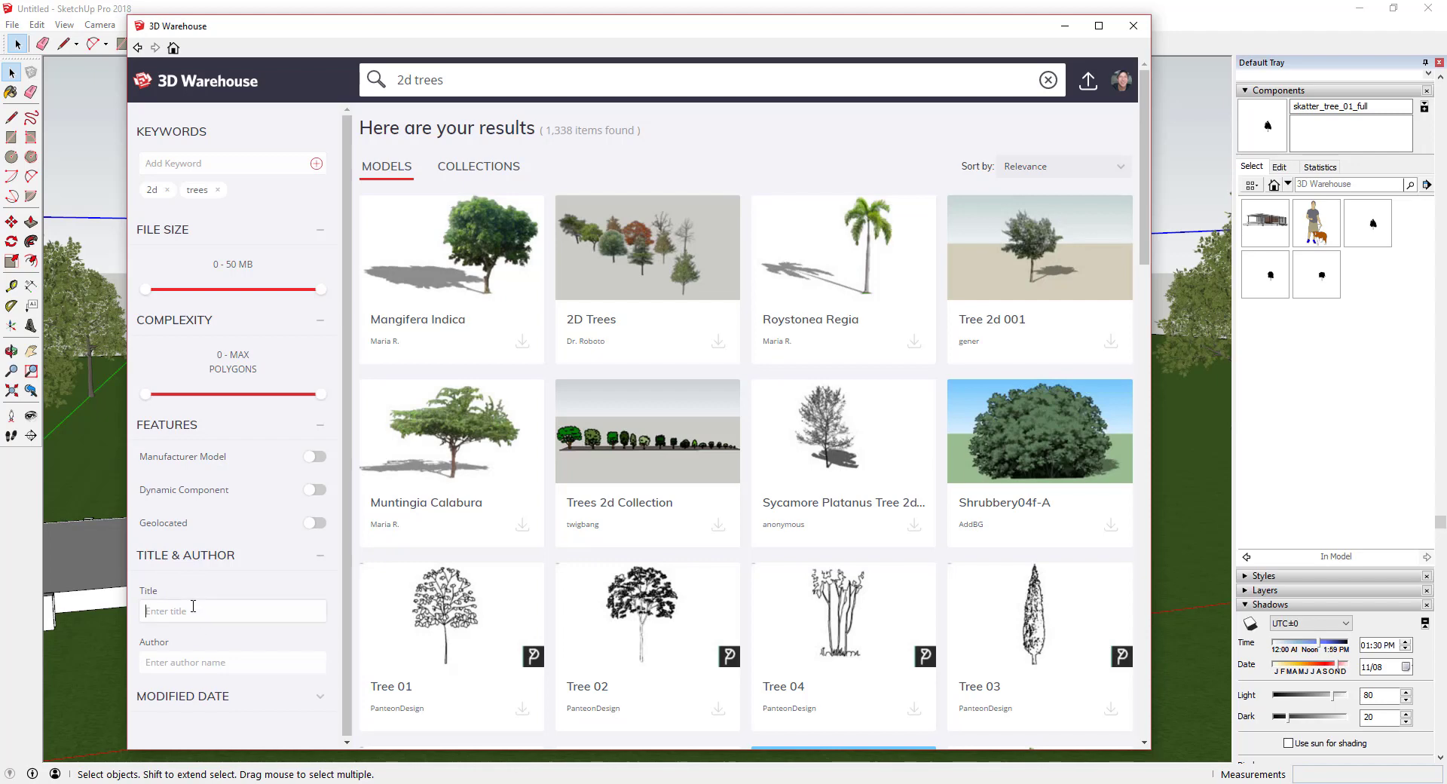
pyautogui.click(196, 665)
pyautogui.press('Return')
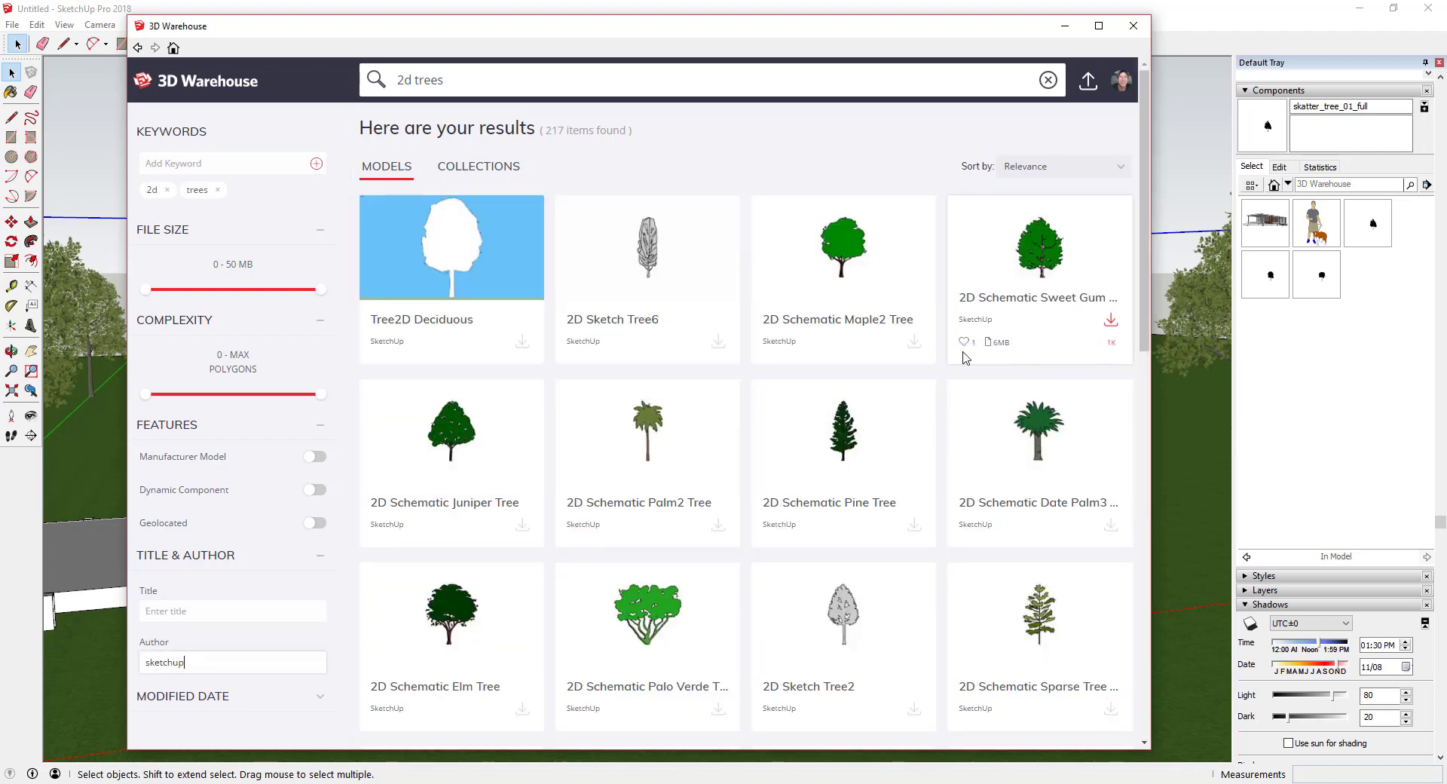
pyautogui.click(473, 172)
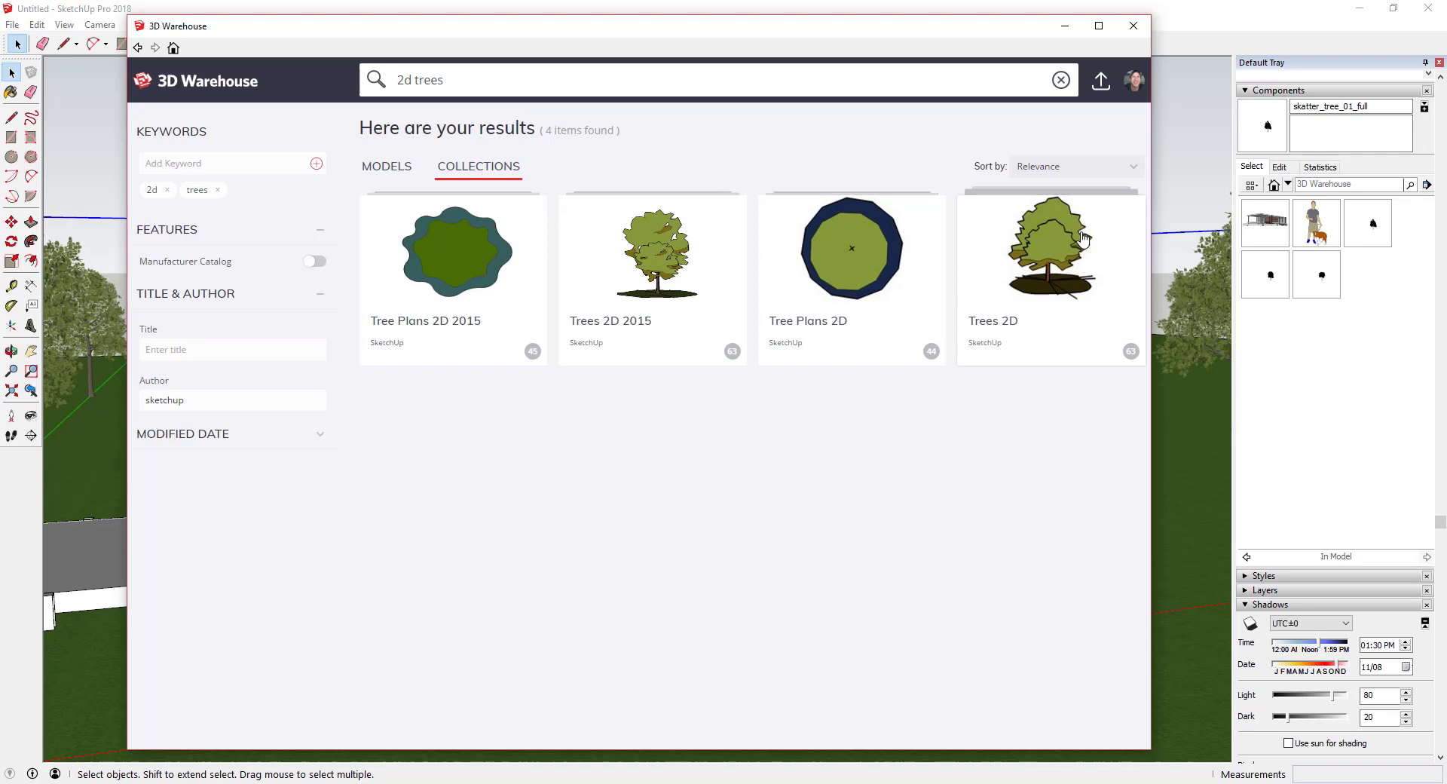
# Open the Trees 2D 2015 collection and load the 2D Schematic Walnut Tree into the model
pyautogui.click(663, 252)
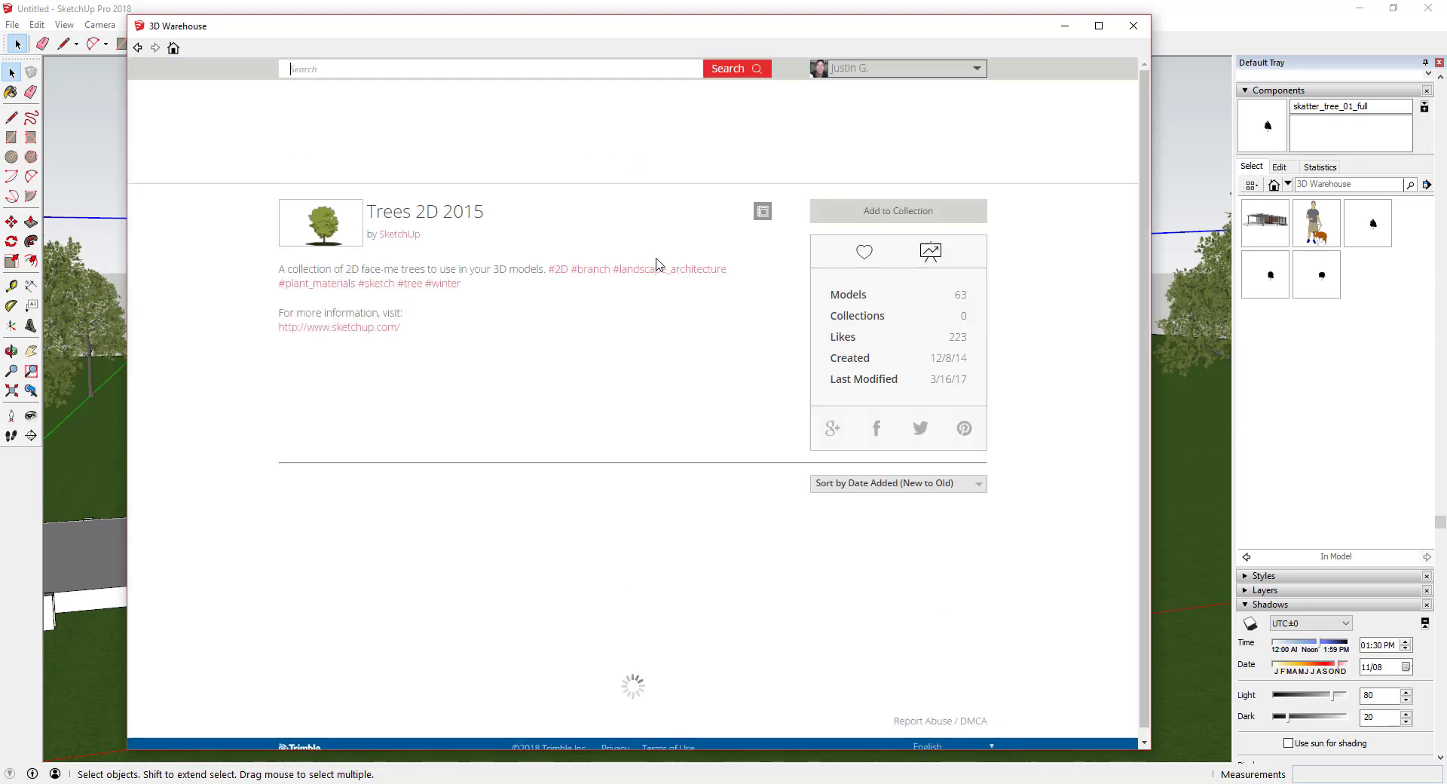
pyautogui.scroll(-3, 754, 391)
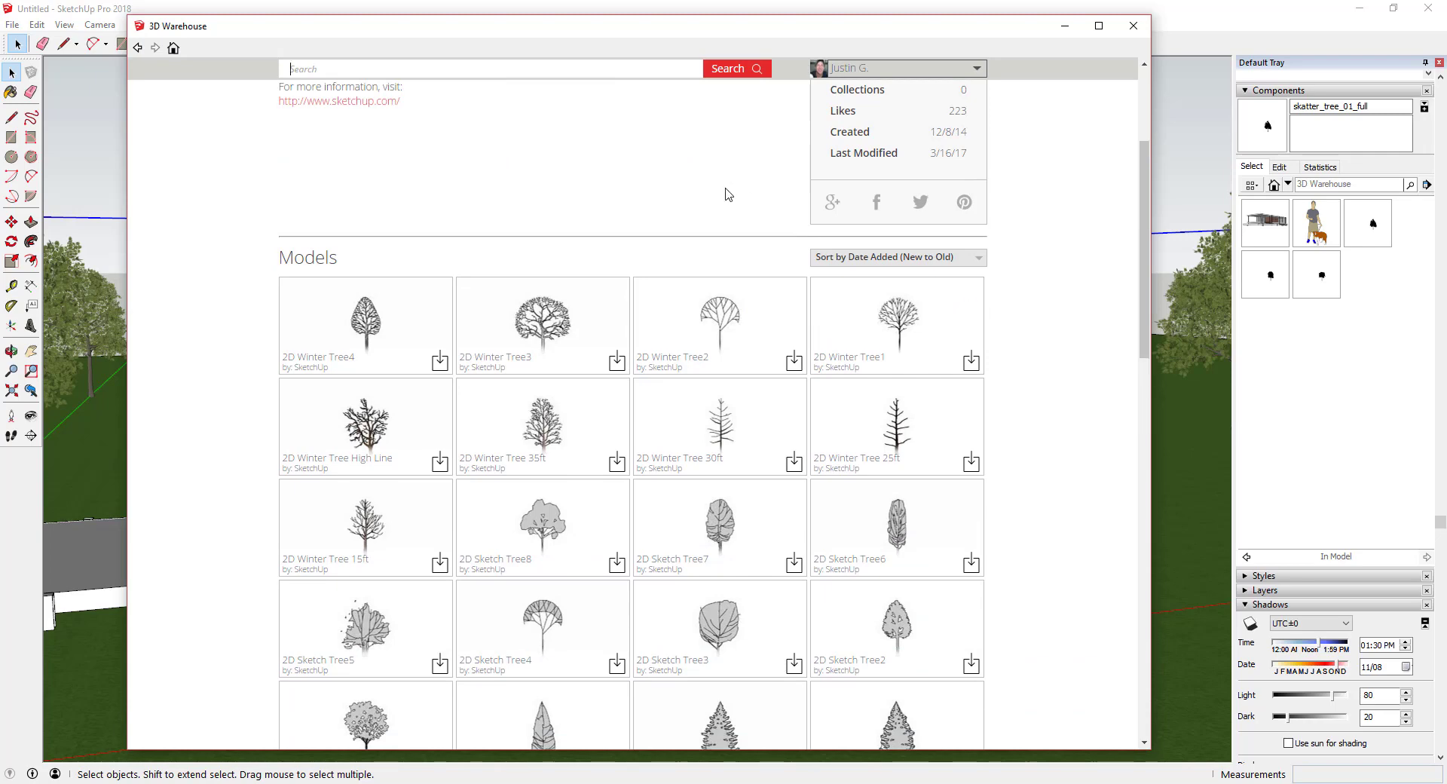
pyautogui.scroll(3, 727, 194)
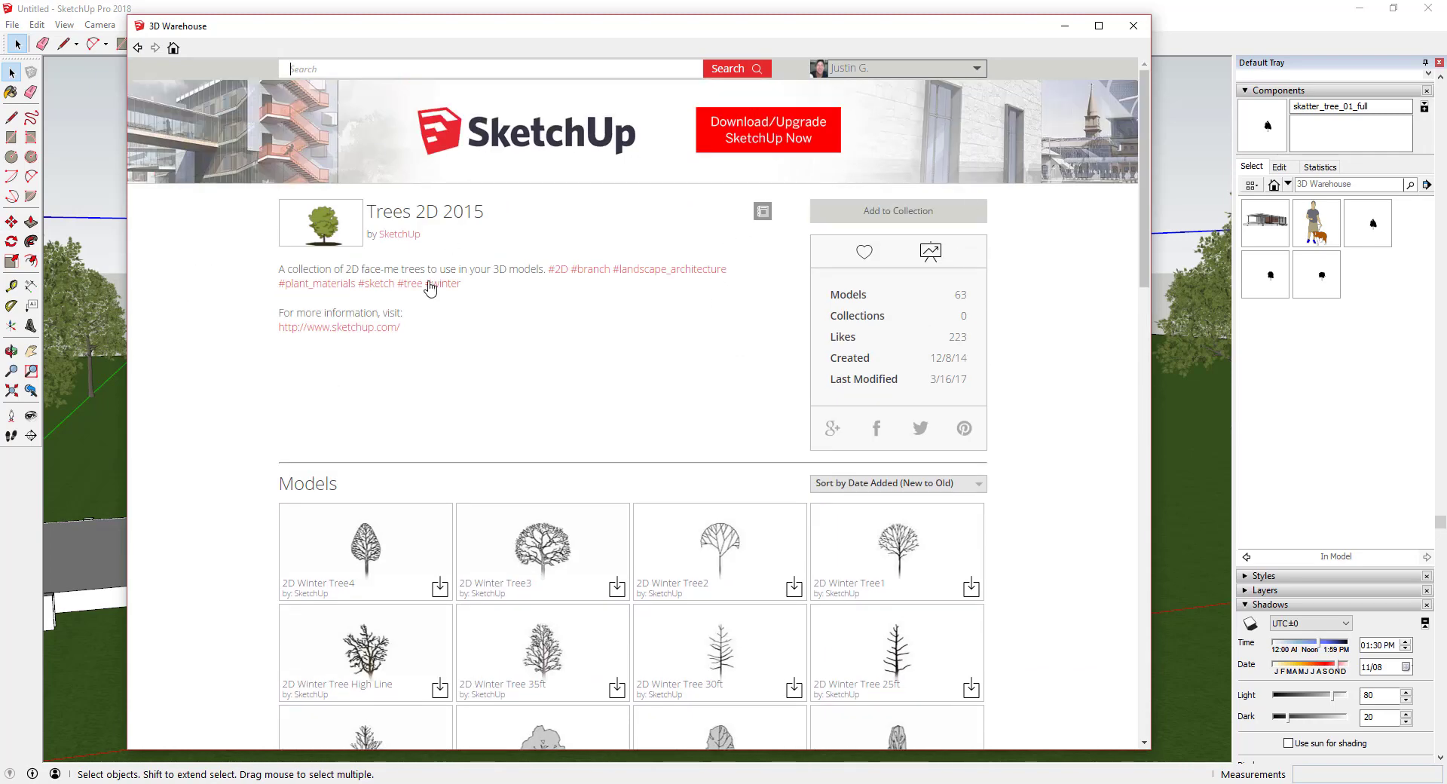
pyautogui.scroll(-10, 631, 343)
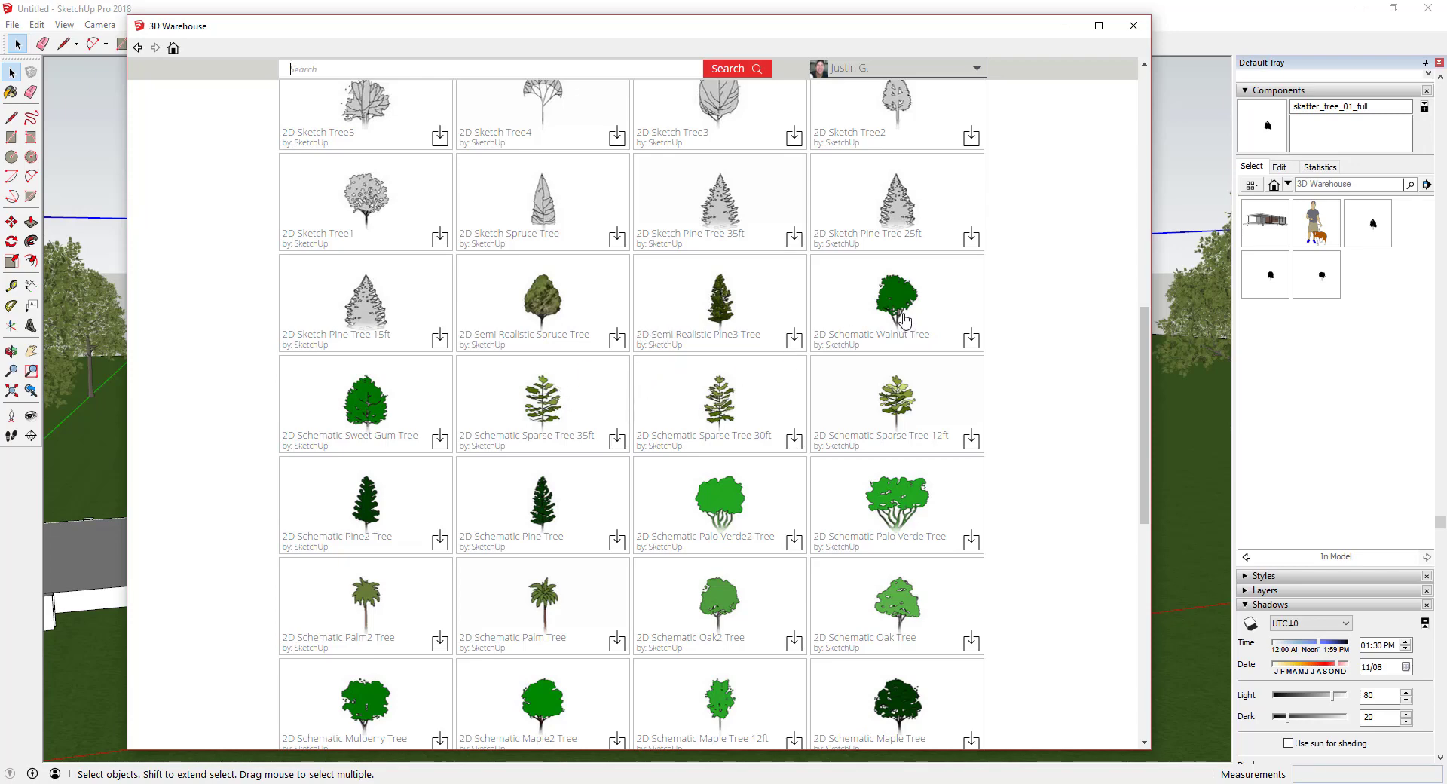
pyautogui.click(972, 341)
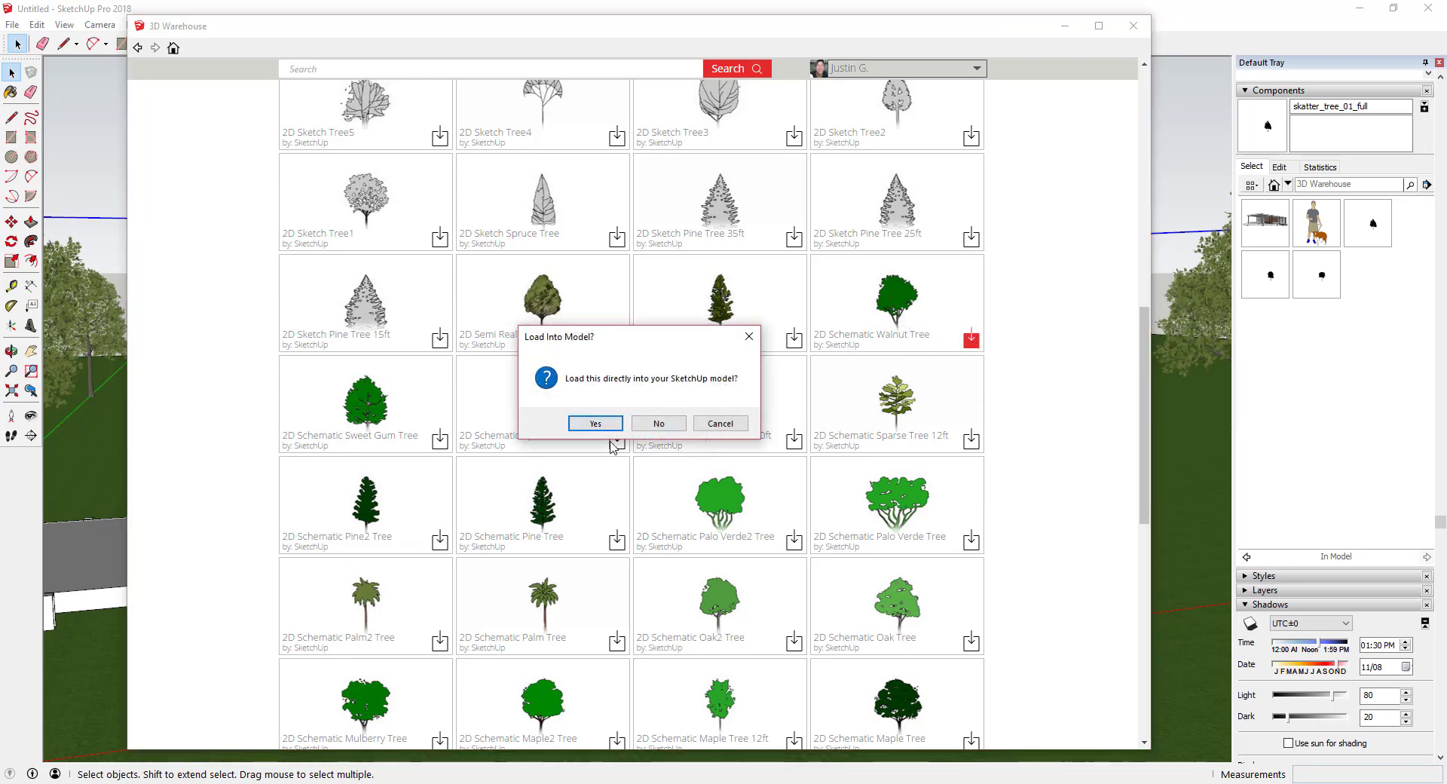
pyautogui.click(595, 423)
pyautogui.click(722, 386)
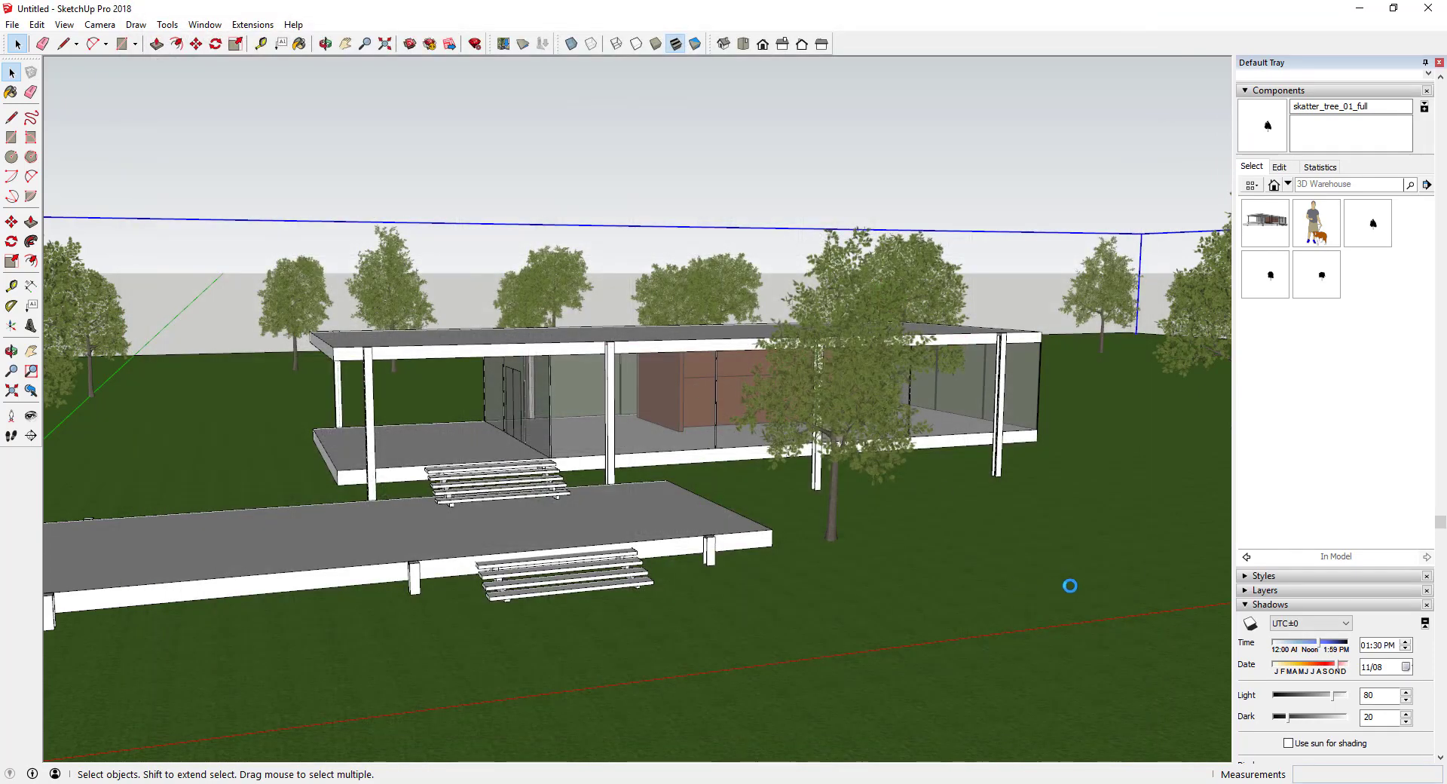
# Place the Walnut tree right of the house, then download and place the 2D Schematic Mulberry Tree
pyautogui.click(1097, 550)
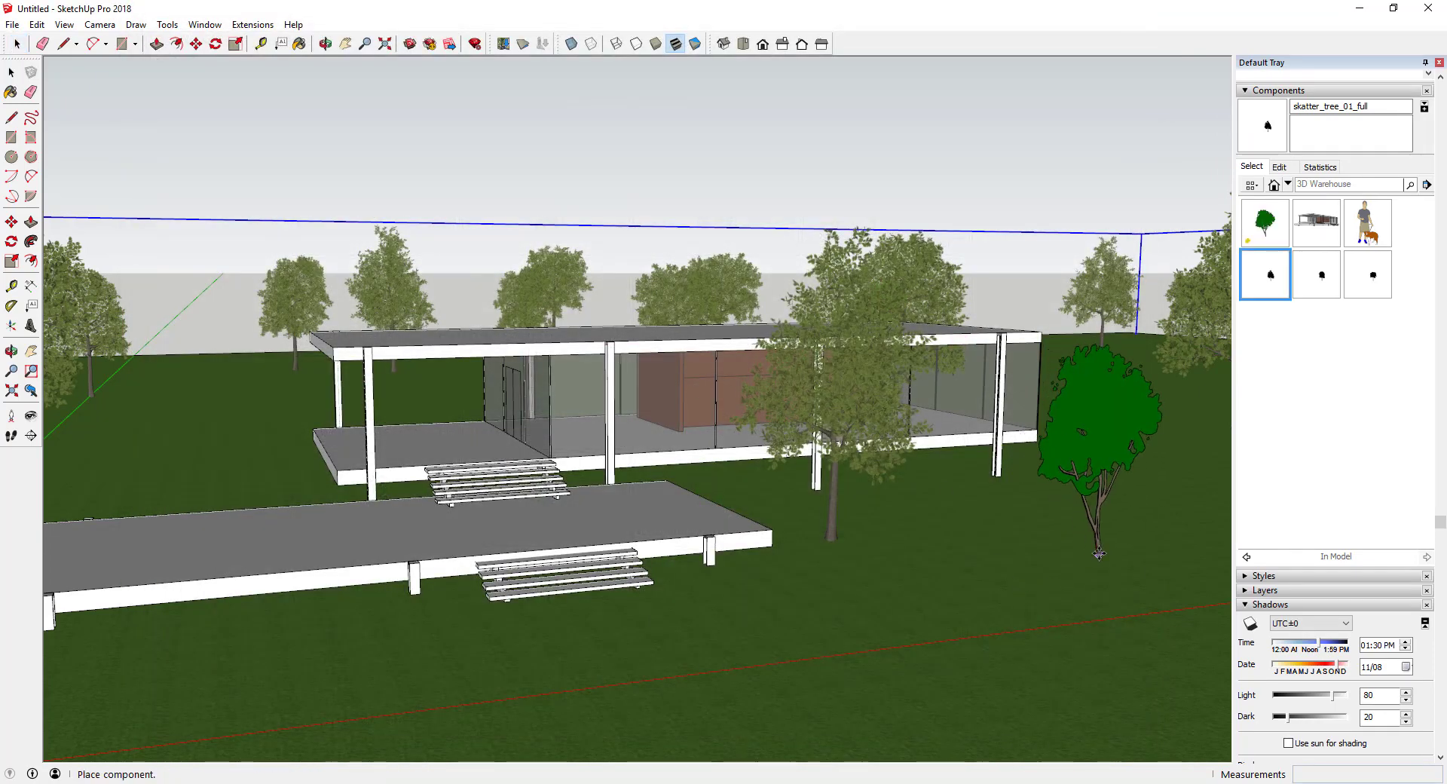
pyautogui.press('space')
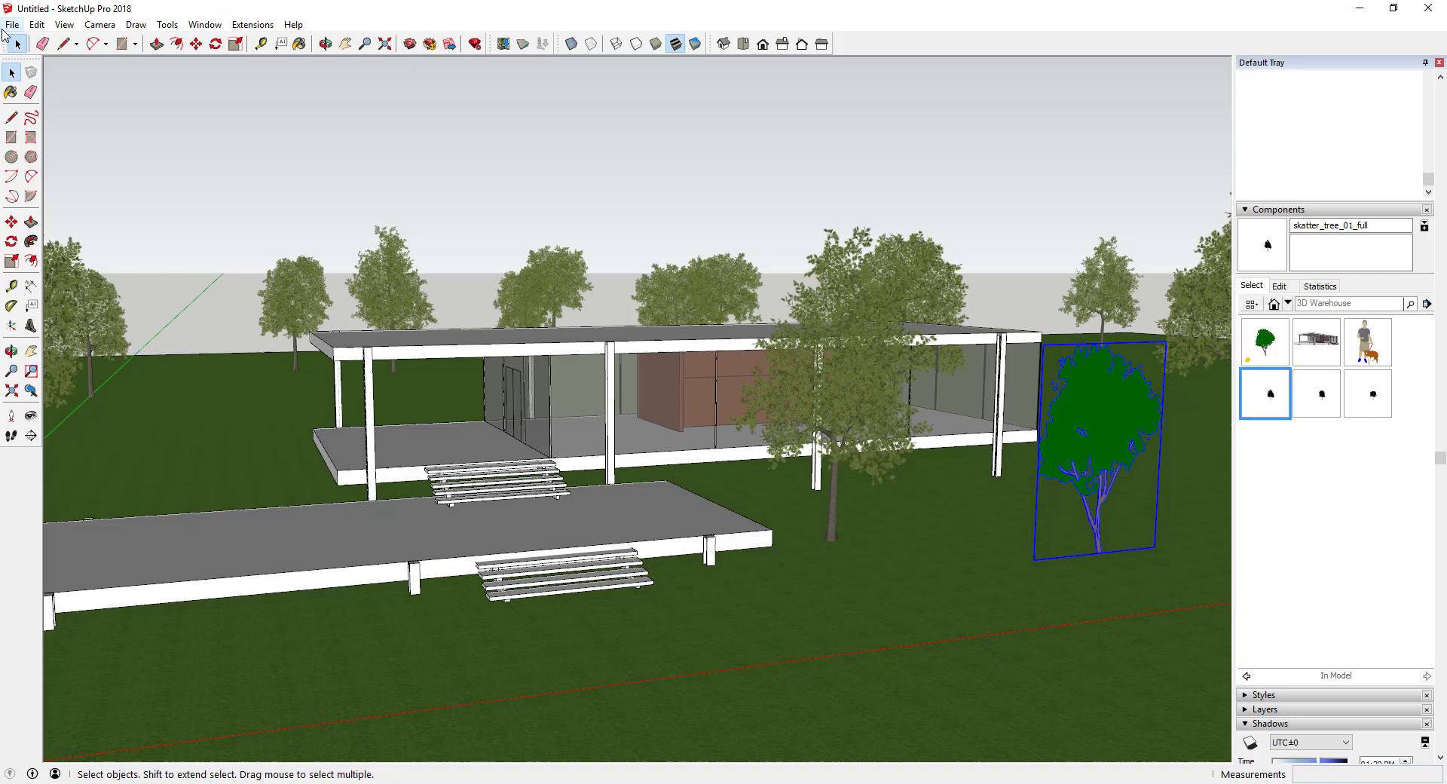
pyautogui.click(12, 24)
pyautogui.moveTo(83, 208)
pyautogui.click(414, 212)
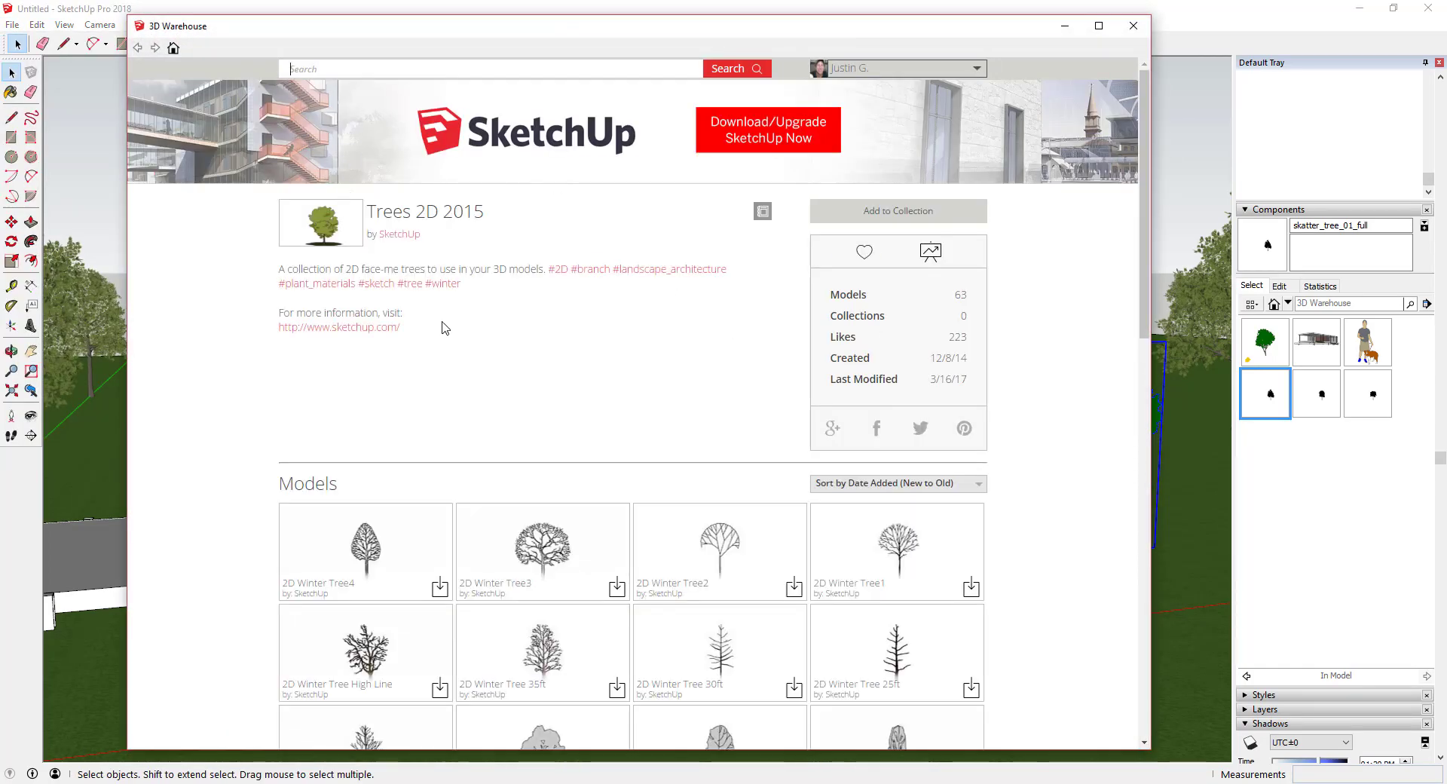
pyautogui.scroll(-15, 452, 340)
pyautogui.scroll(-1, 458, 364)
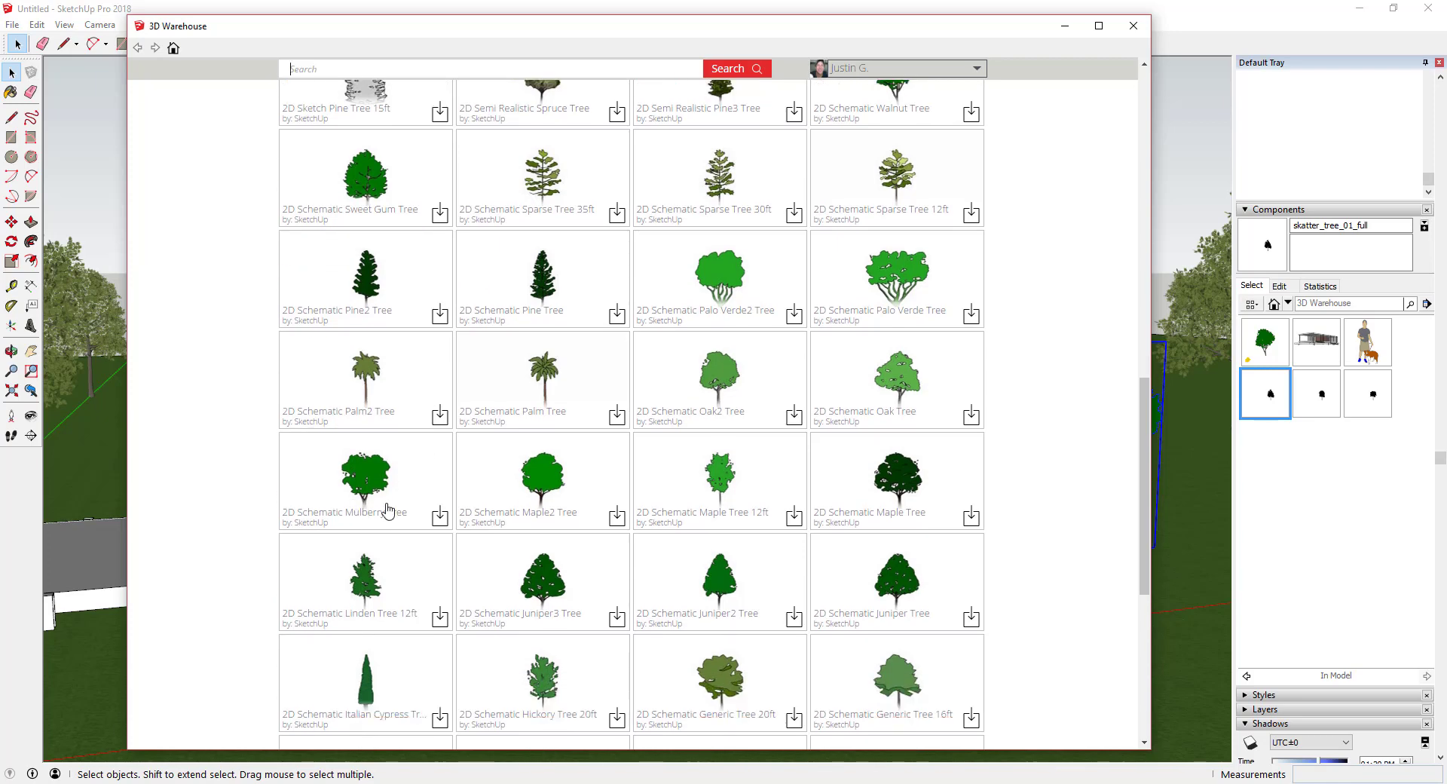
pyautogui.click(439, 518)
pyautogui.click(595, 424)
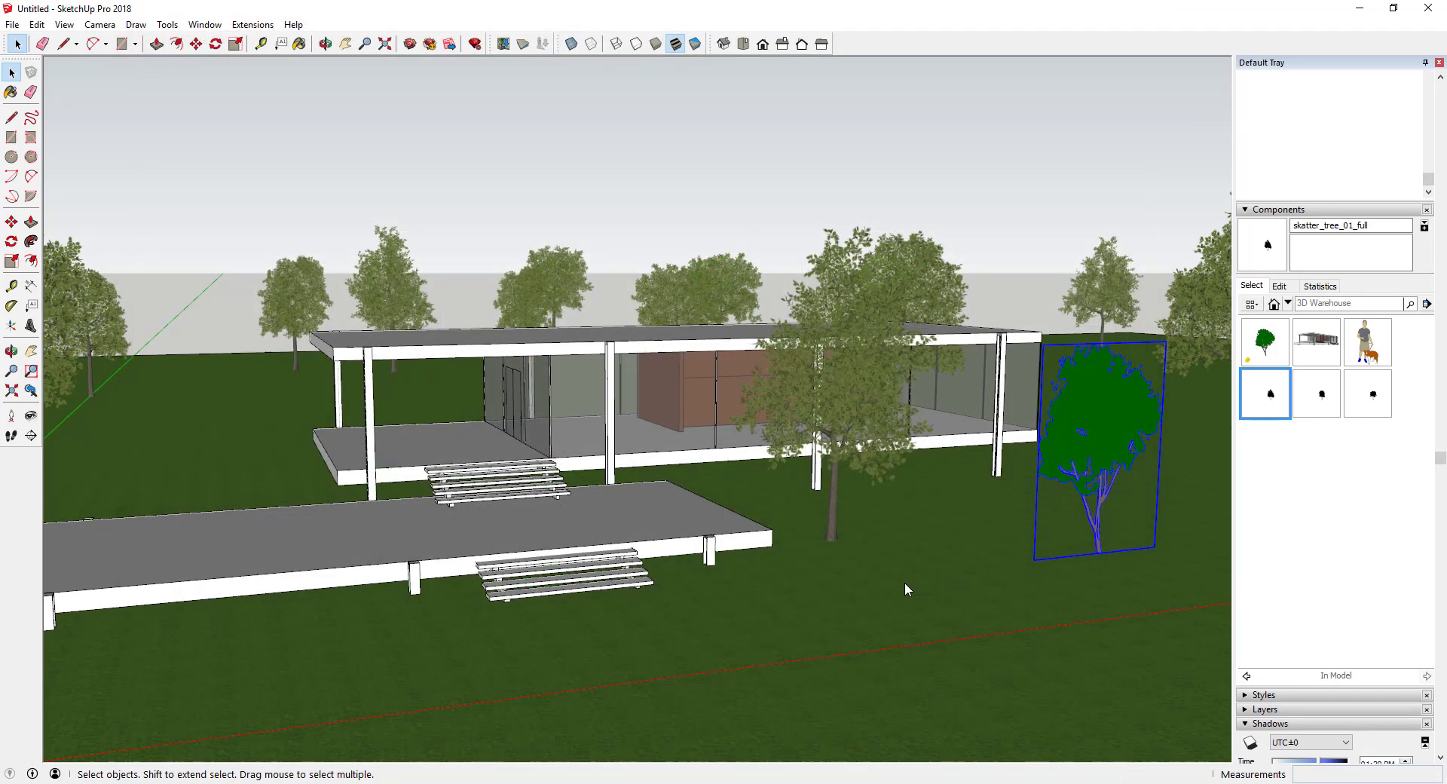
pyautogui.click(875, 553)
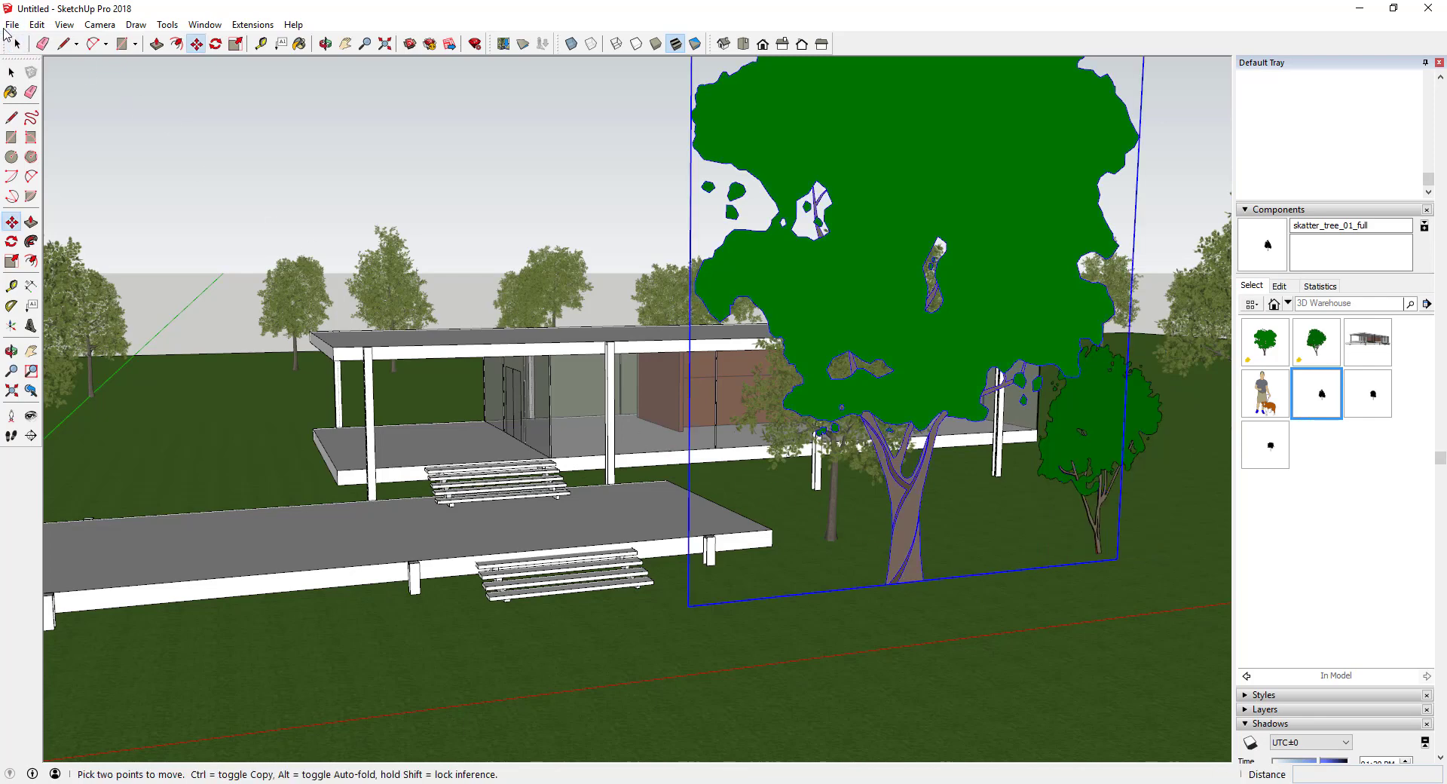
# Download the 2D Schematic Oak2 Tree from 3D Warehouse and load it into the model
pyautogui.click(12, 25)
pyautogui.moveTo(113, 208)
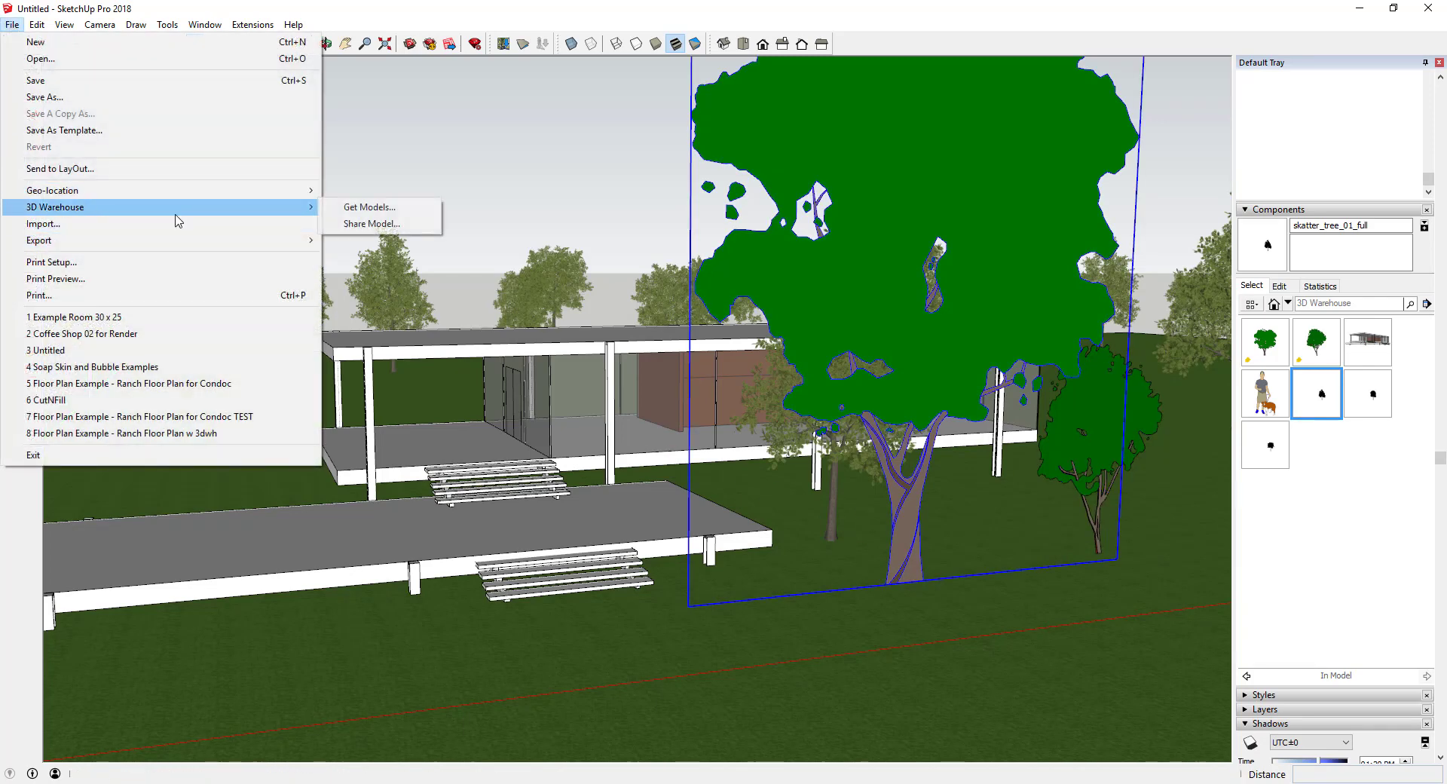
pyautogui.click(377, 209)
pyautogui.scroll(-8, 746, 527)
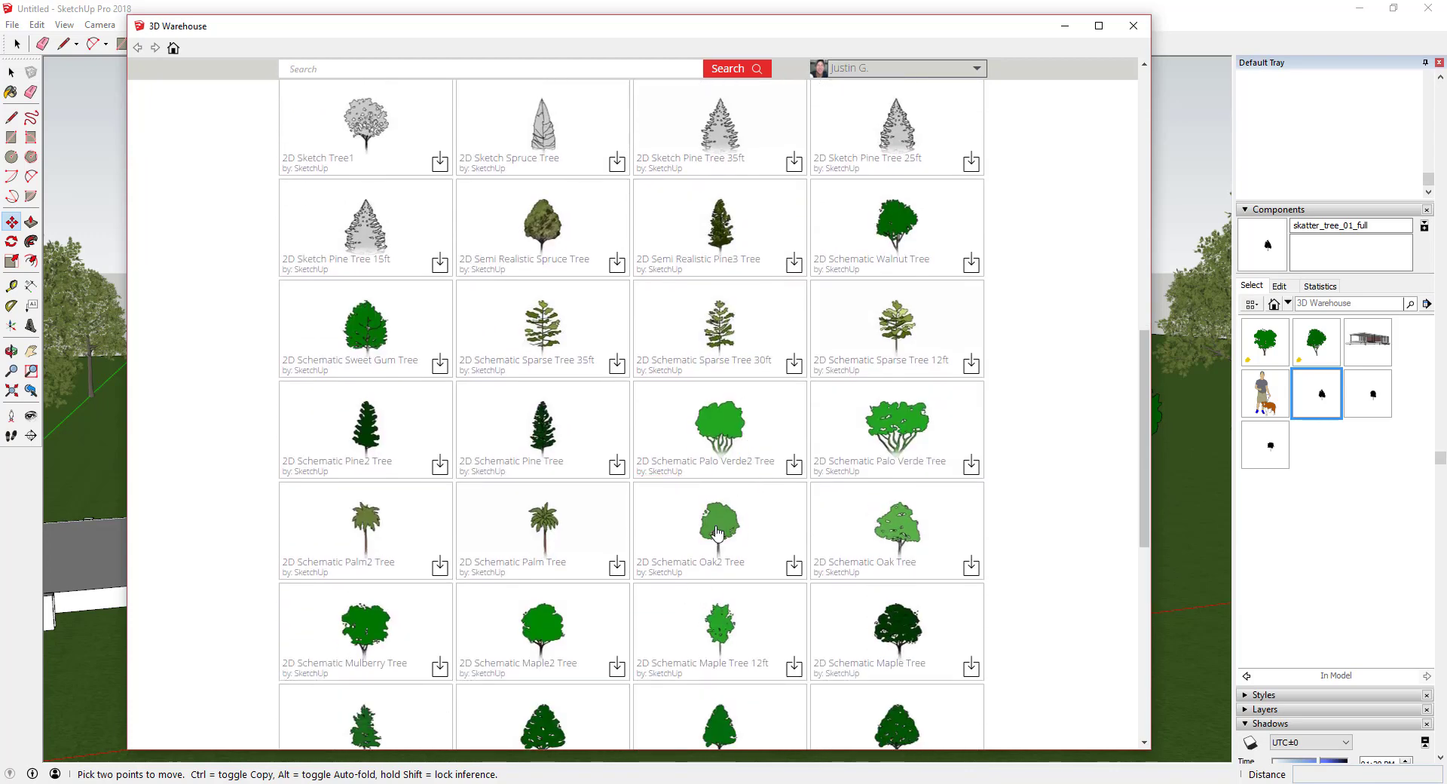
pyautogui.click(717, 528)
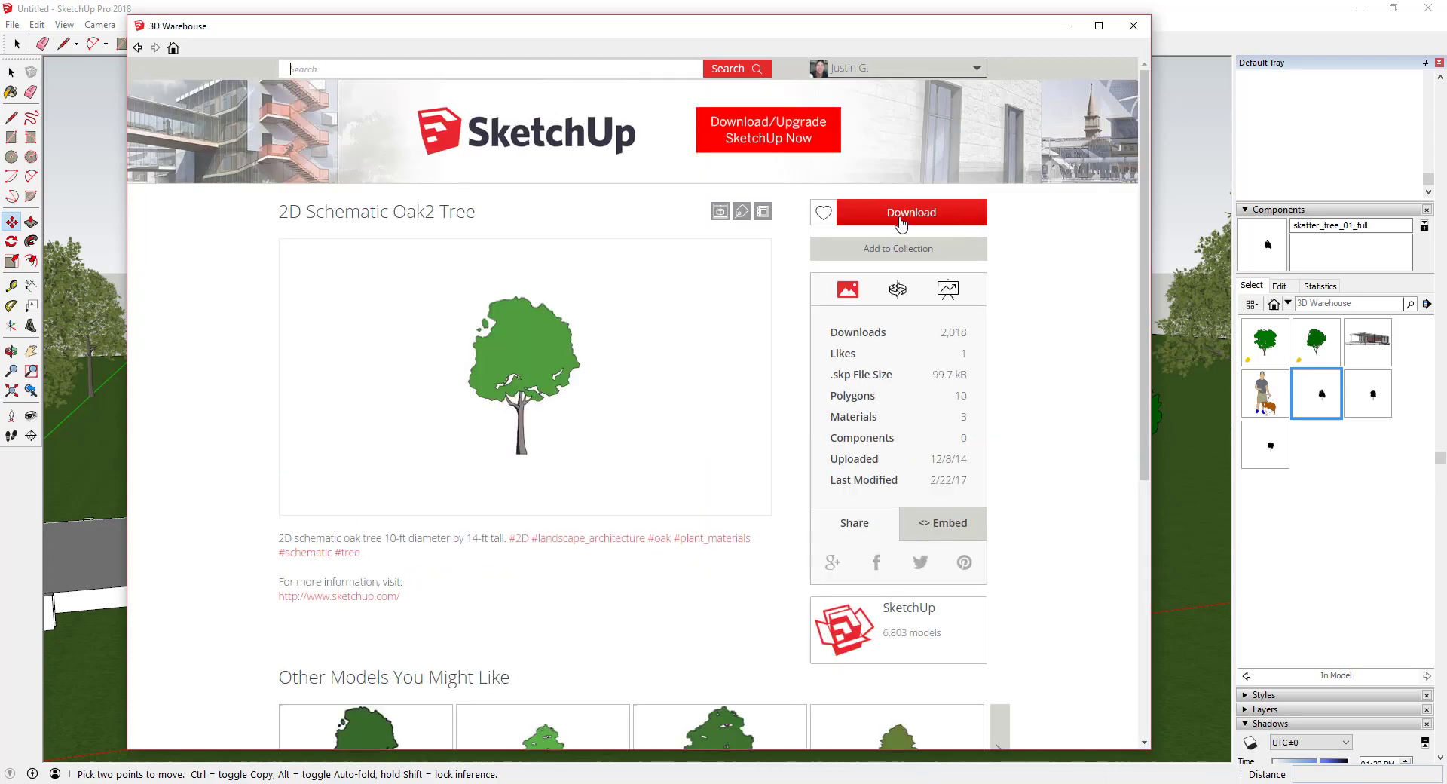
pyautogui.click(894, 221)
pyautogui.click(595, 423)
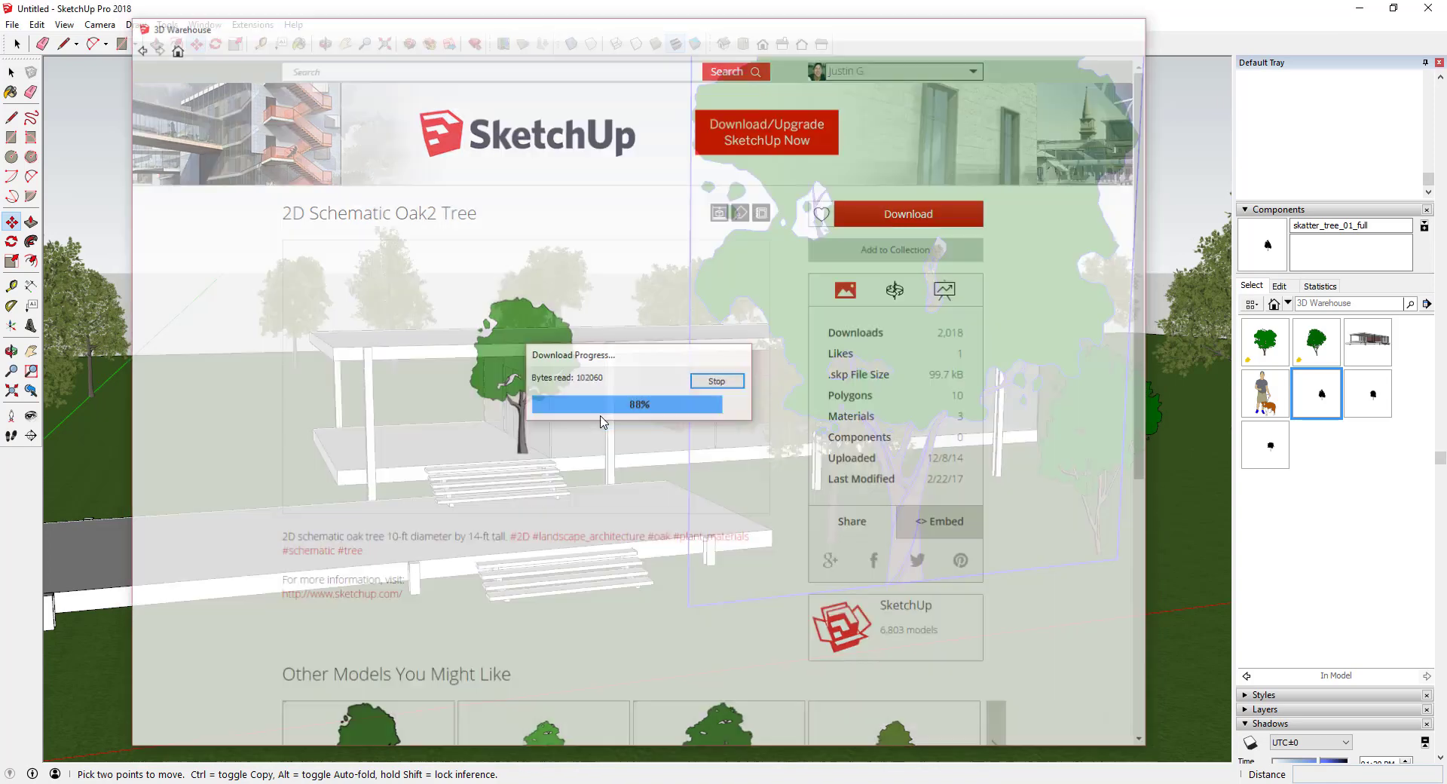
pyautogui.click(1095, 555)
pyautogui.scroll(-6, 565, 469)
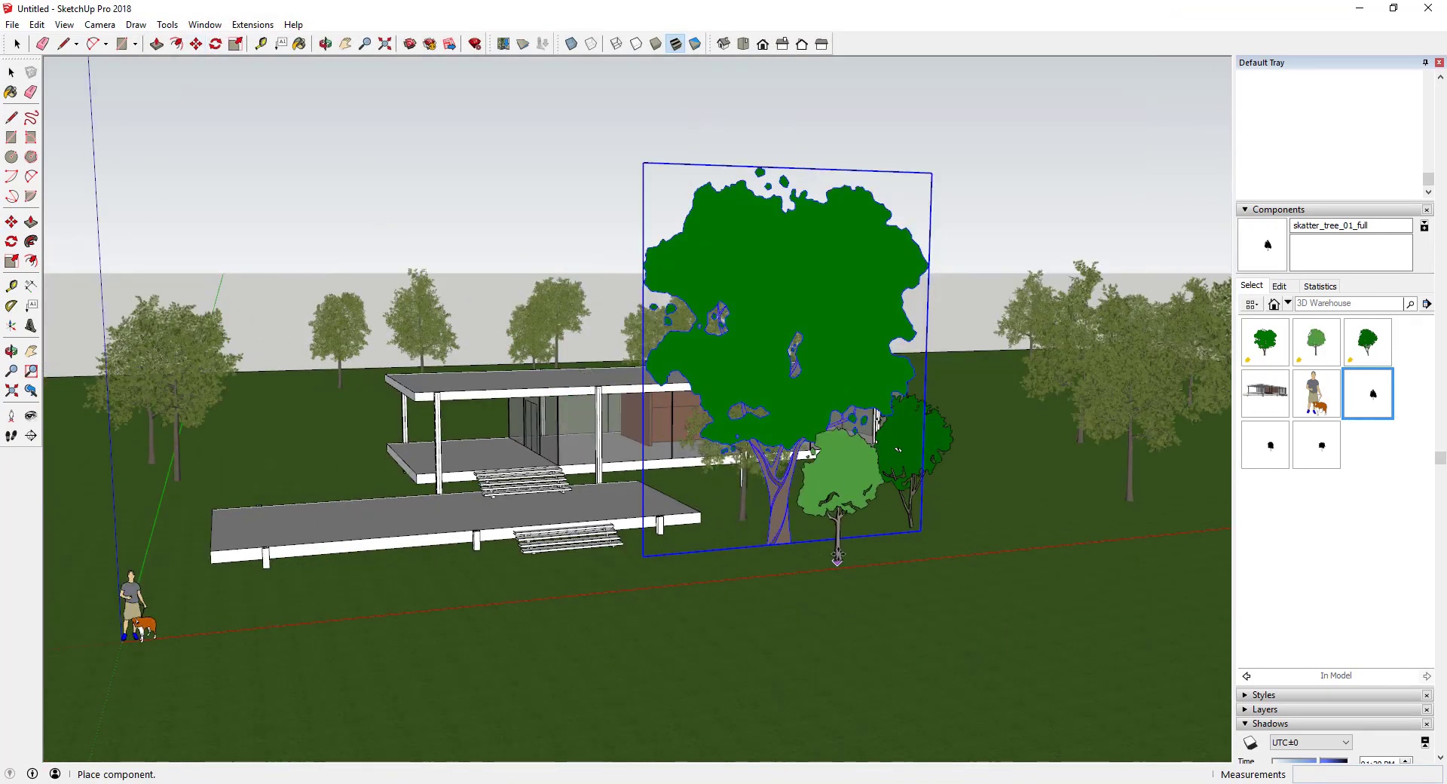
# Drop the Oak2 tree right of the other trees and open the Mulberry tree component for editing
pyautogui.click(996, 527)
pyautogui.click(862, 373)
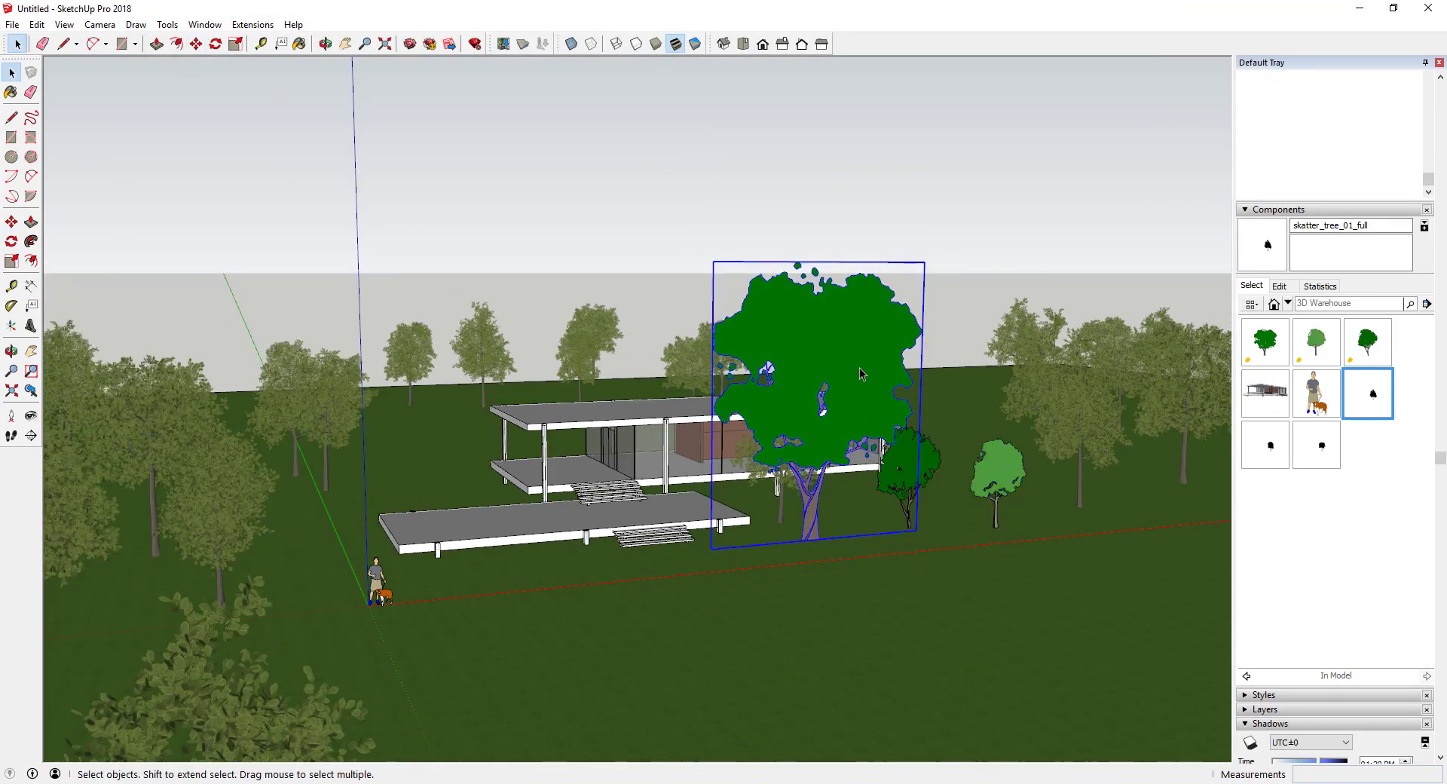
pyautogui.doubleClick(858, 381)
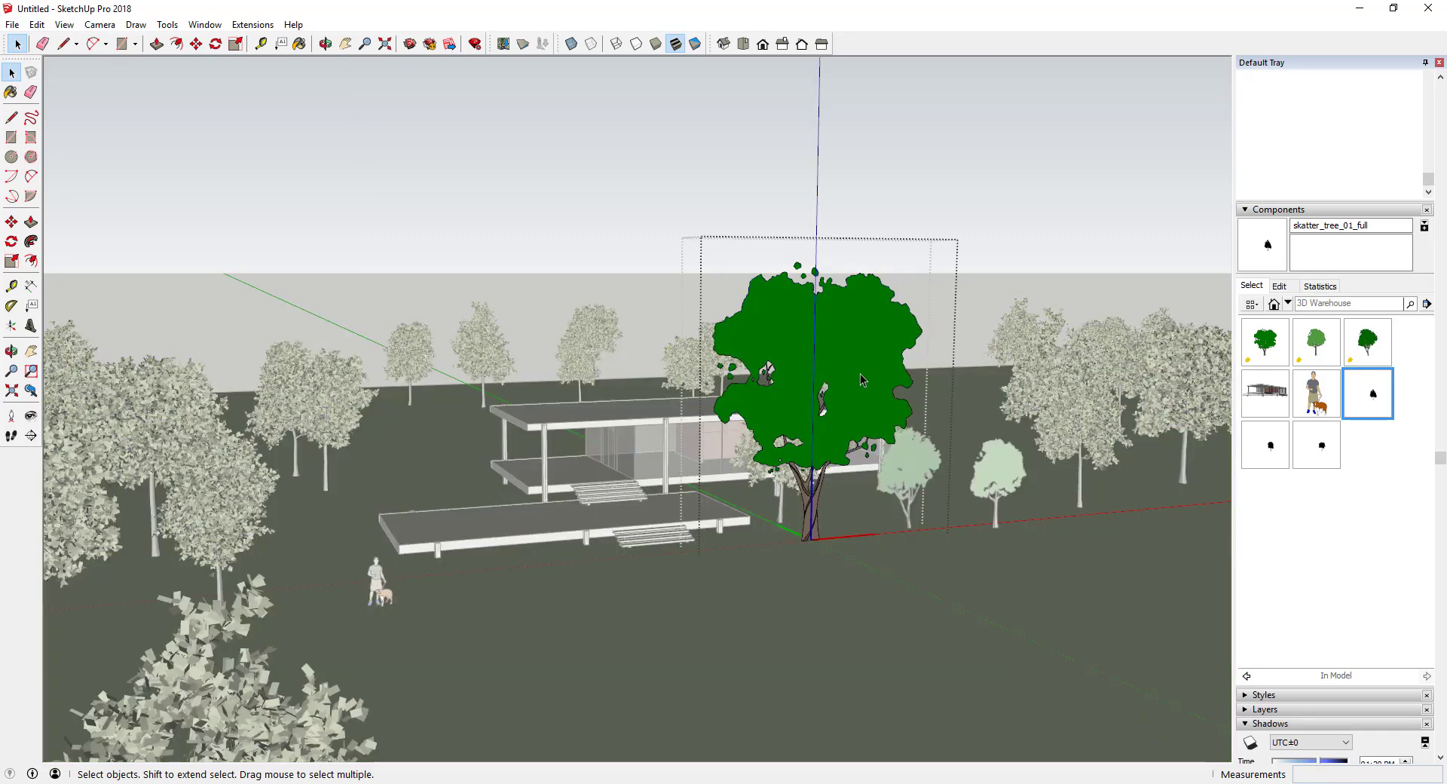
pyautogui.click(859, 373)
pyautogui.press('s')
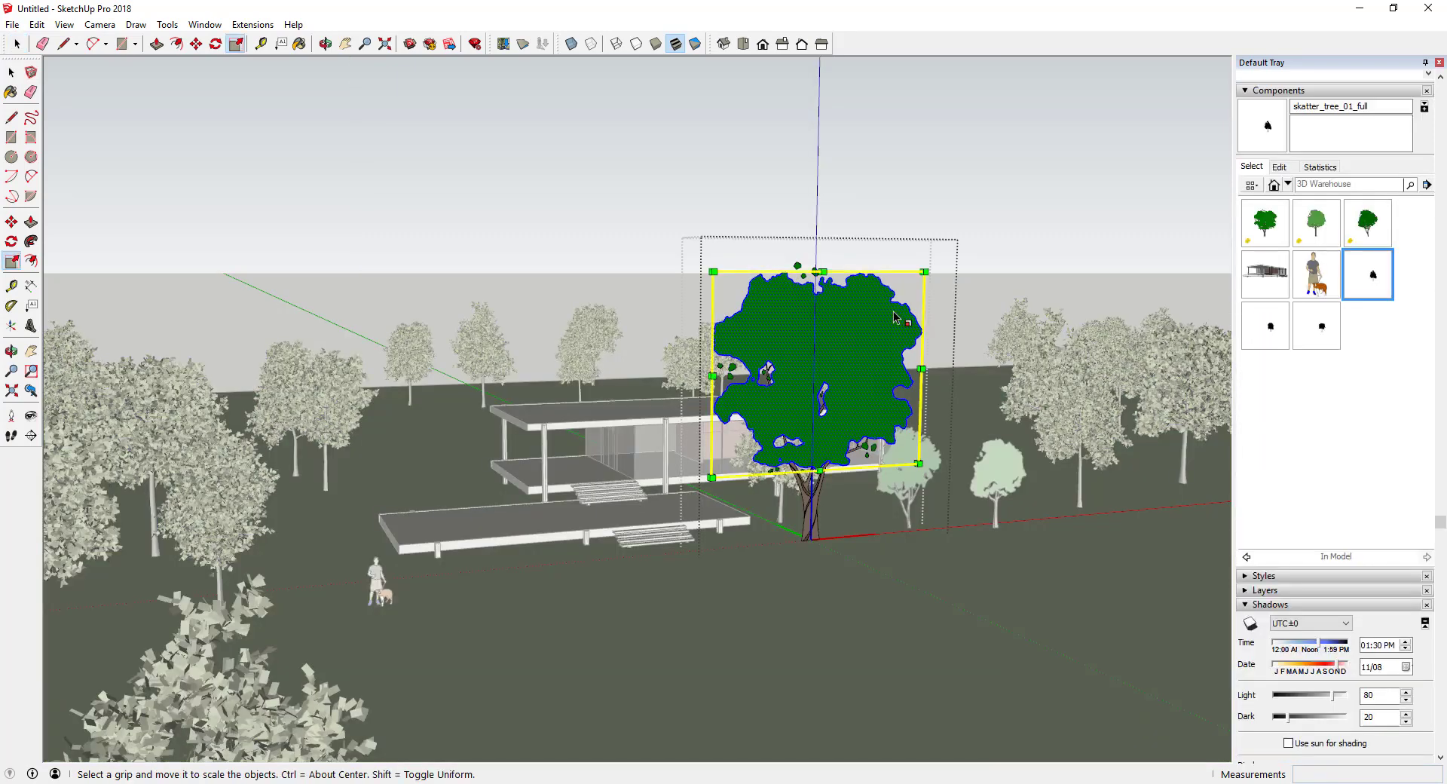
pyautogui.press('space')
# Scale all the Mulberry tree's geometry to about half size and close the component
pyautogui.hotkey('ctrl', 'a')
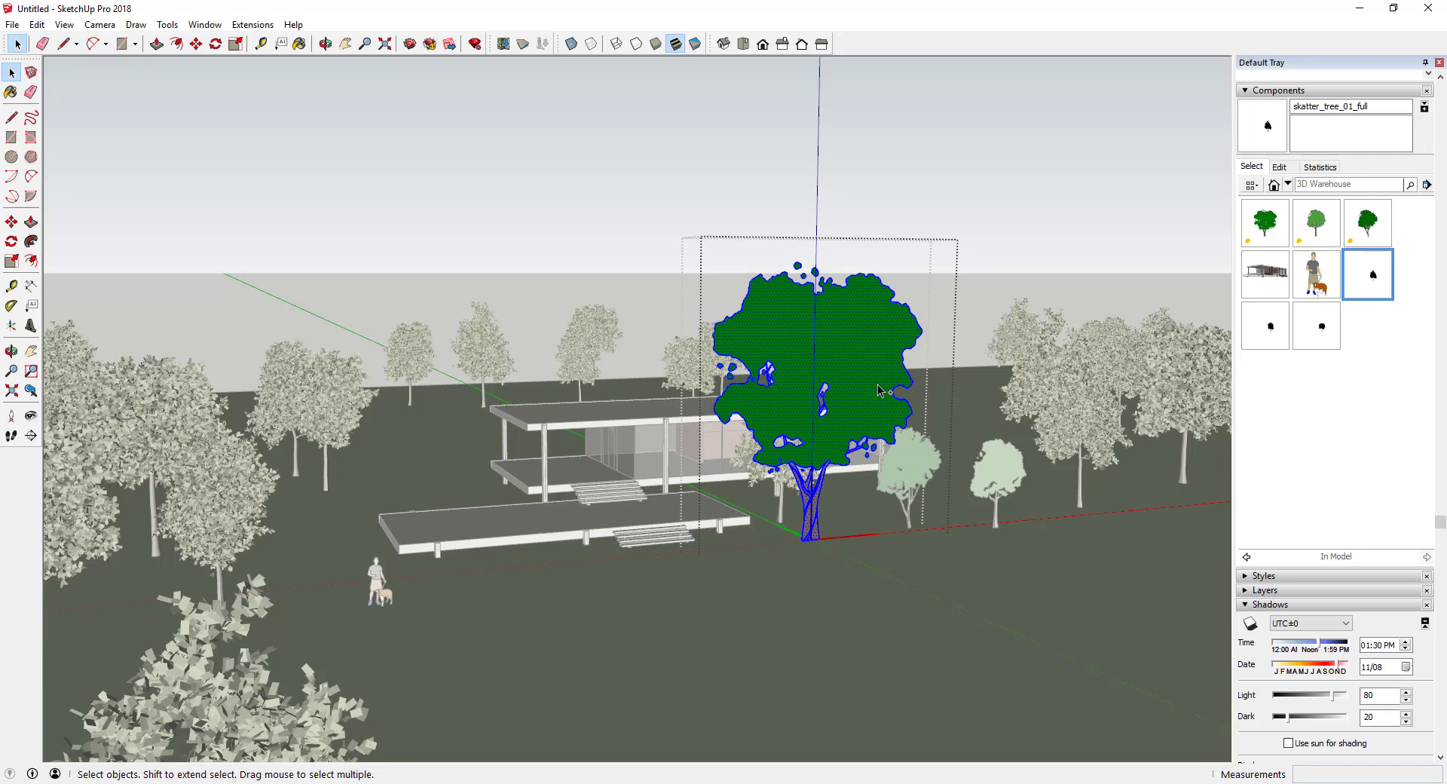
pyautogui.press('s')
pyautogui.moveTo(924, 258); pyautogui.dragTo(801, 430)
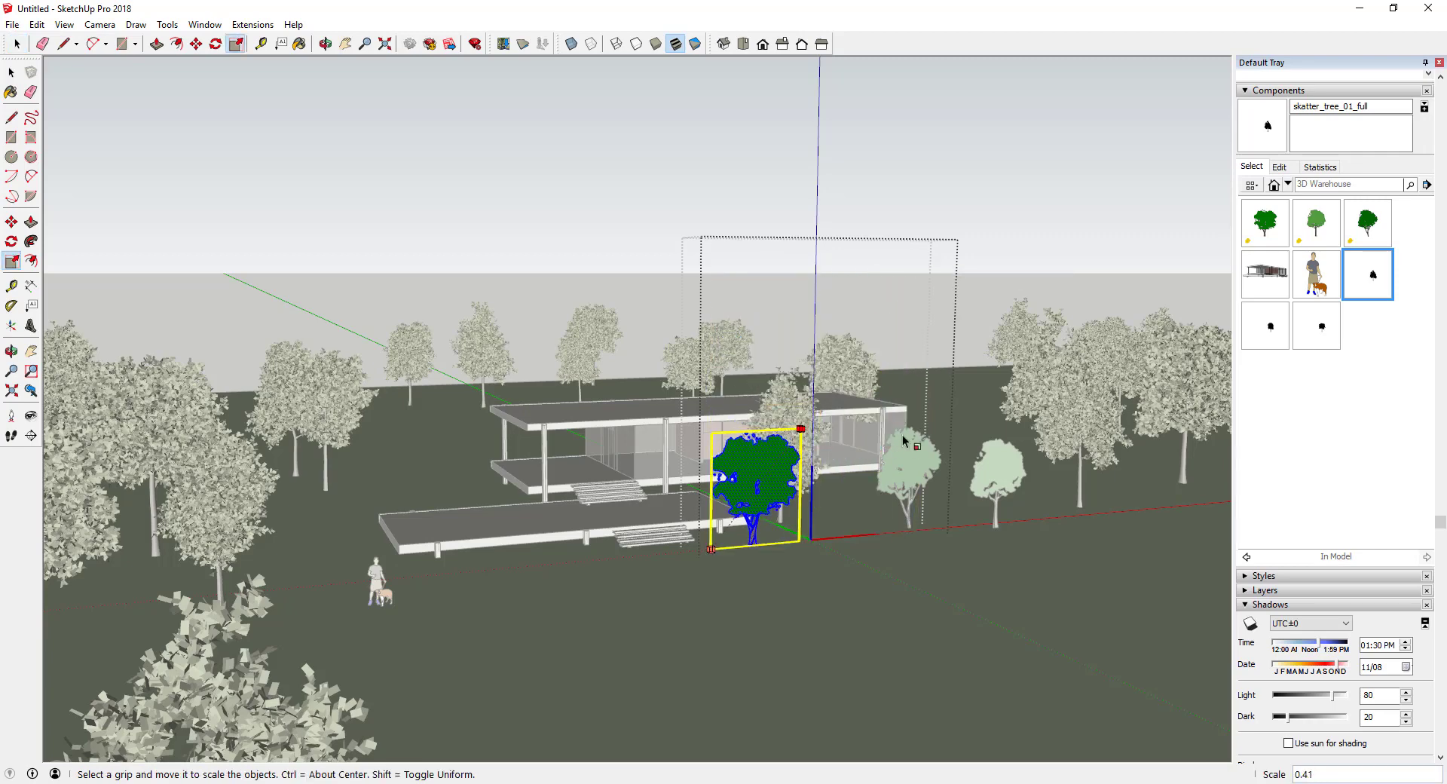
pyautogui.press('space')
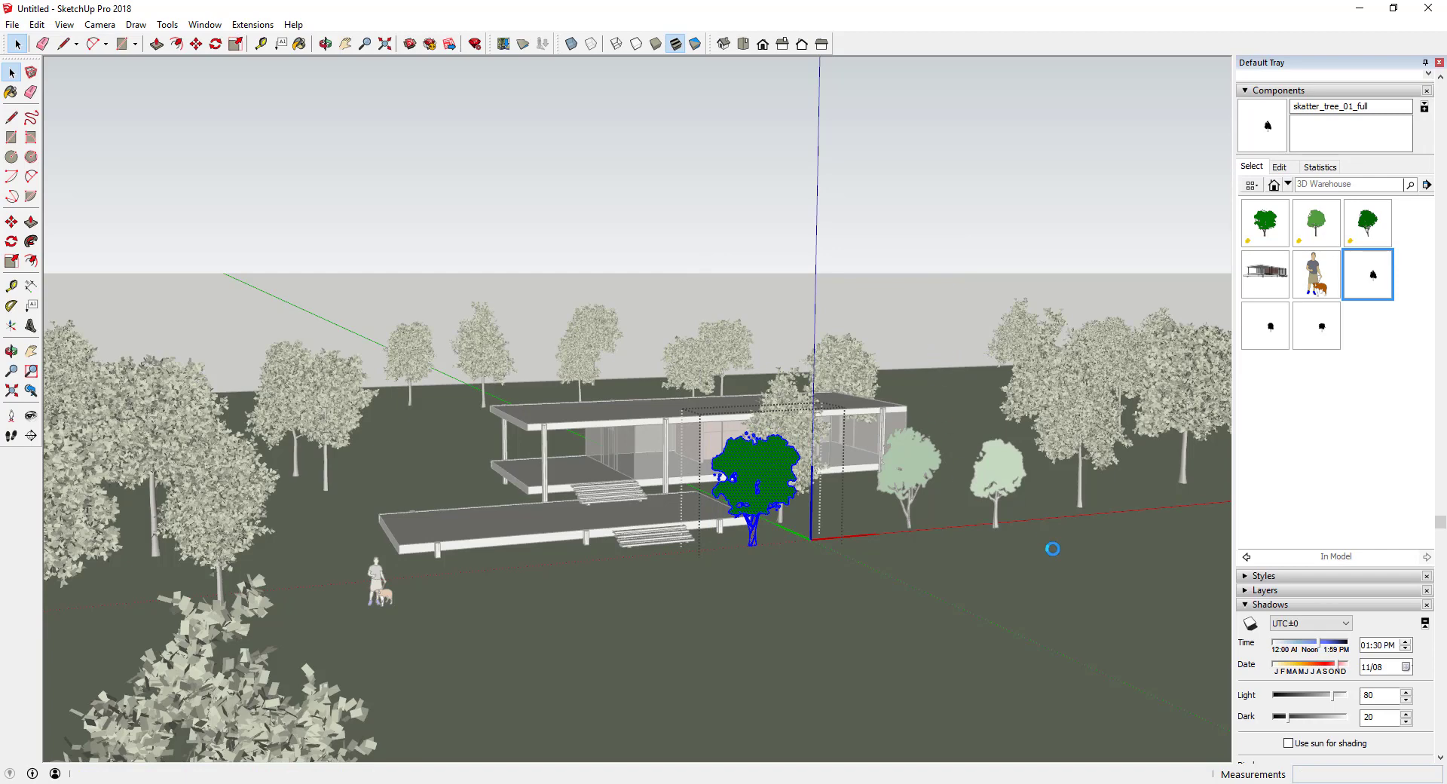
pyautogui.click(901, 540)
pyautogui.moveTo(781, 487); pyautogui.dragTo(1206, 354, button='middle')
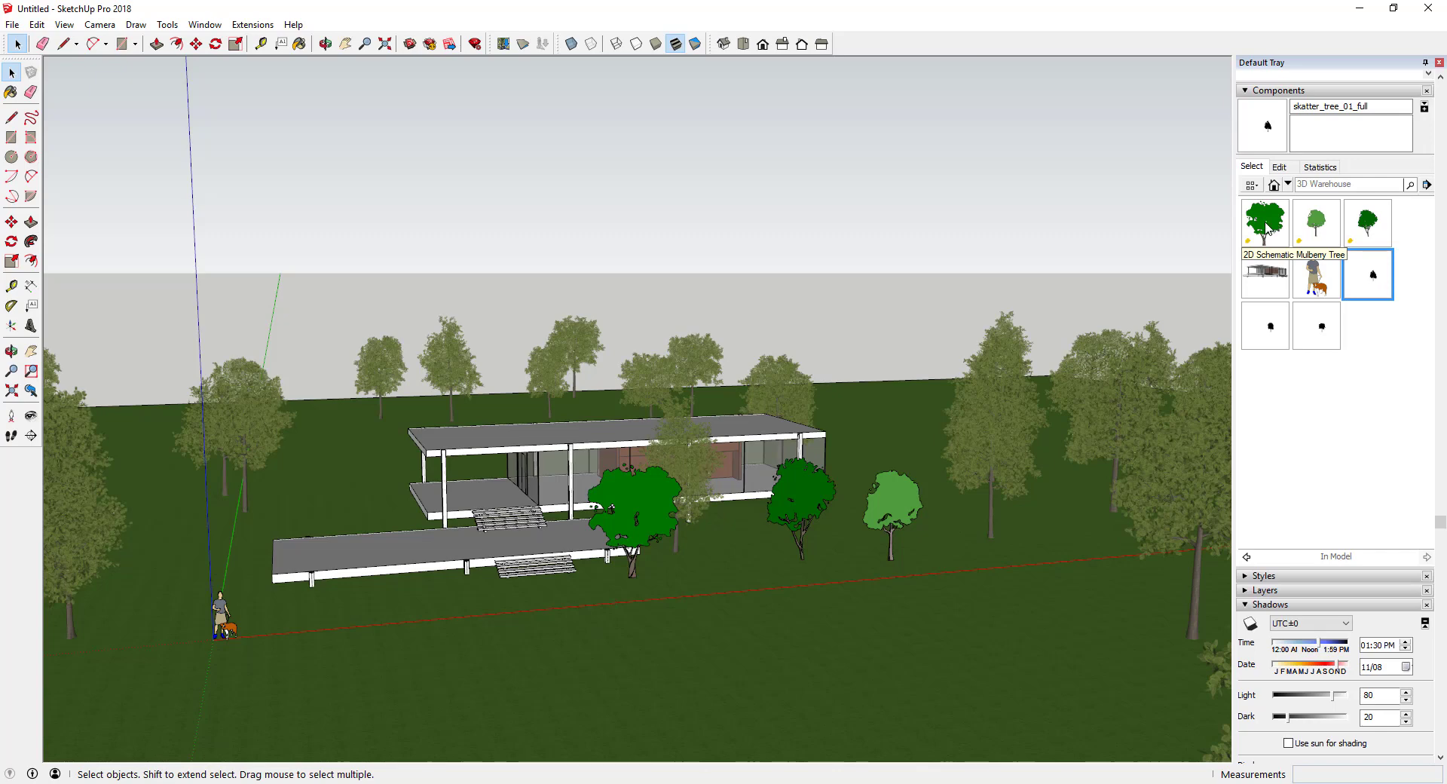
pyautogui.moveTo(1018, 362); pyautogui.dragTo(1024, 363, button='middle')
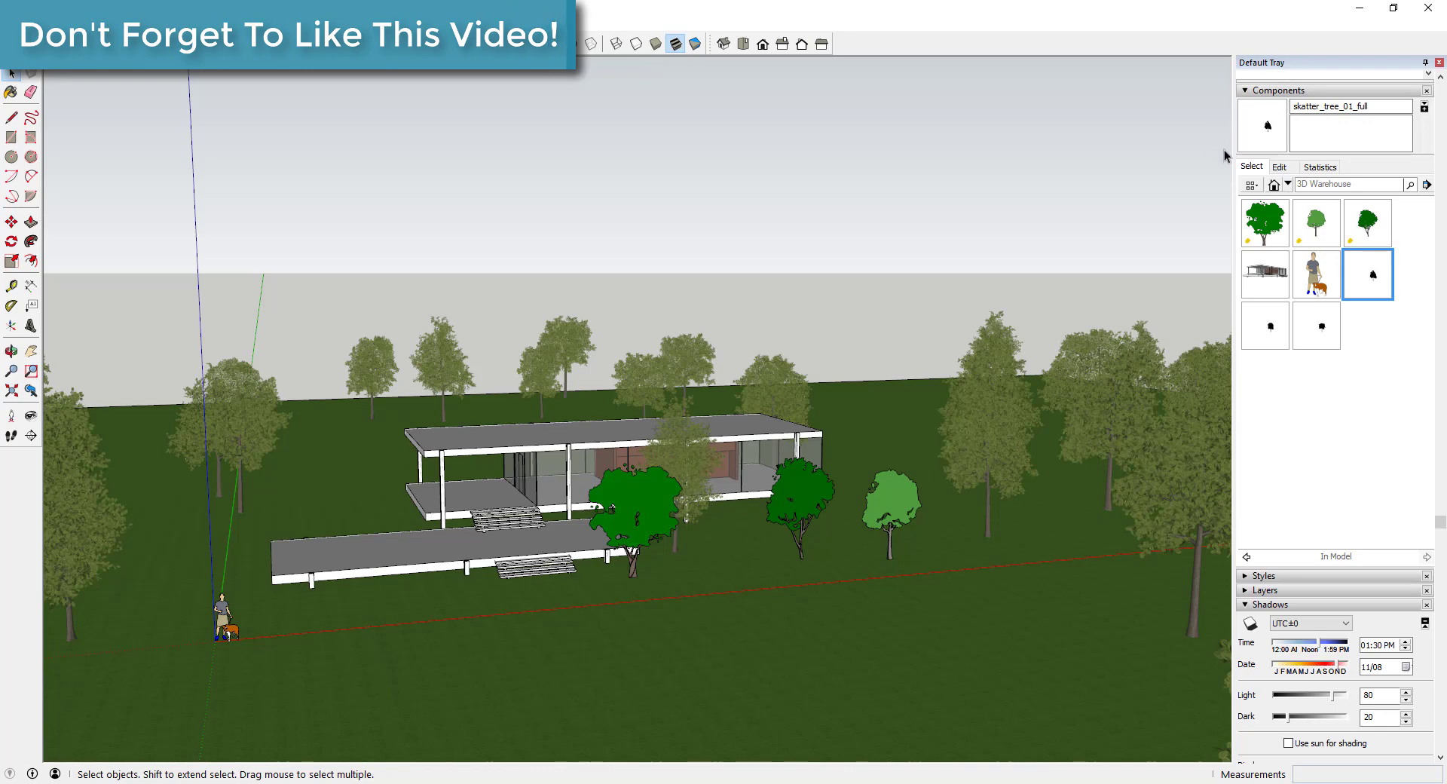
pyautogui.click(1289, 184)
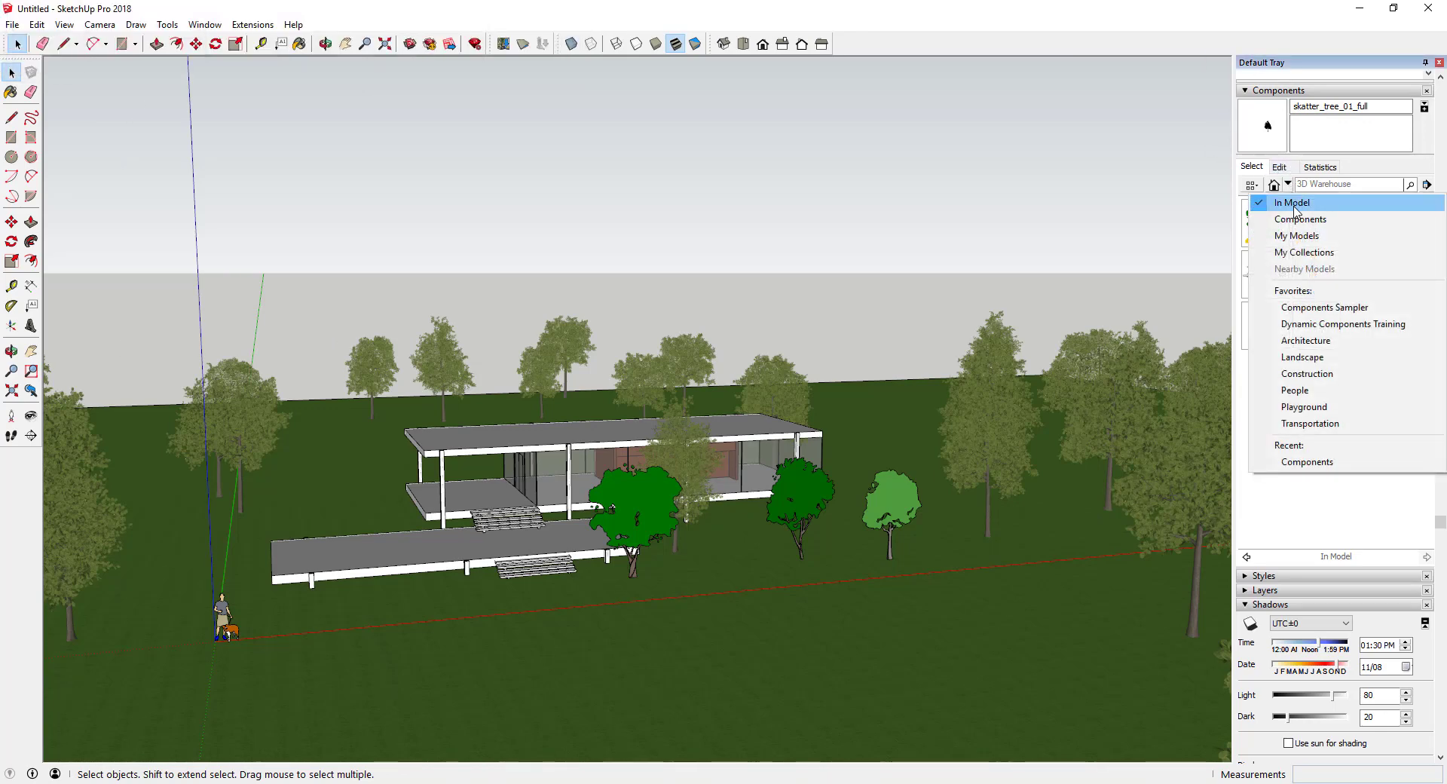
# Explode the Skatter tree group into separate trees
pyautogui.click(1293, 202)
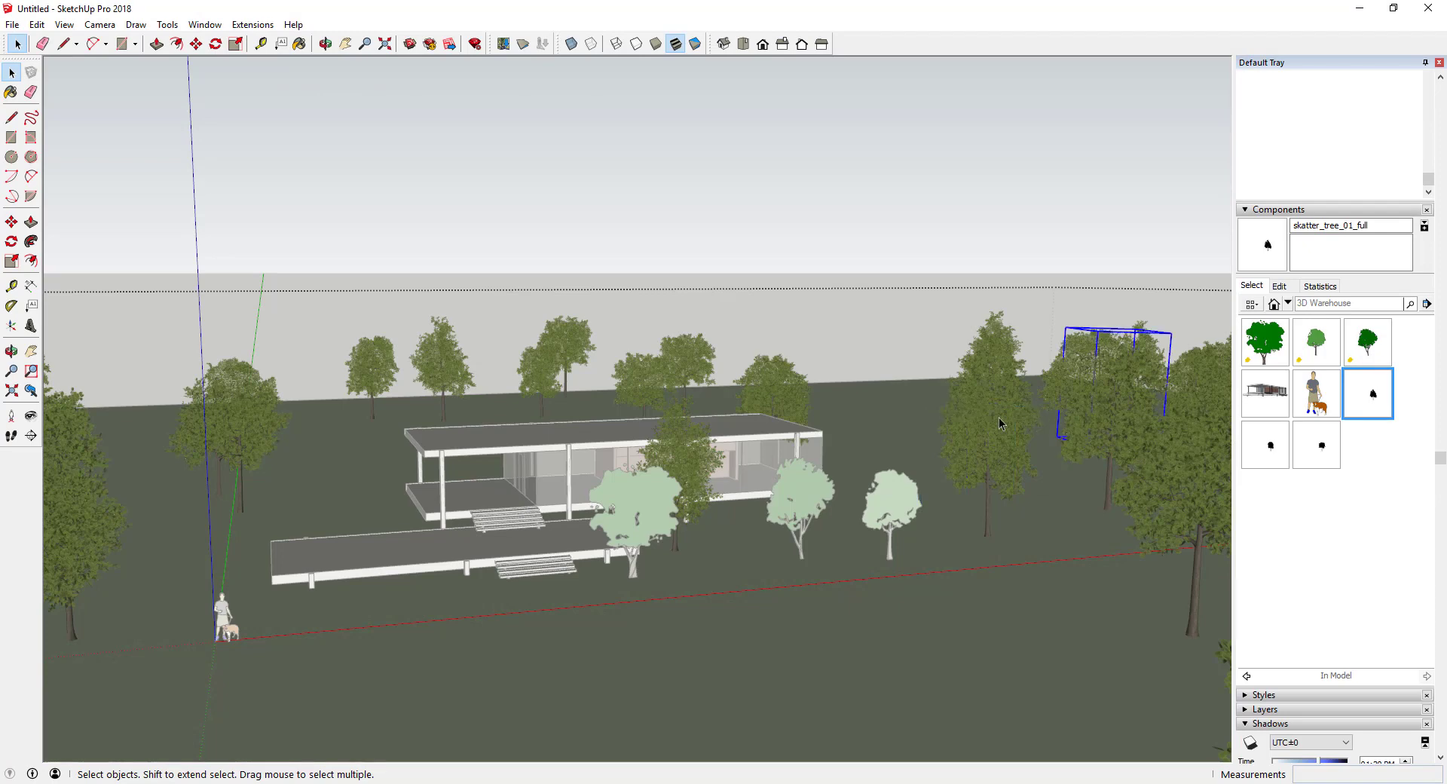
pyautogui.click(1003, 439)
pyautogui.rightClick(1012, 438)
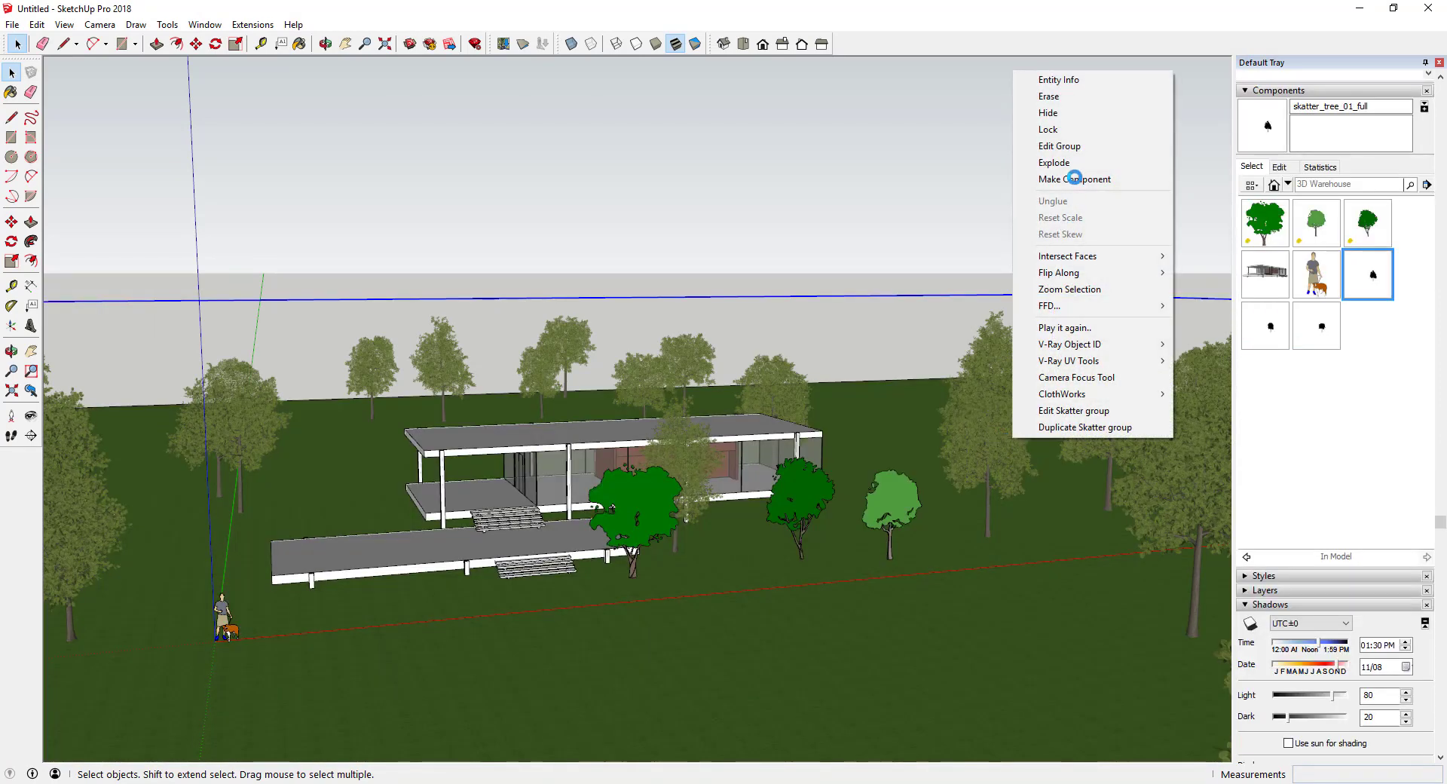
pyautogui.click(1050, 163)
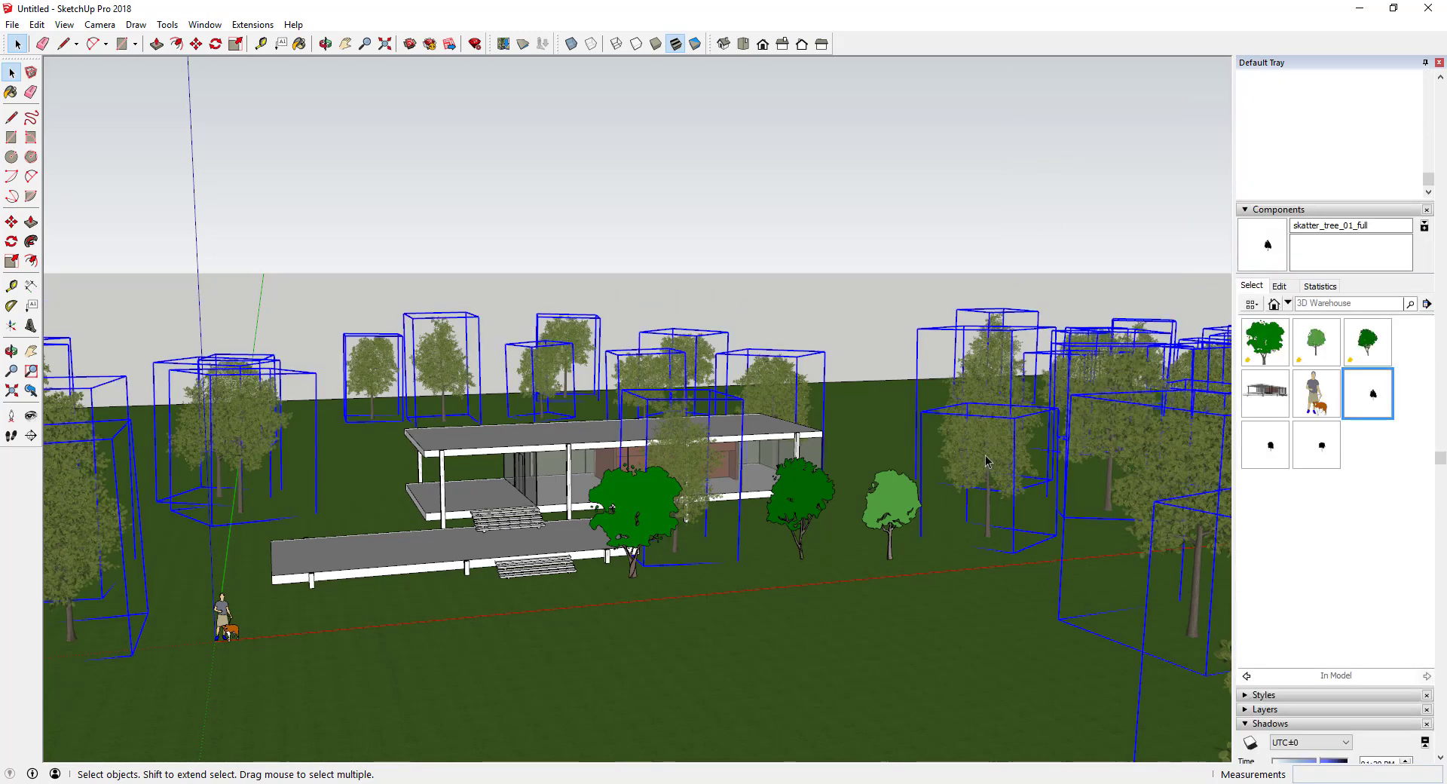
# Select individual trees to confirm each is now a separate component
pyautogui.click(911, 301)
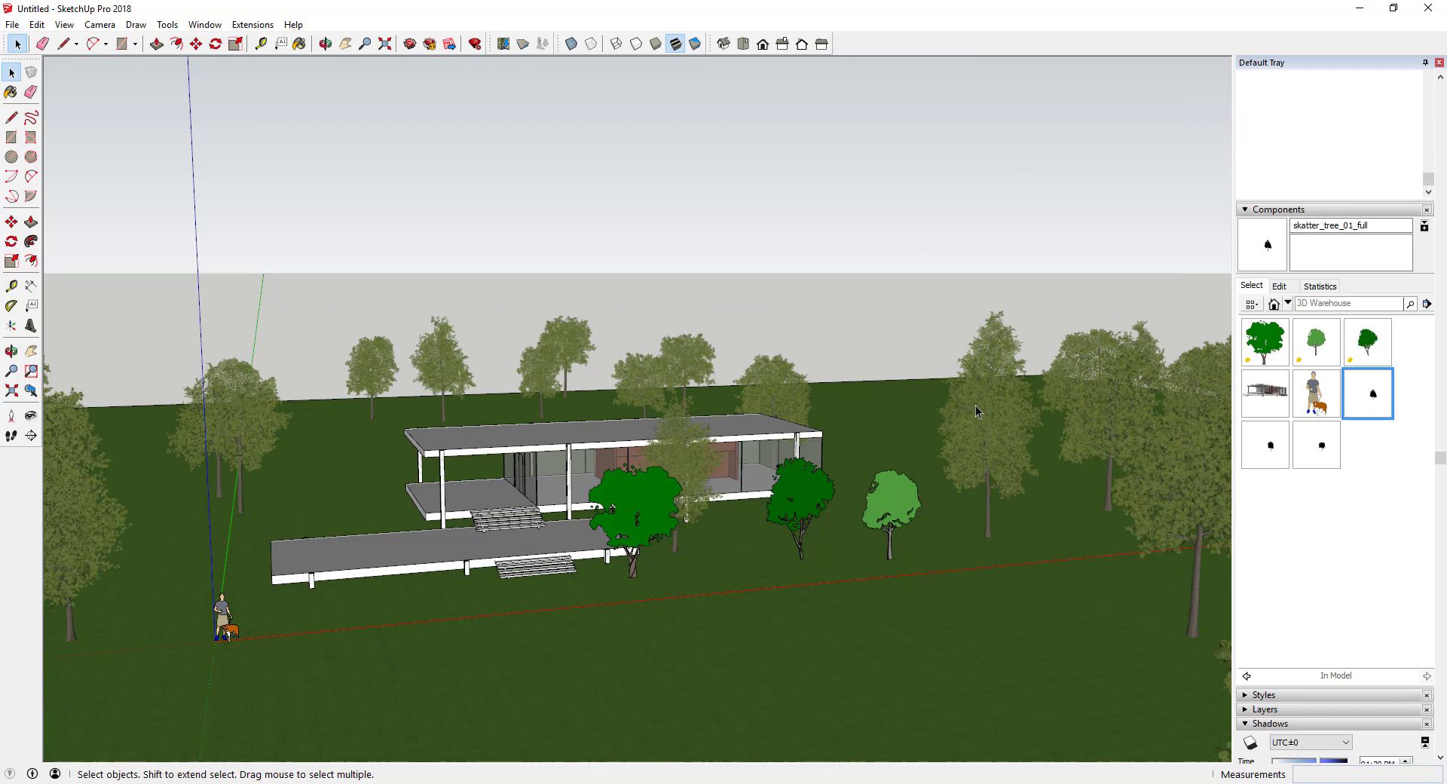
pyautogui.click(1004, 341)
pyautogui.click(1093, 365)
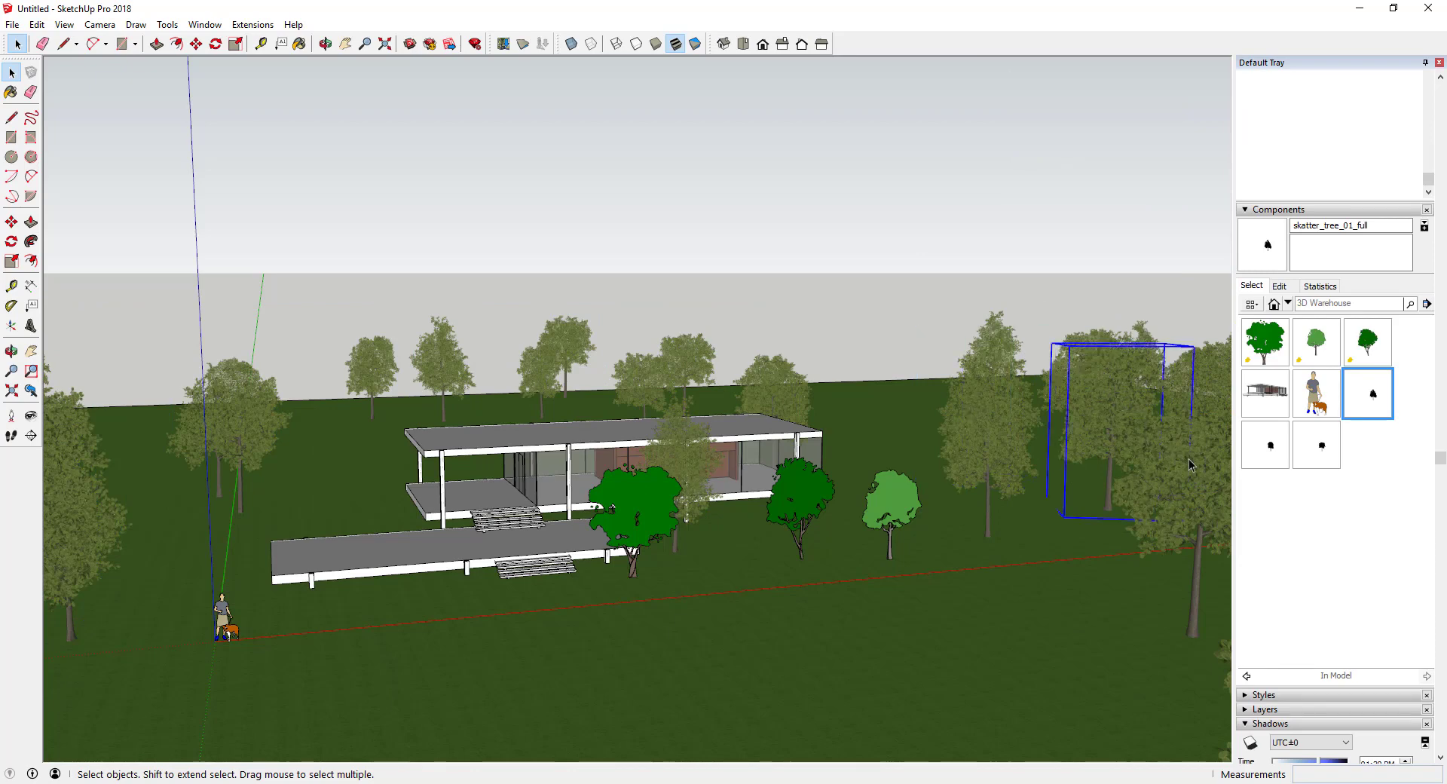
# Replace every skatter_tree_01_full instance with the 2D Schematic Walnut Tree component
pyautogui.rightClick(1376, 397)
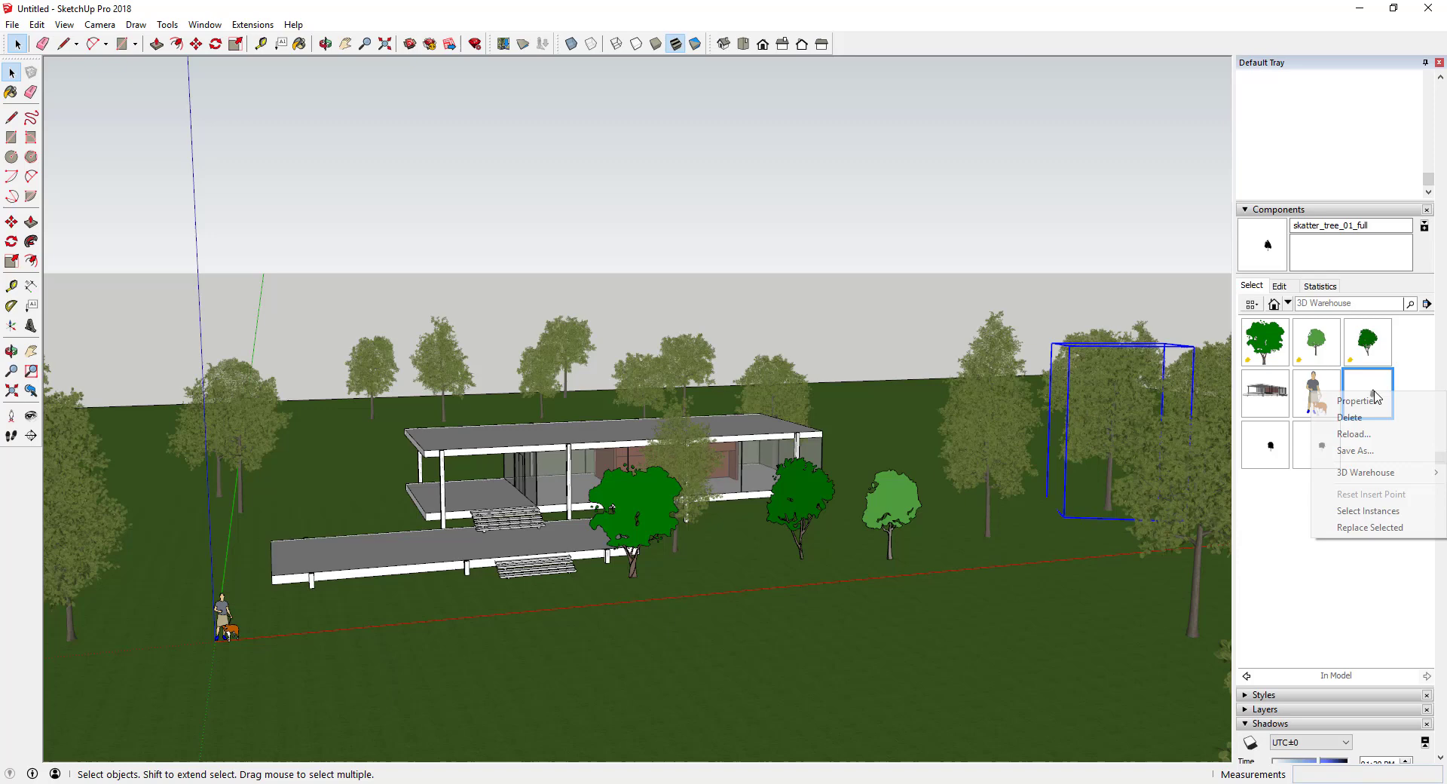
pyautogui.click(1365, 511)
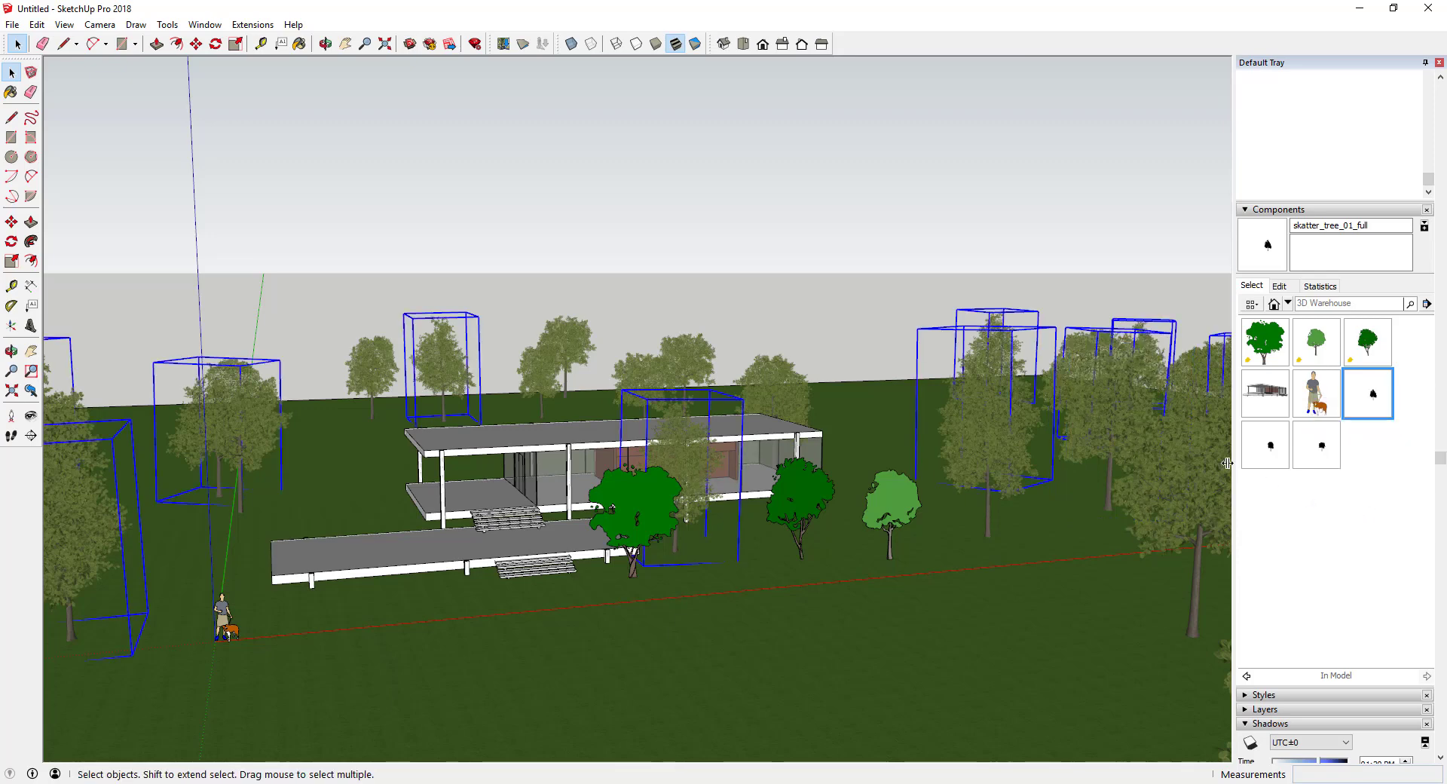
pyautogui.scroll(-5, 720, 422)
pyautogui.moveTo(720, 423); pyautogui.dragTo(824, 394, button='middle')
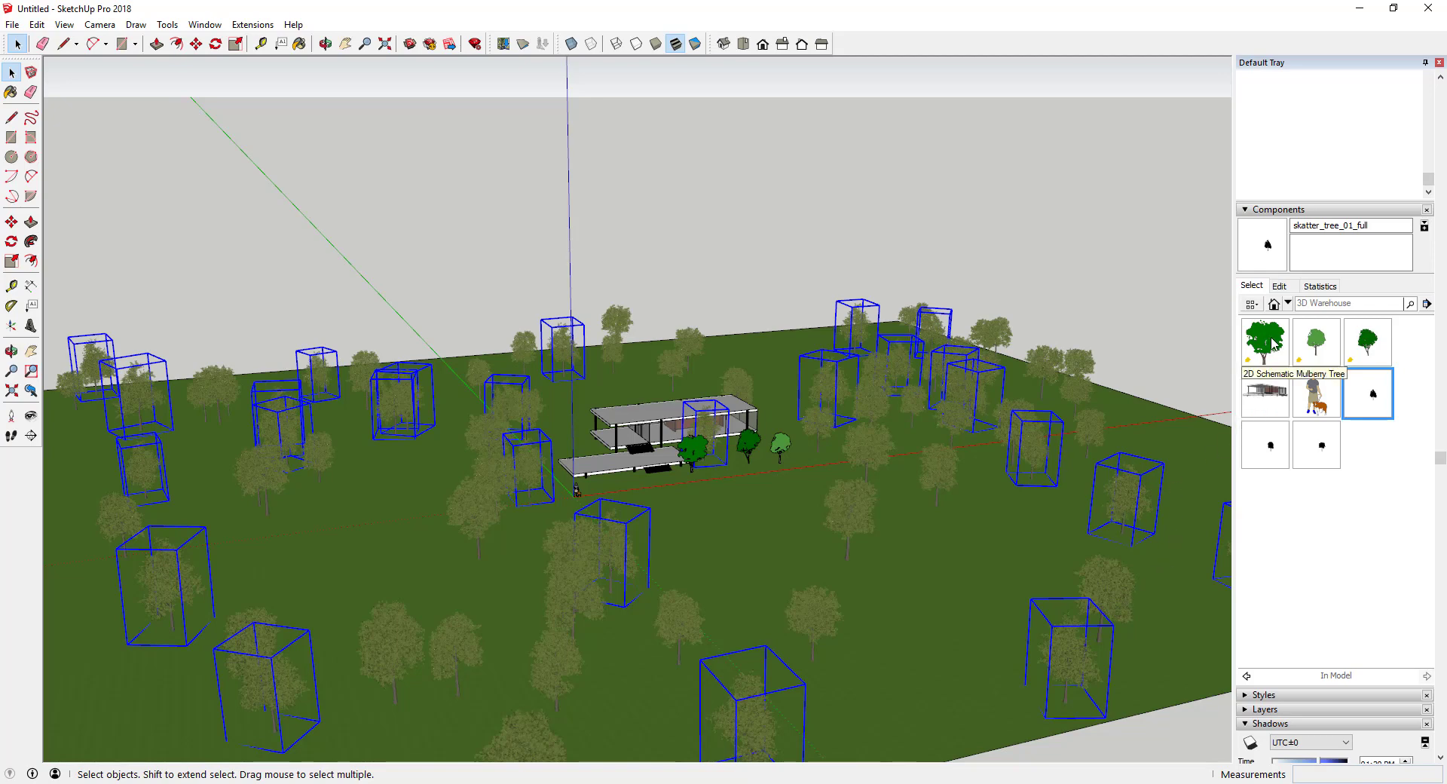
pyautogui.rightClick(1373, 349)
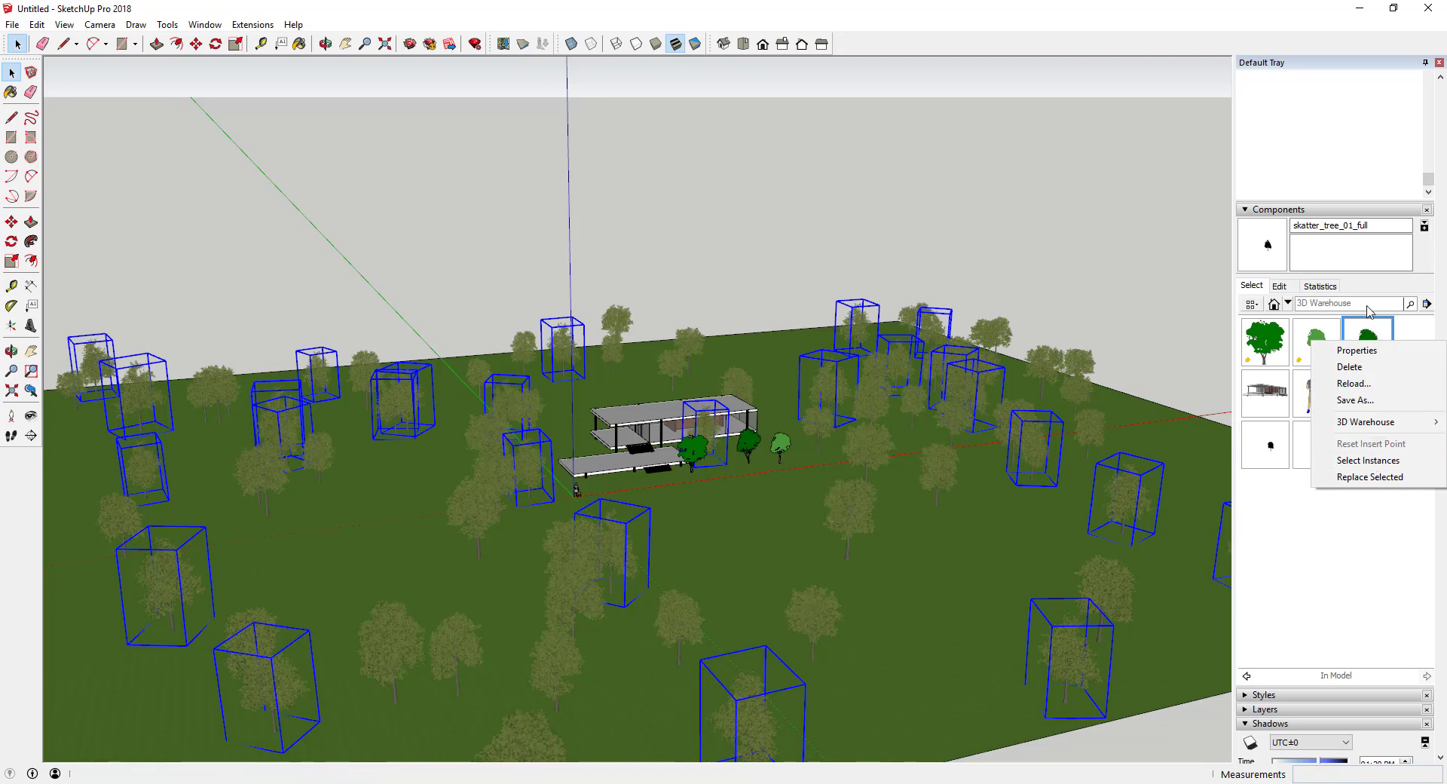
pyautogui.click(1371, 477)
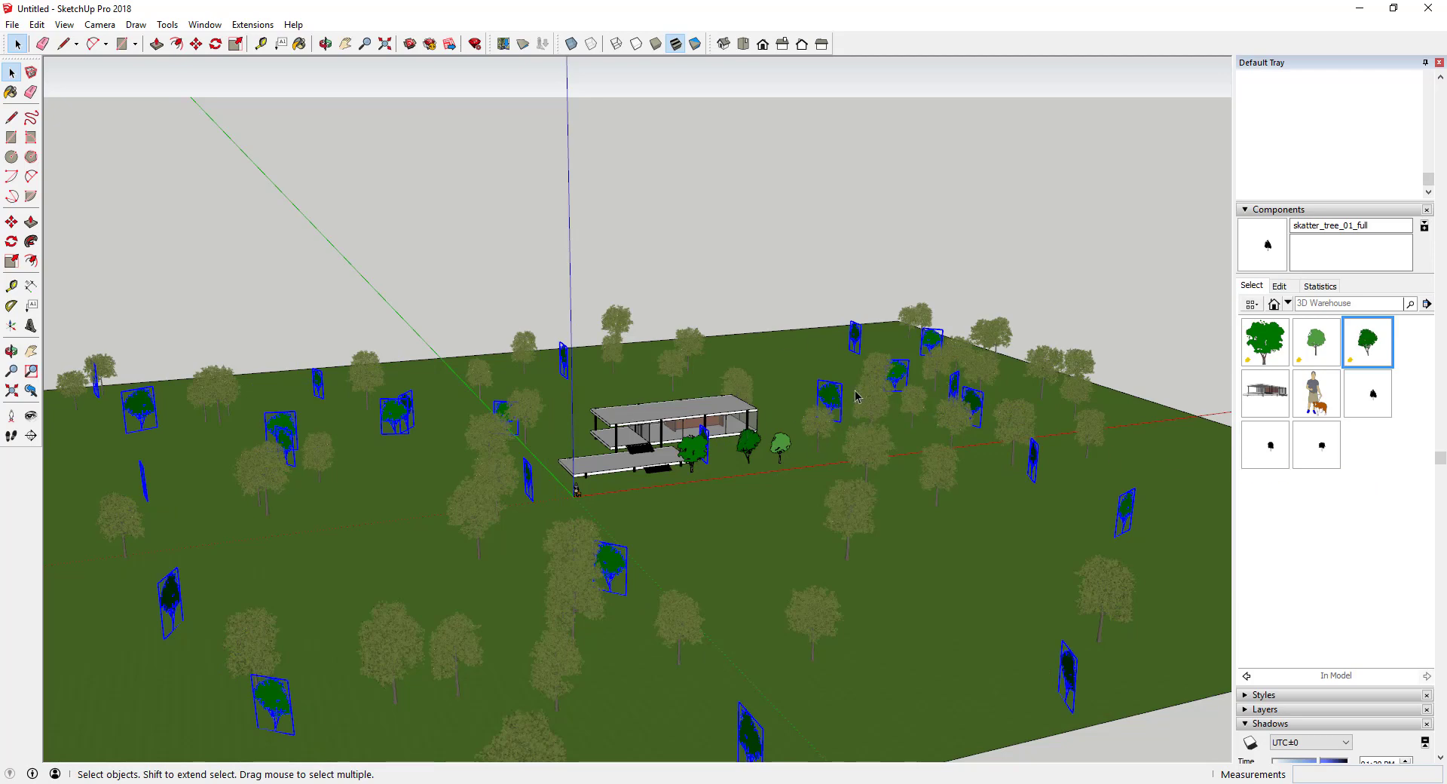
pyautogui.scroll(5, 818, 416)
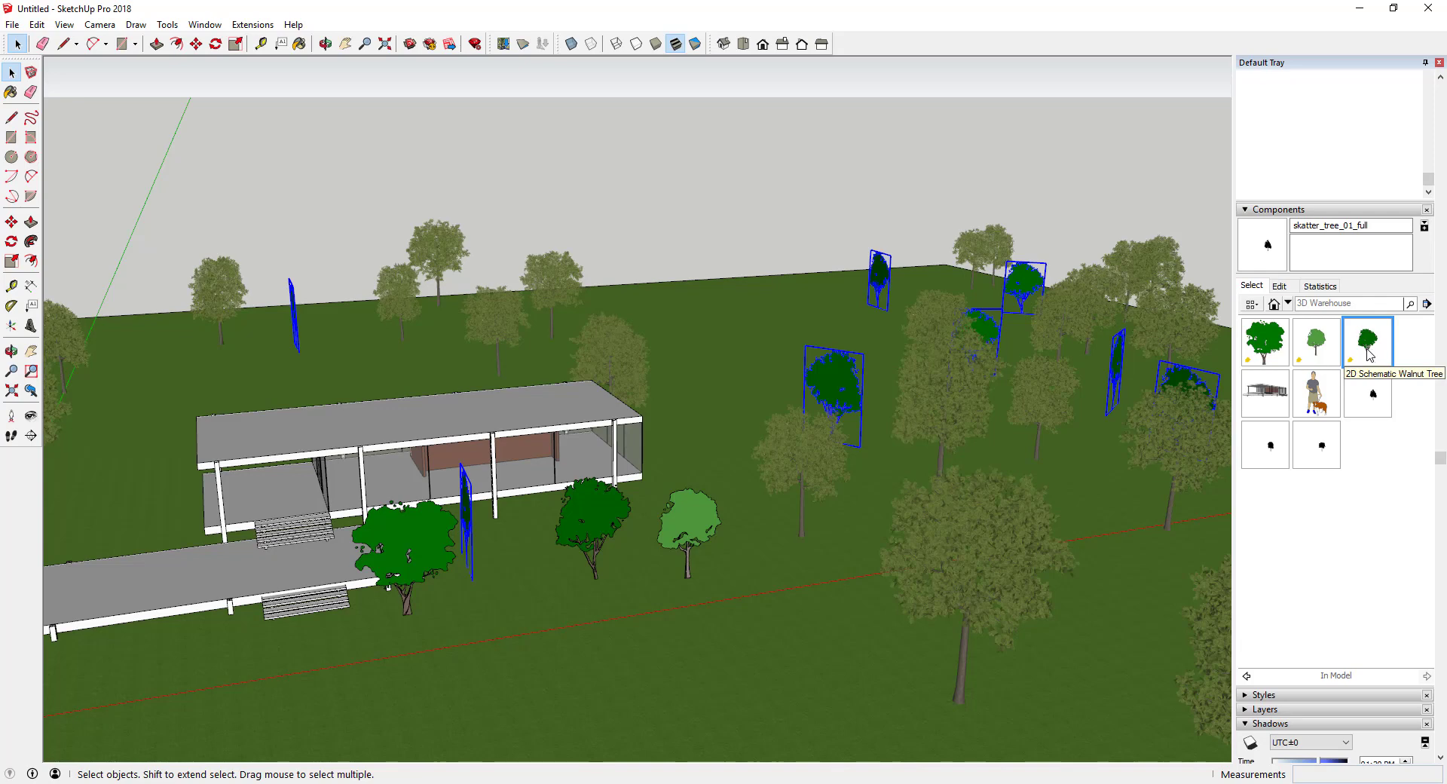
# Replace all skatter_tree_02_full instances with the 2D Schematic Oak2 Tree
pyautogui.rightClick(1270, 450)
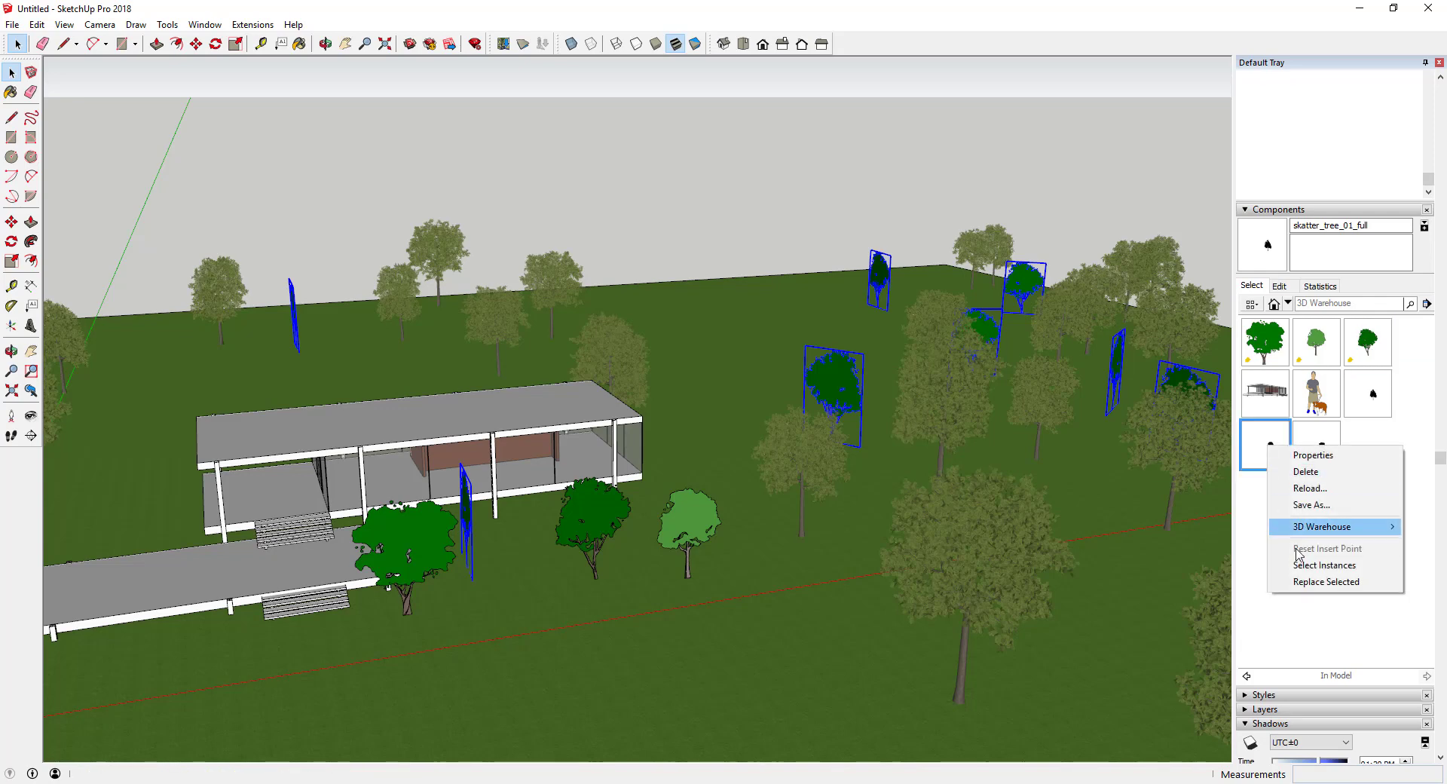
pyautogui.click(1316, 565)
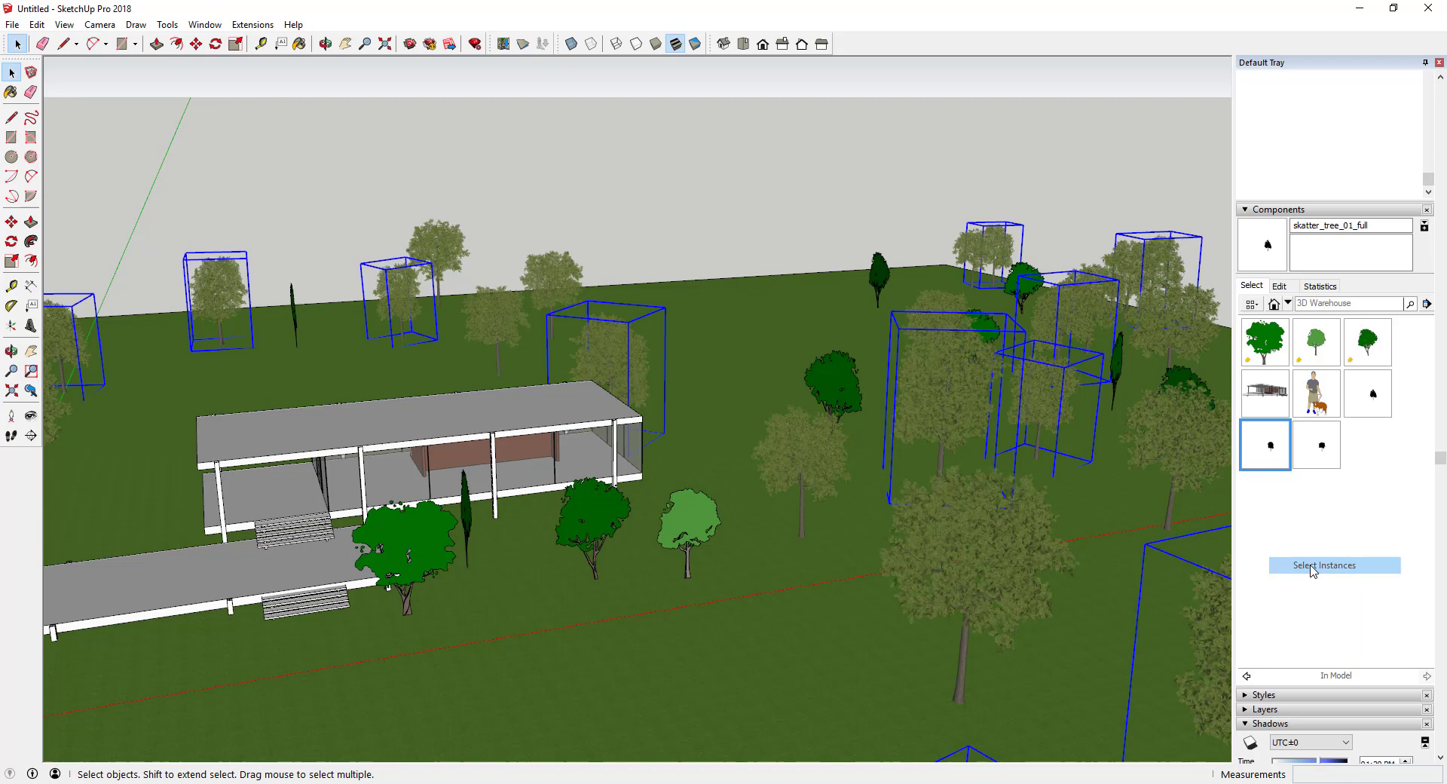
pyautogui.rightClick(1319, 345)
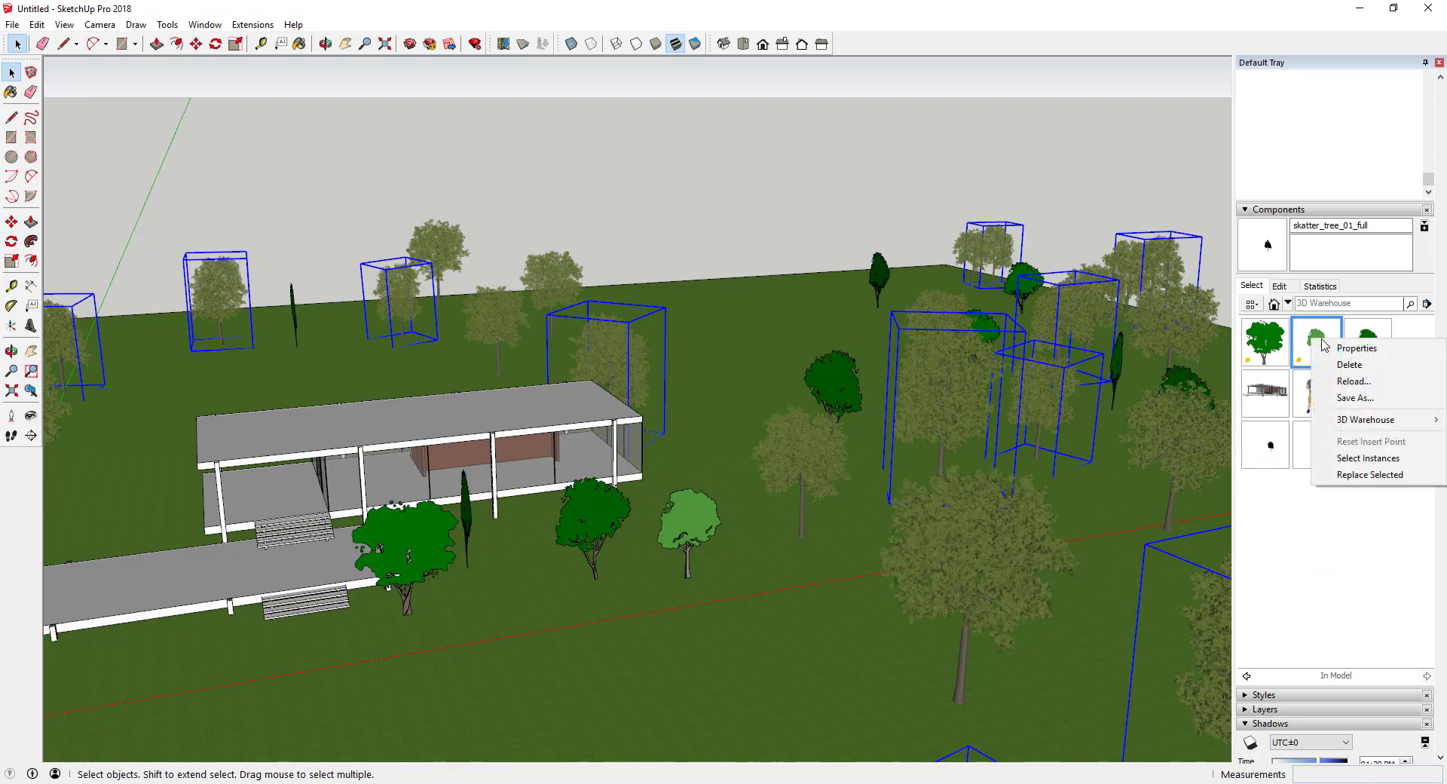
pyautogui.click(1370, 475)
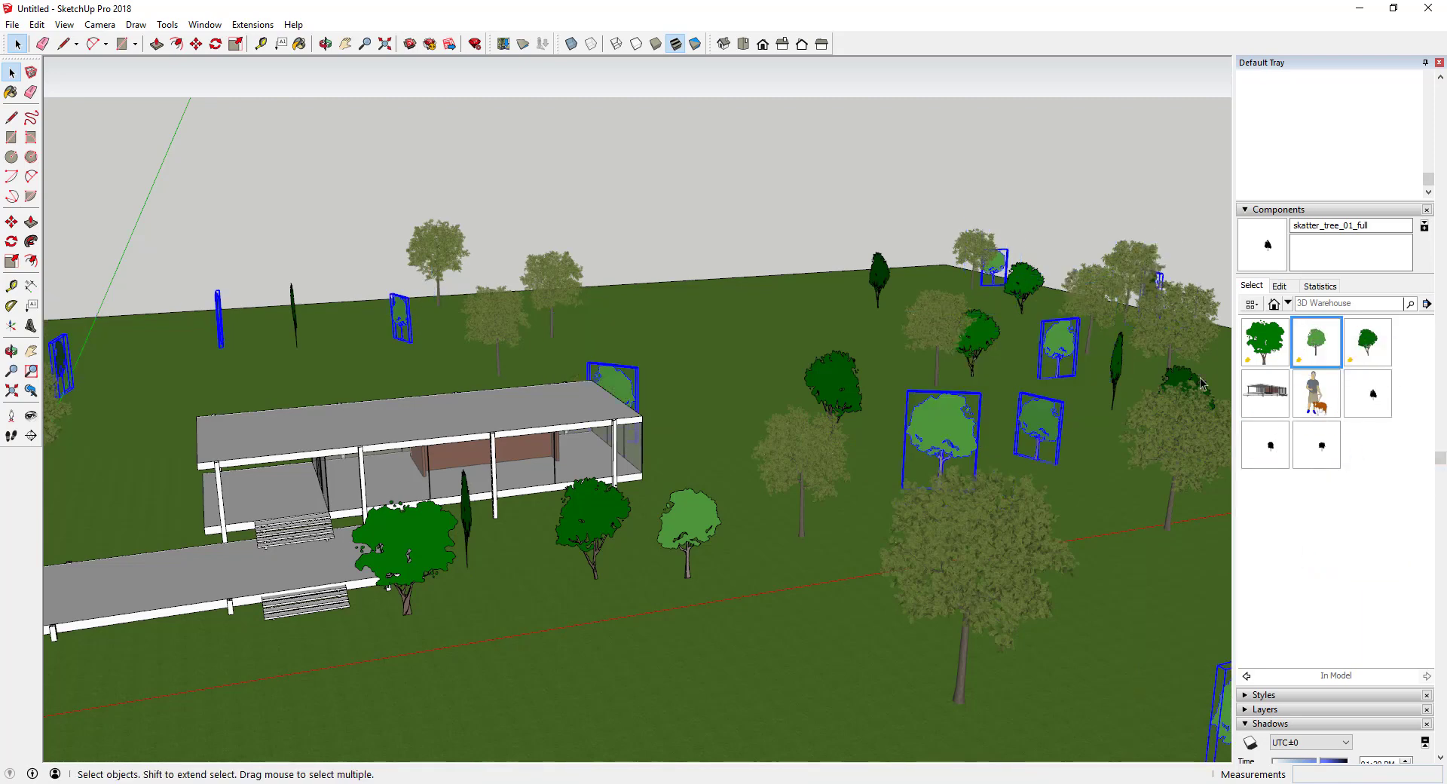
# Replace the last full Skatter tree's instances with the 2D Schematic Mulberry Tree
pyautogui.rightClick(1312, 445)
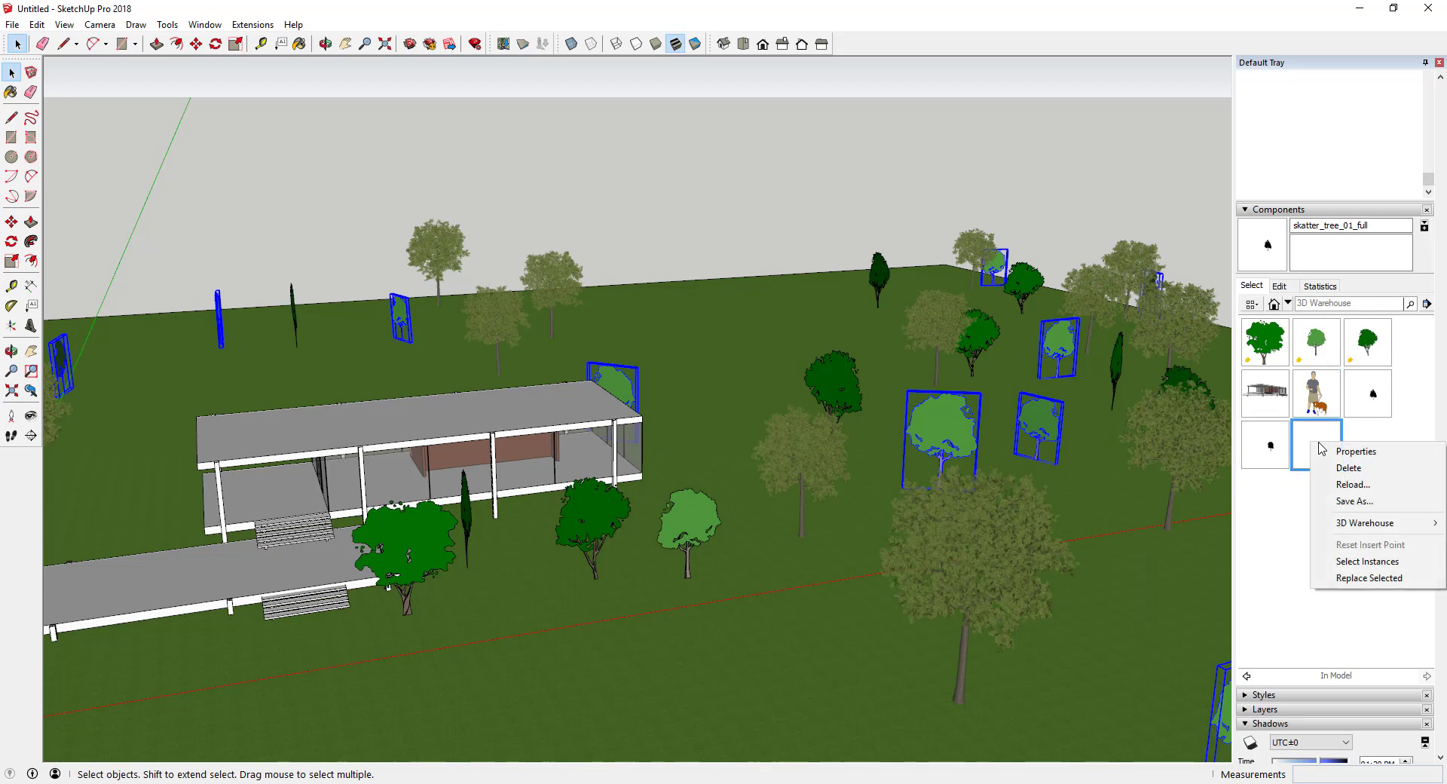
pyautogui.click(1369, 562)
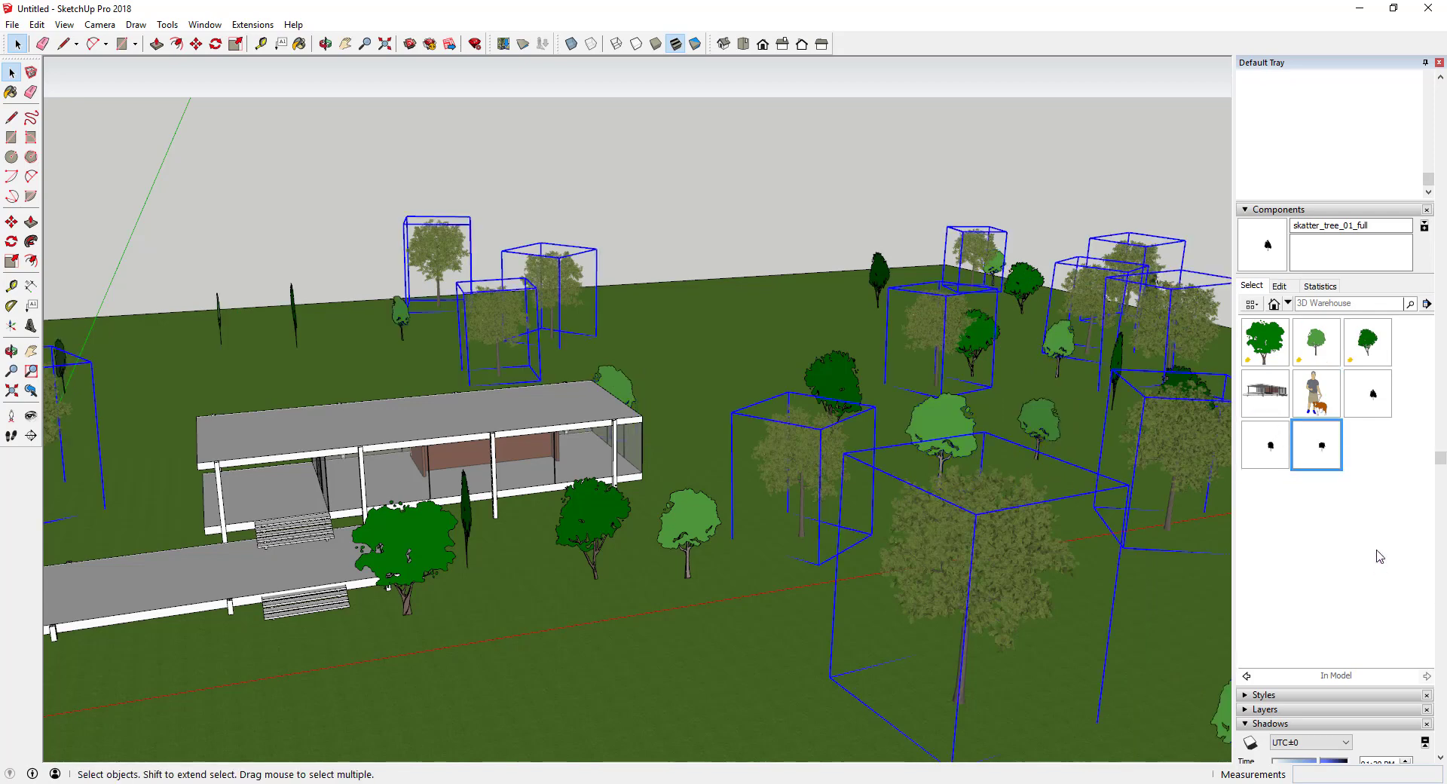
pyautogui.rightClick(1272, 346)
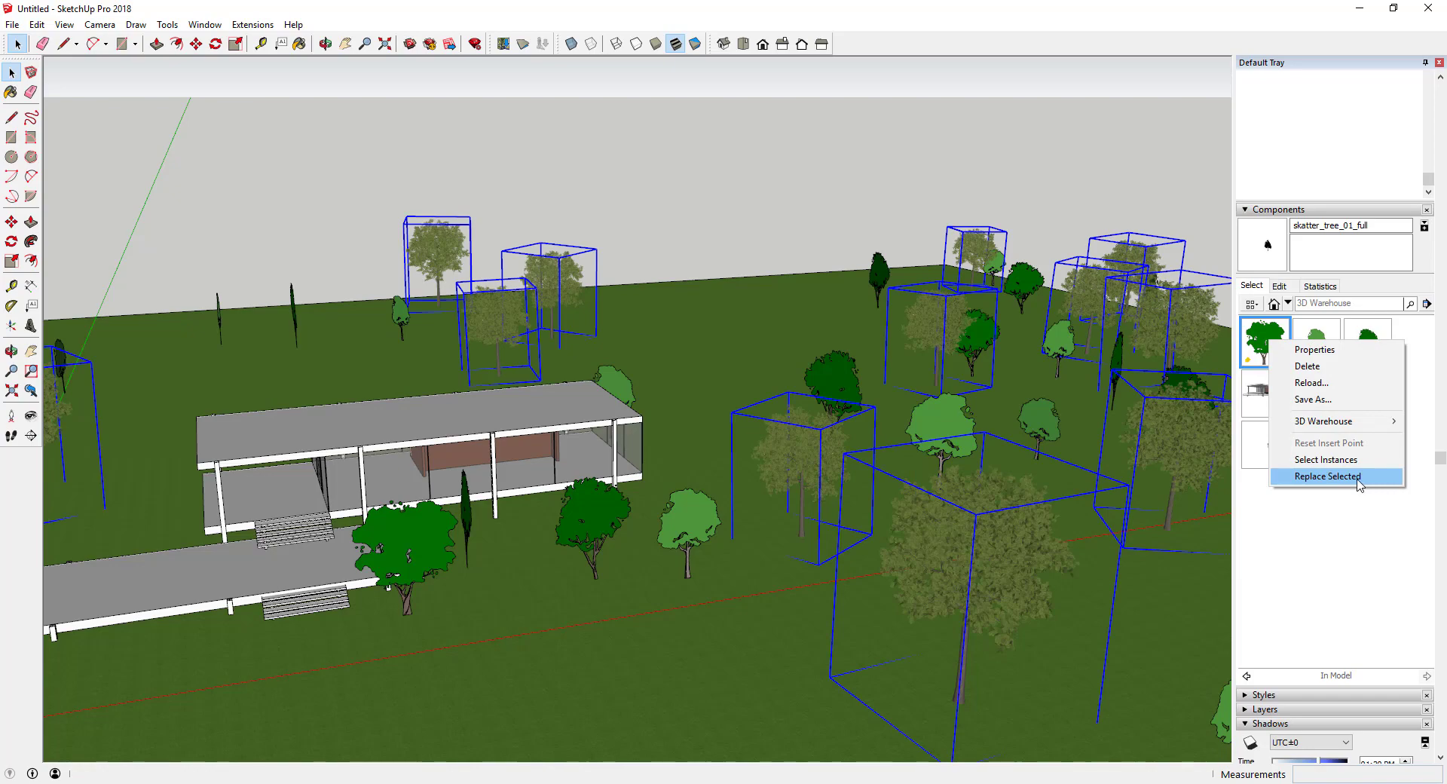
pyautogui.click(1307, 472)
# Zoom out and tilt the view to look down over the whole site
pyautogui.scroll(-5, 829, 302)
pyautogui.moveTo(830, 302); pyautogui.dragTo(894, 301, button='middle')
pyautogui.scroll(-4, 834, 399)
pyautogui.moveTo(834, 400); pyautogui.dragTo(1181, 341, button='middle')
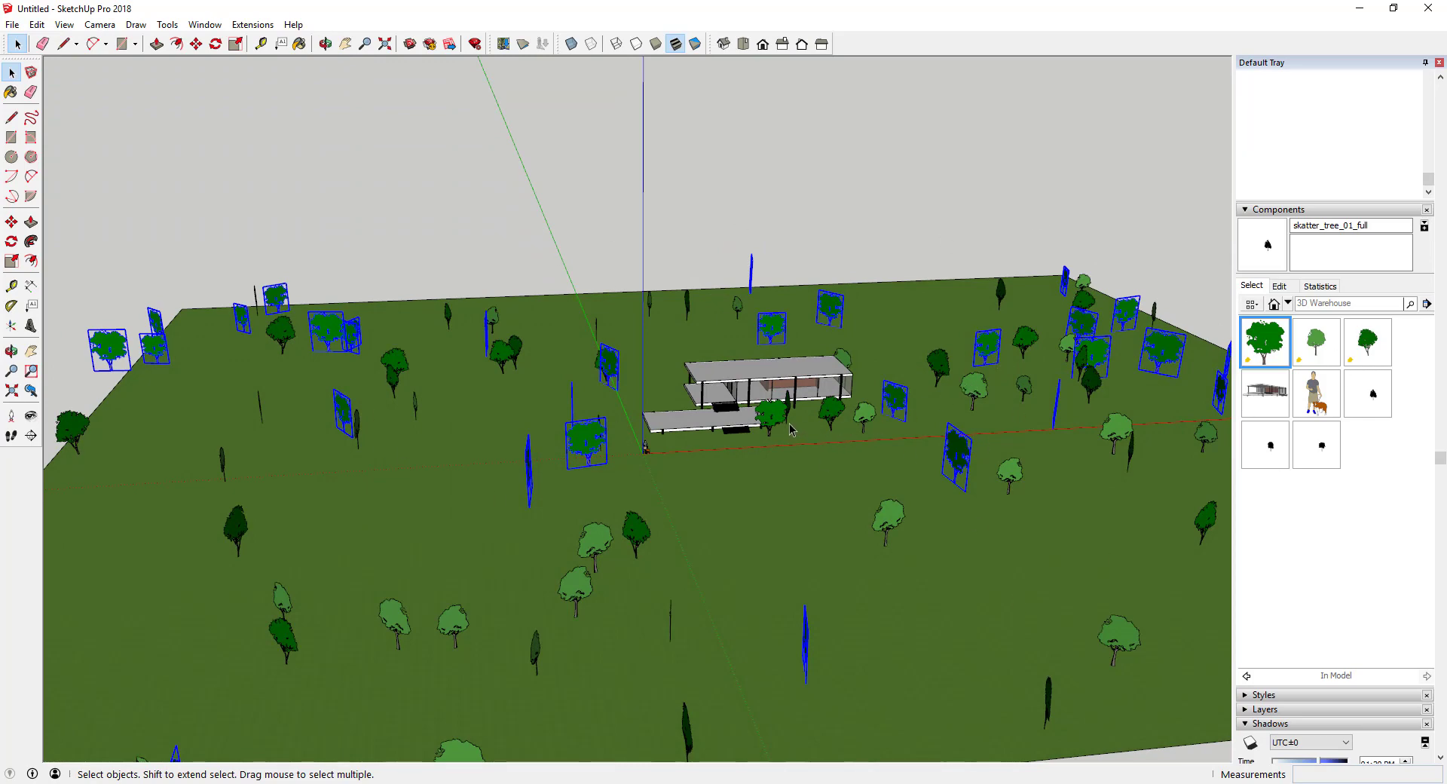
pyautogui.scroll(5, 859, 398)
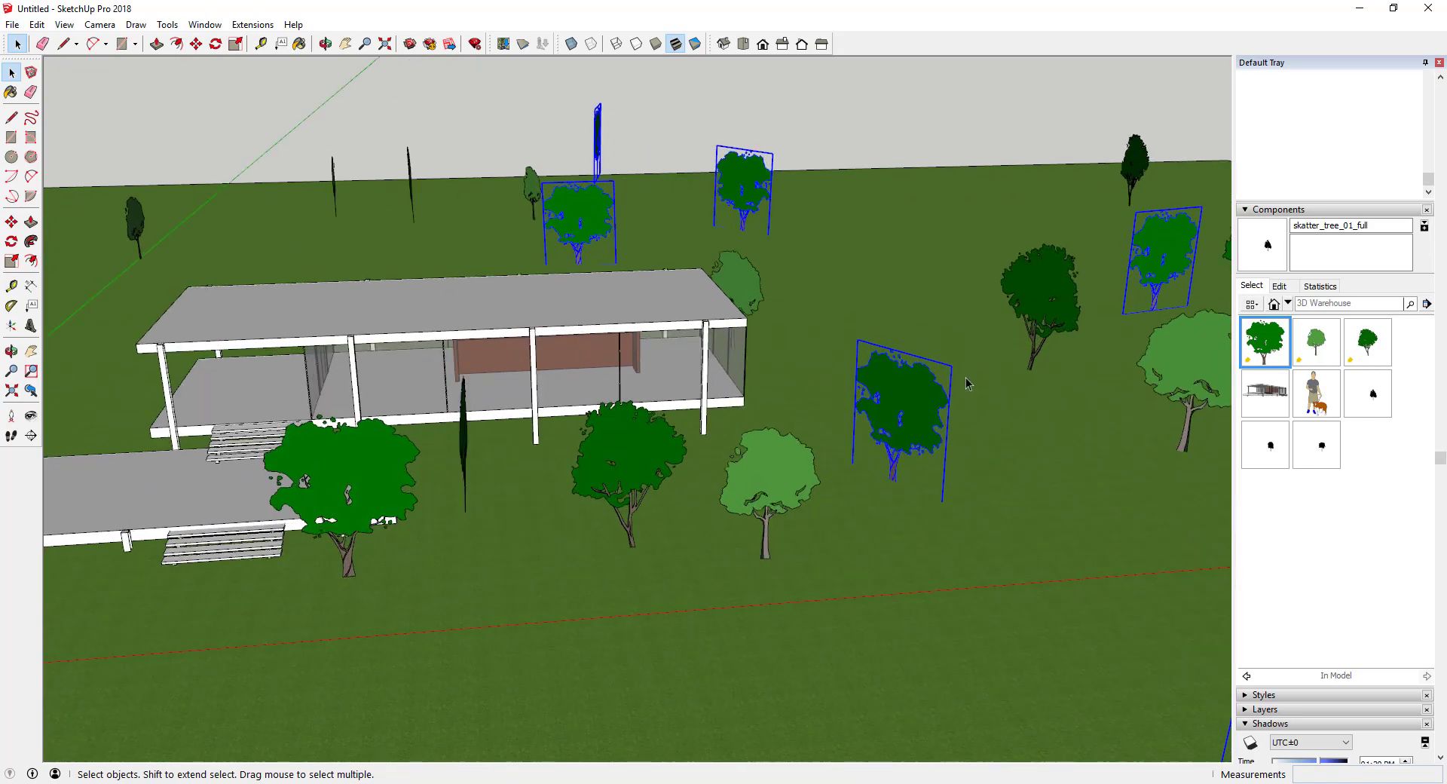
pyautogui.scroll(-5, 1118, 397)
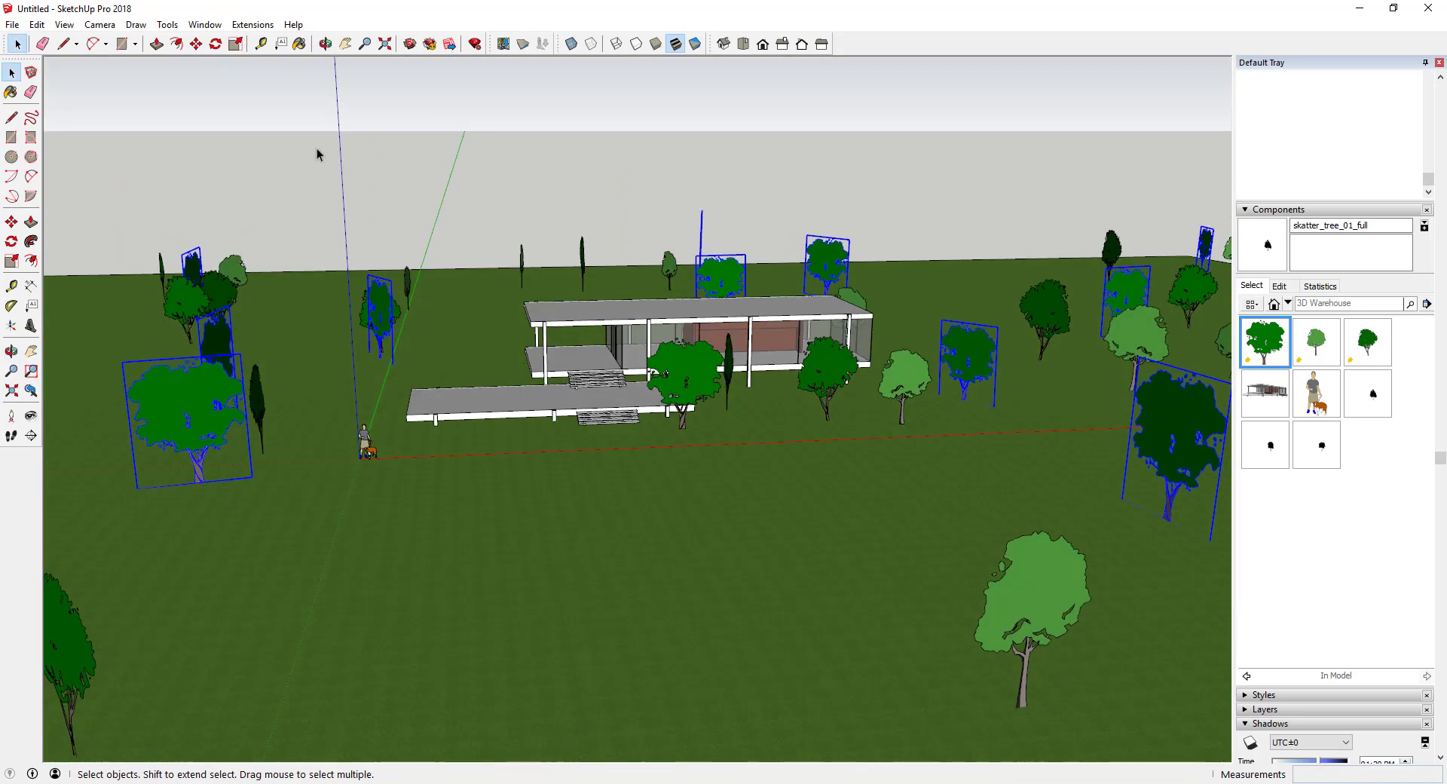
pyautogui.click(198, 25)
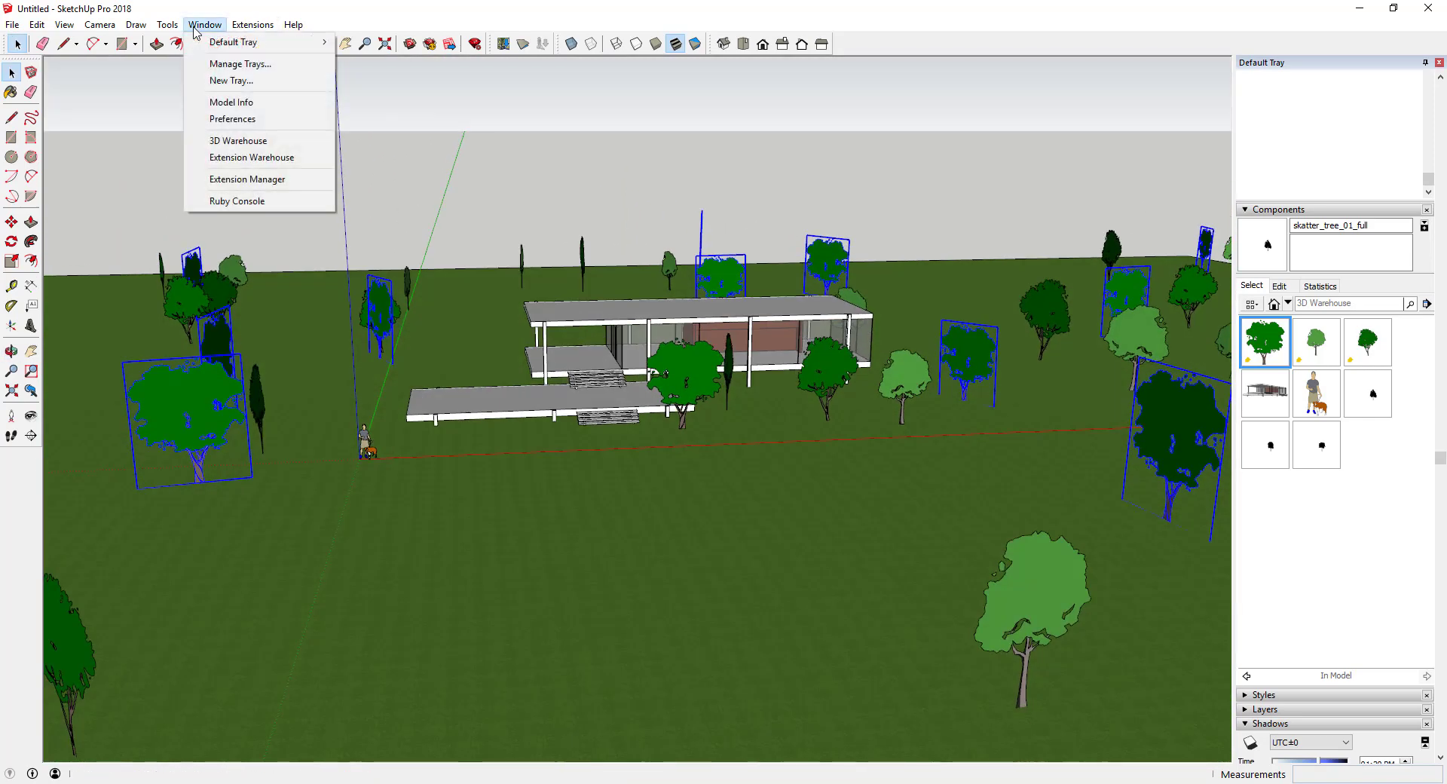
pyautogui.click(220, 103)
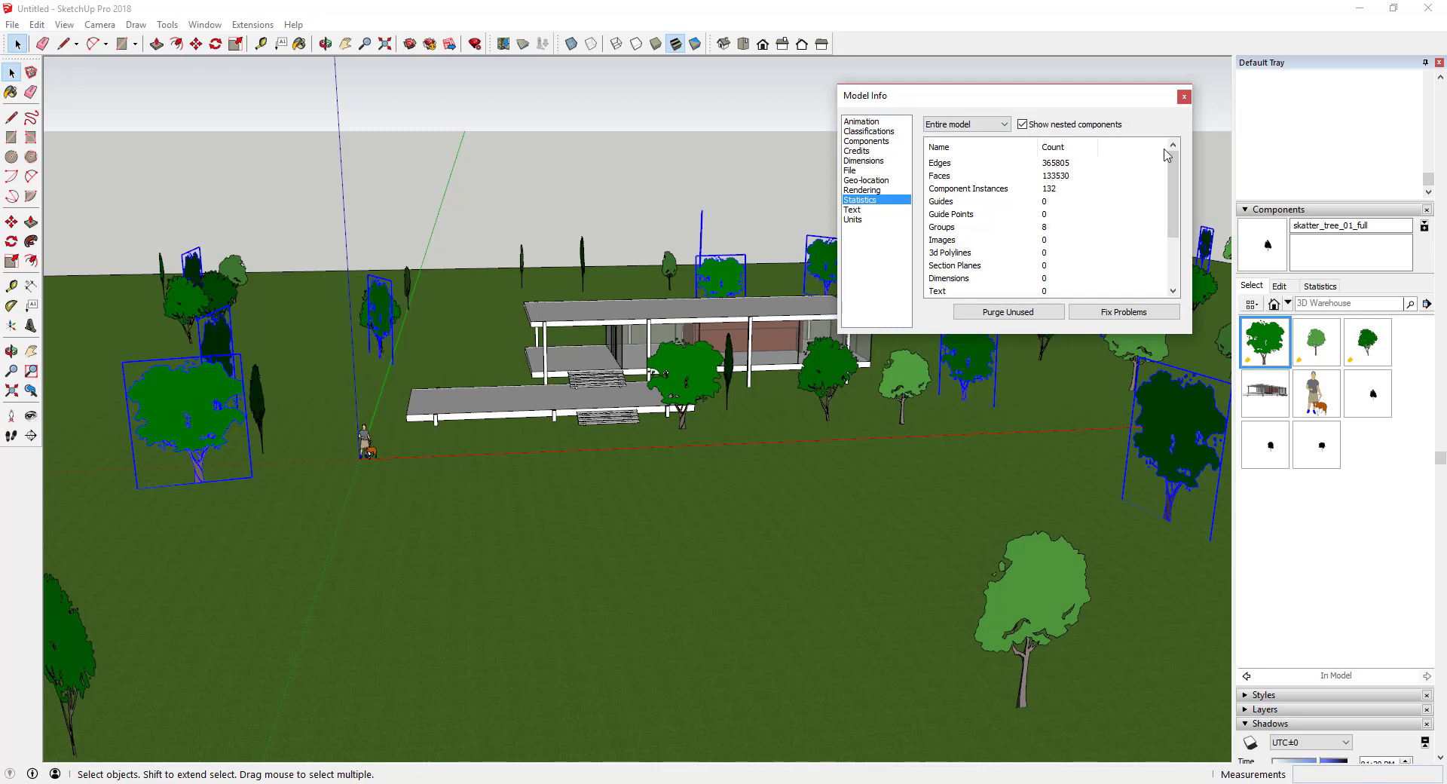
pyautogui.click(1185, 97)
pyautogui.moveTo(833, 473); pyautogui.dragTo(827, 429, button='middle')
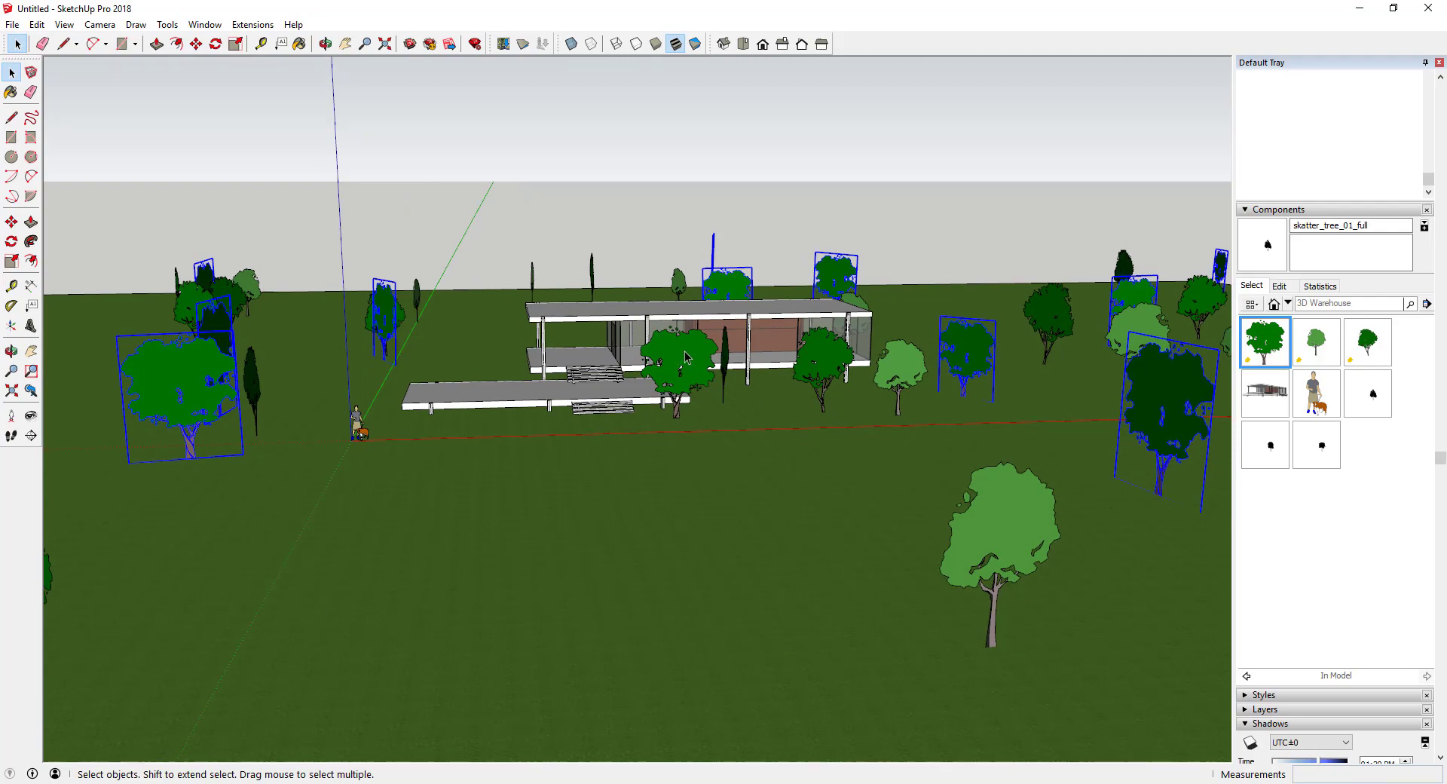
# Orbit and zoom to an eye-level view beside the glass house
pyautogui.scroll(5, 676, 337)
pyautogui.moveTo(676, 337); pyautogui.dragTo(452, 260, button='middle')
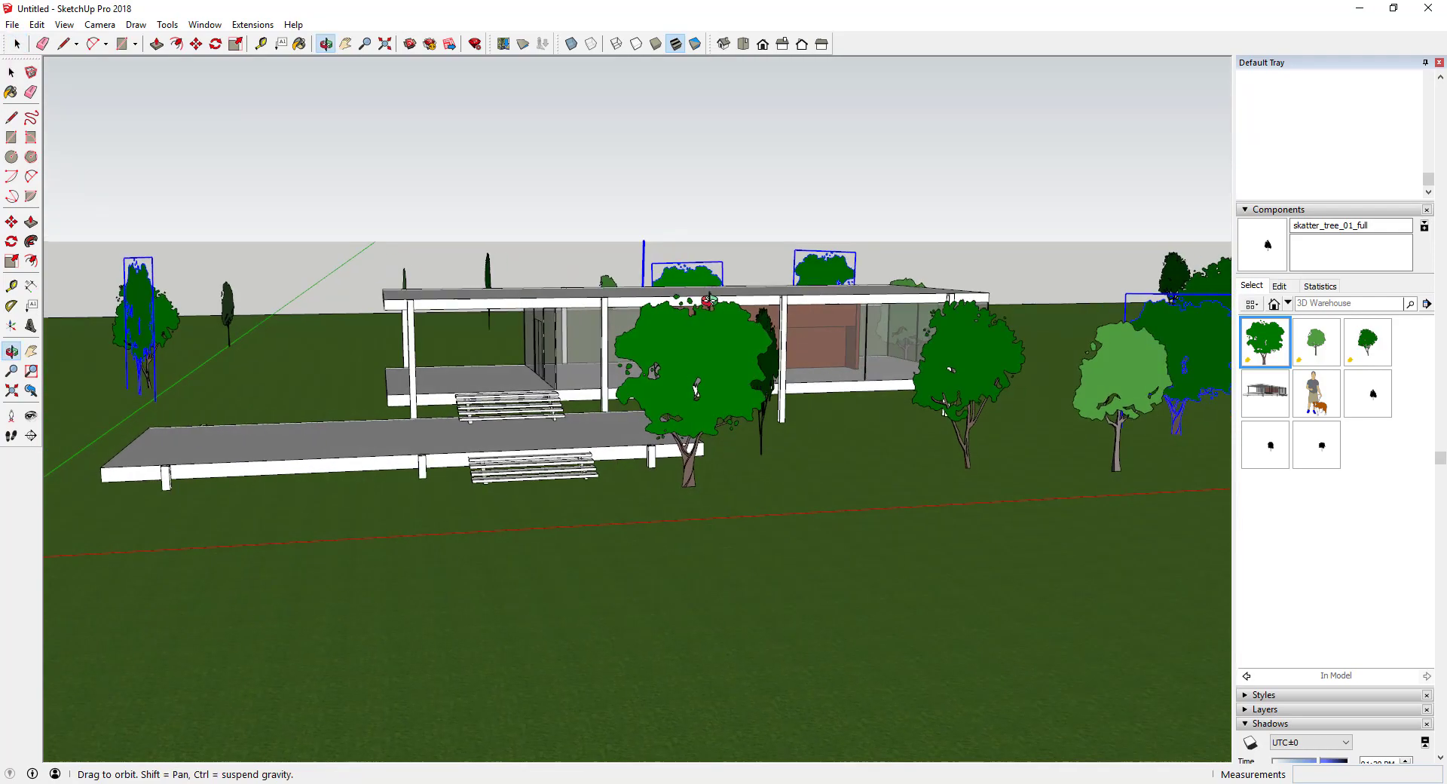
pyautogui.scroll(3, 581, 309)
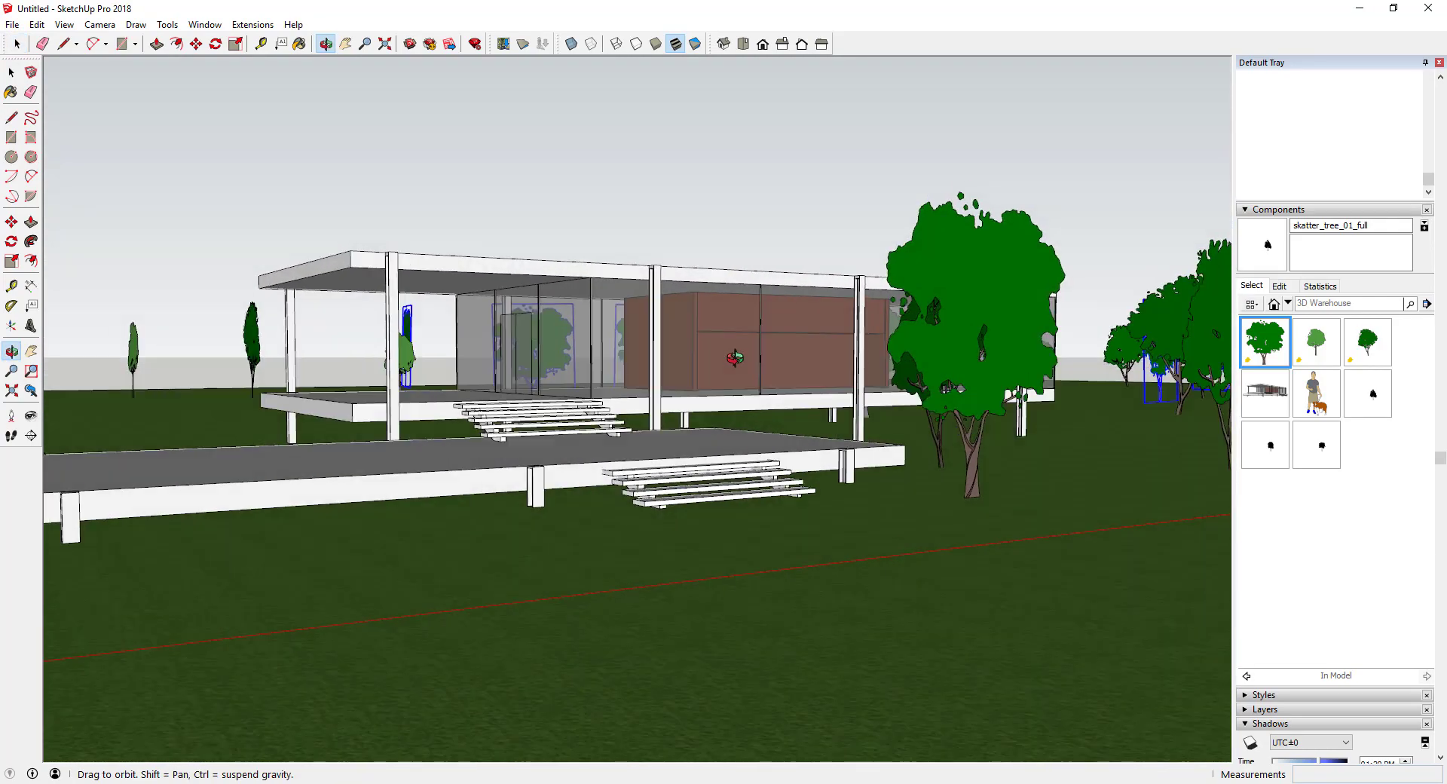
pyautogui.scroll(2, 394, 236)
# Add the current view as Scene 1 via View > Animation > Add Scene, confirming Create Scene
pyautogui.click(65, 26)
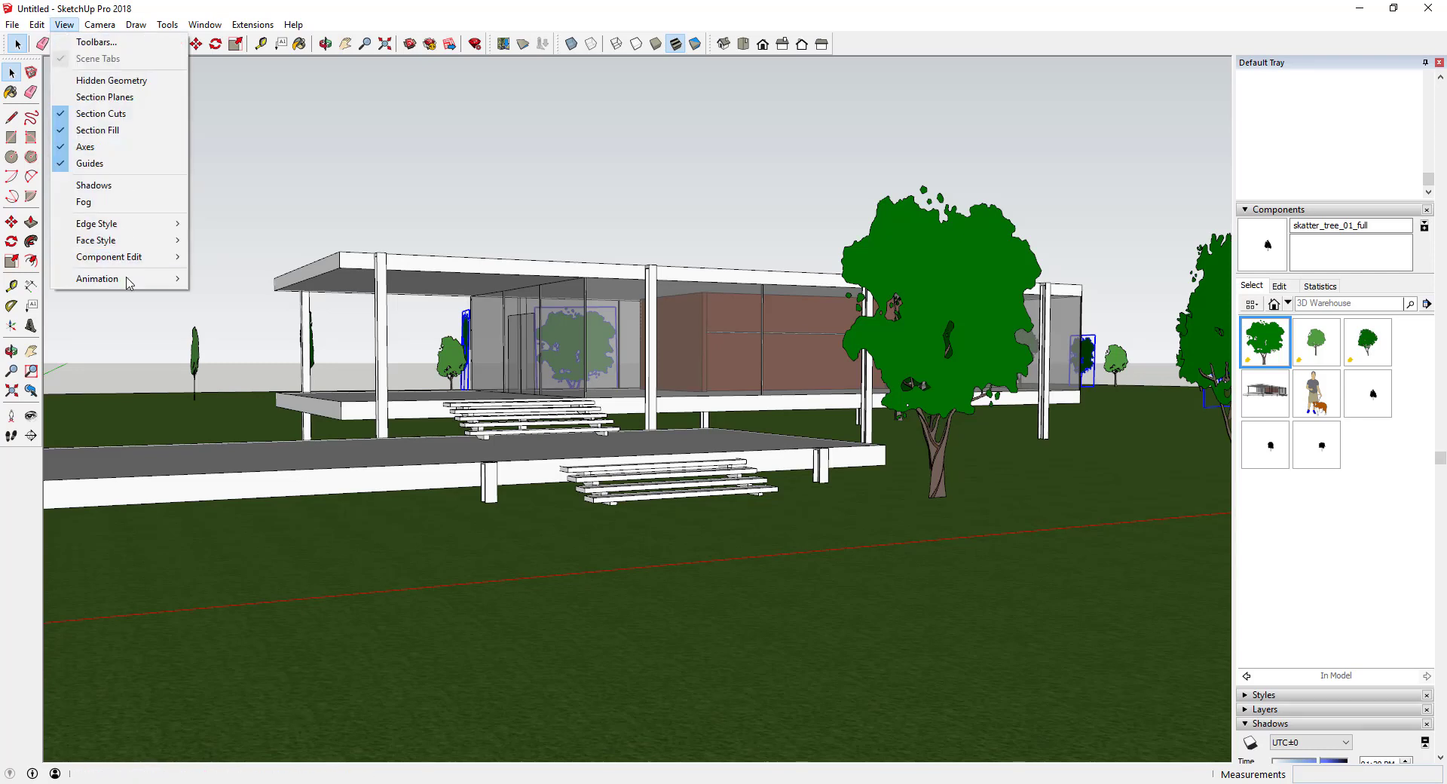
pyautogui.moveTo(129, 280)
pyautogui.click(252, 283)
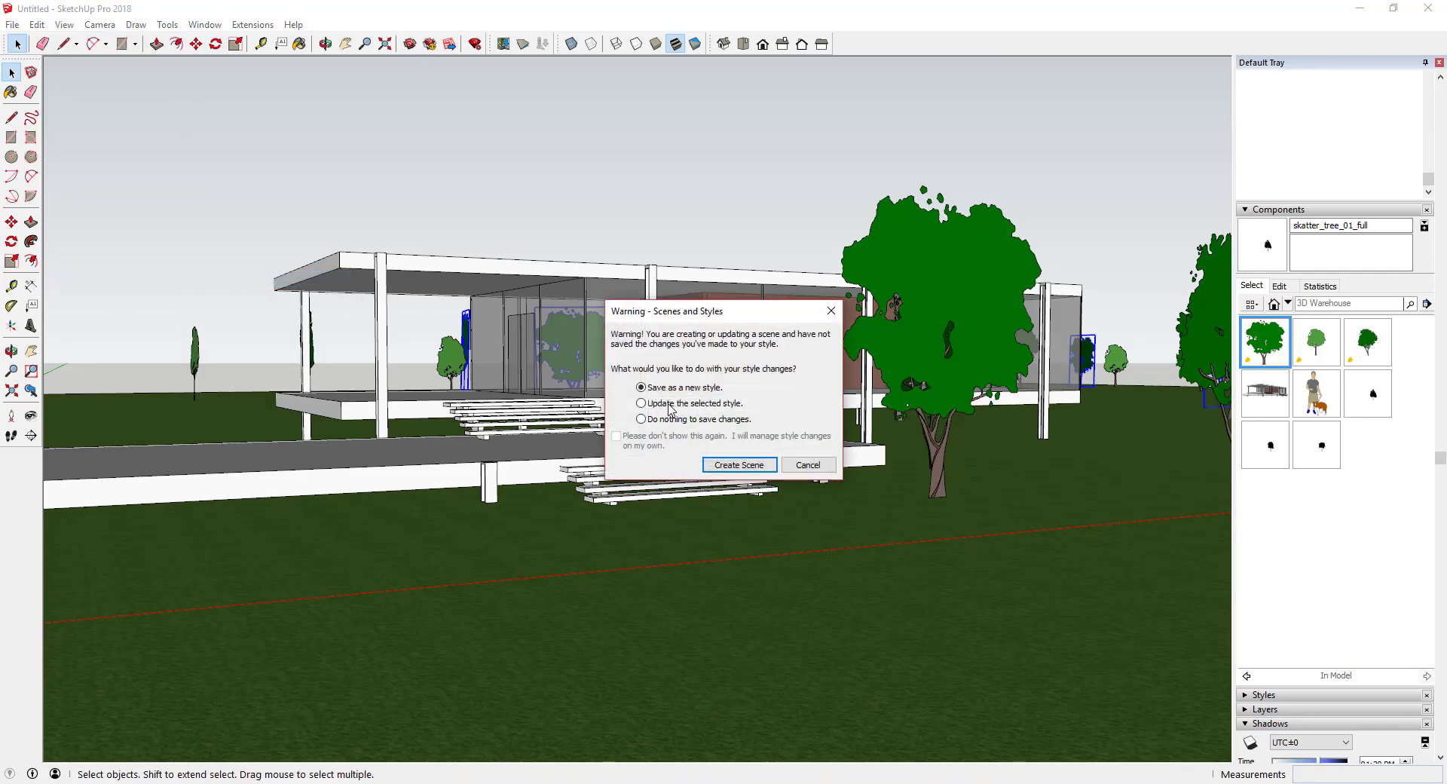
pyautogui.click(740, 465)
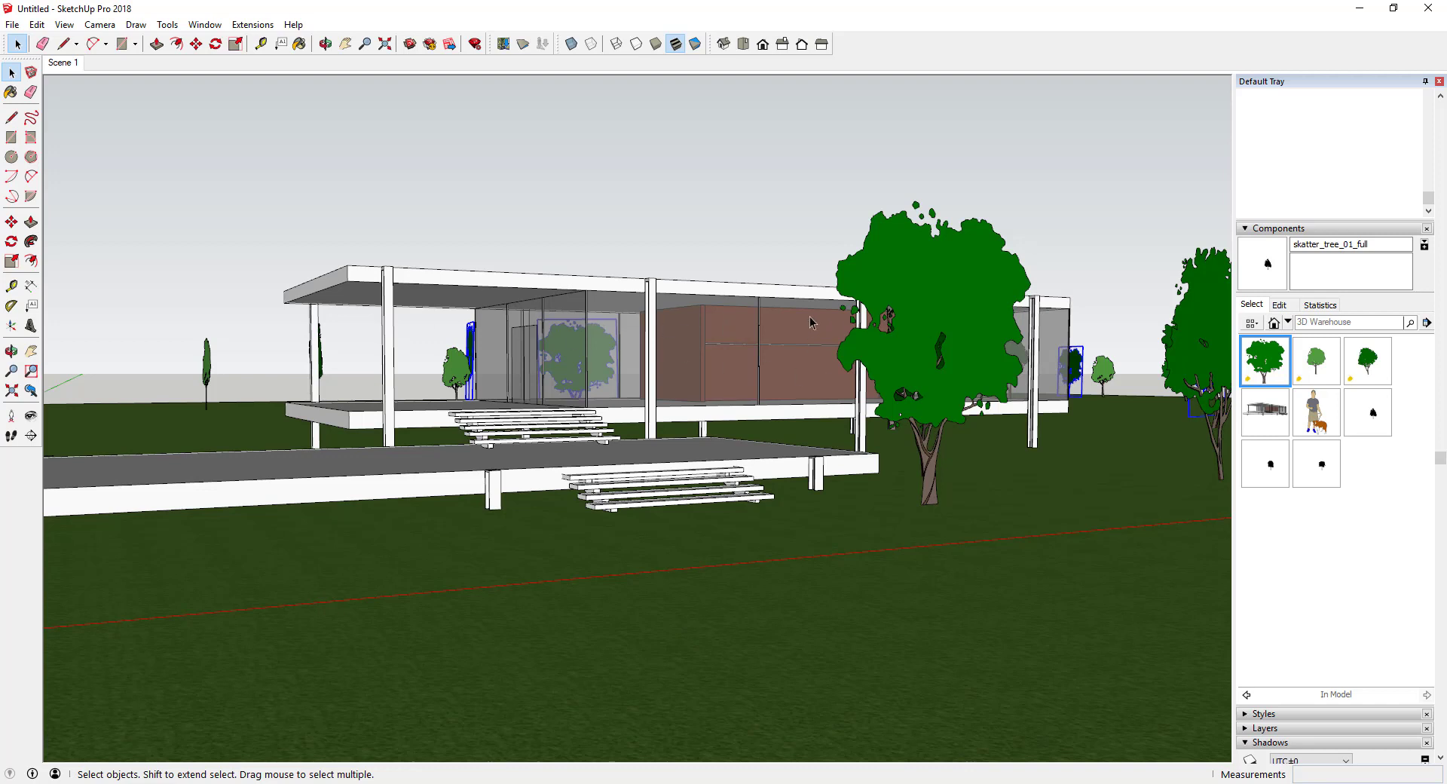
# Swap all 2D Schematic Walnut Tree instances back to the full Skatter tree
pyautogui.click(722, 220)
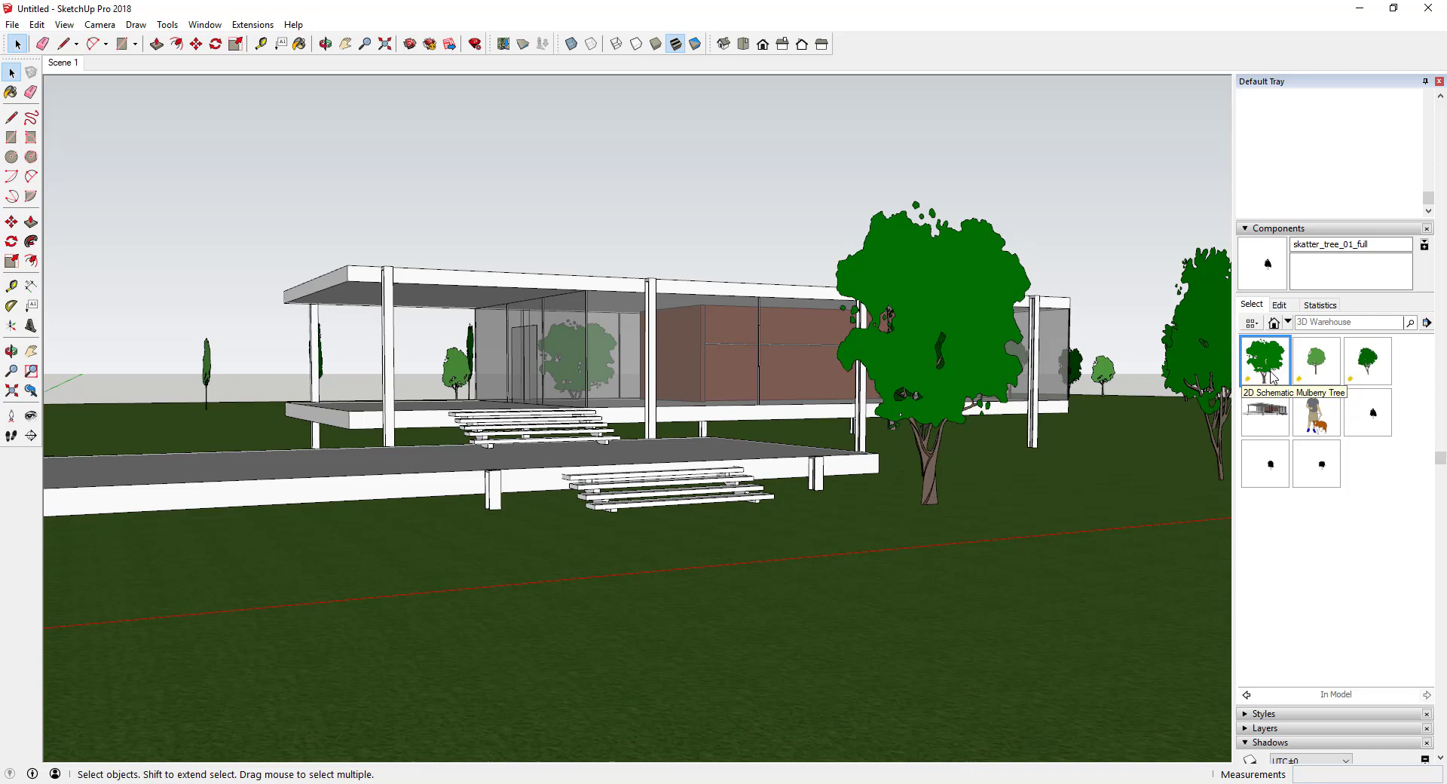
pyautogui.click(1369, 368)
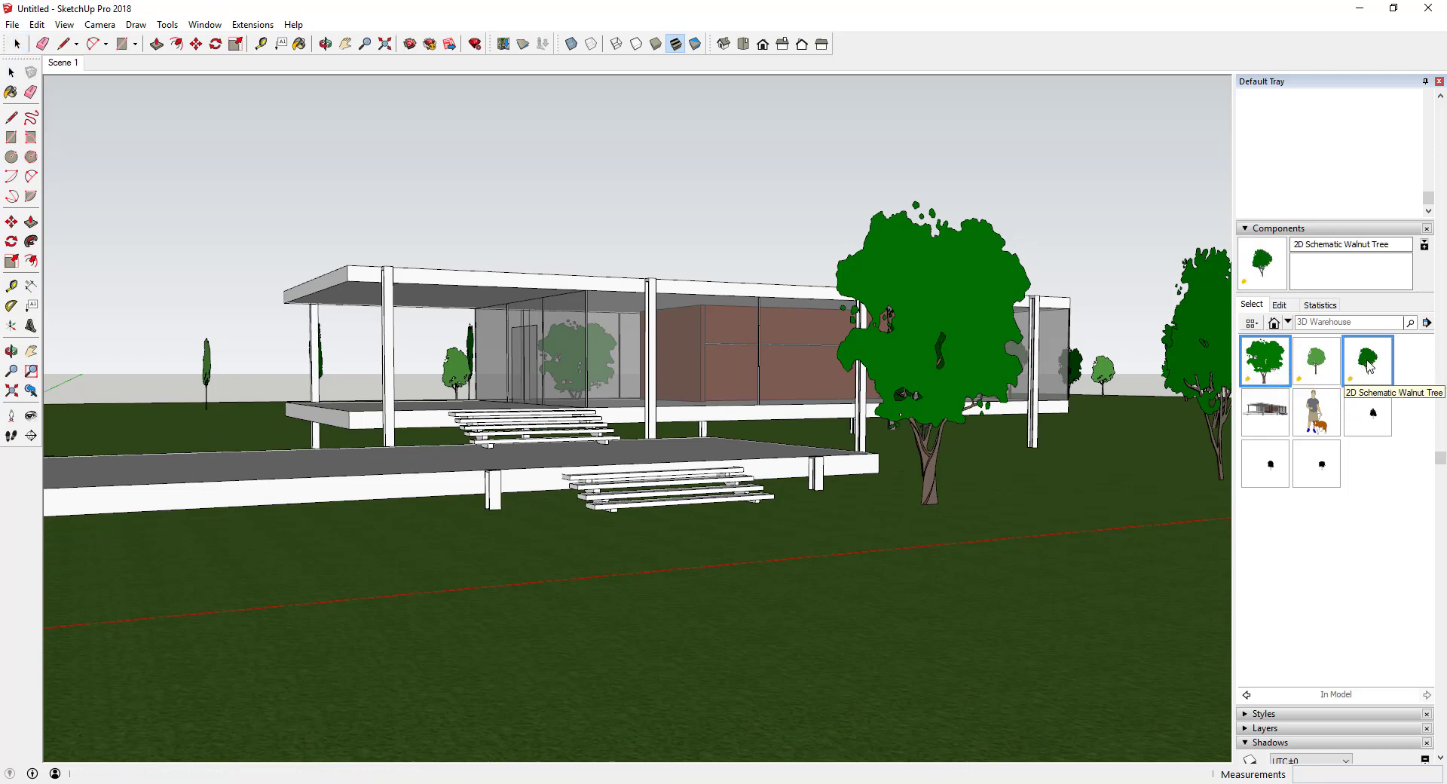
pyautogui.rightClick(1369, 368)
pyautogui.click(1391, 490)
pyautogui.rightClick(1384, 420)
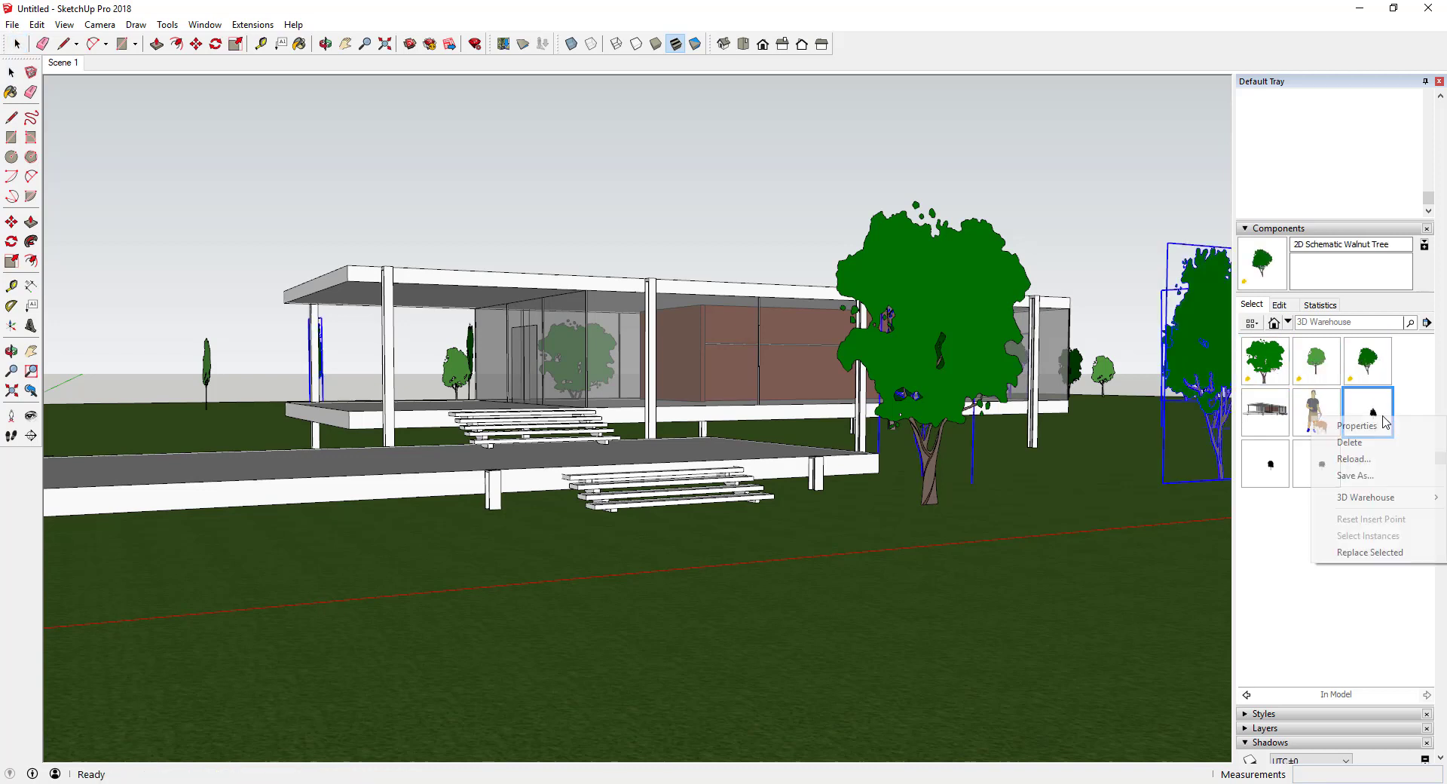
pyautogui.click(1371, 552)
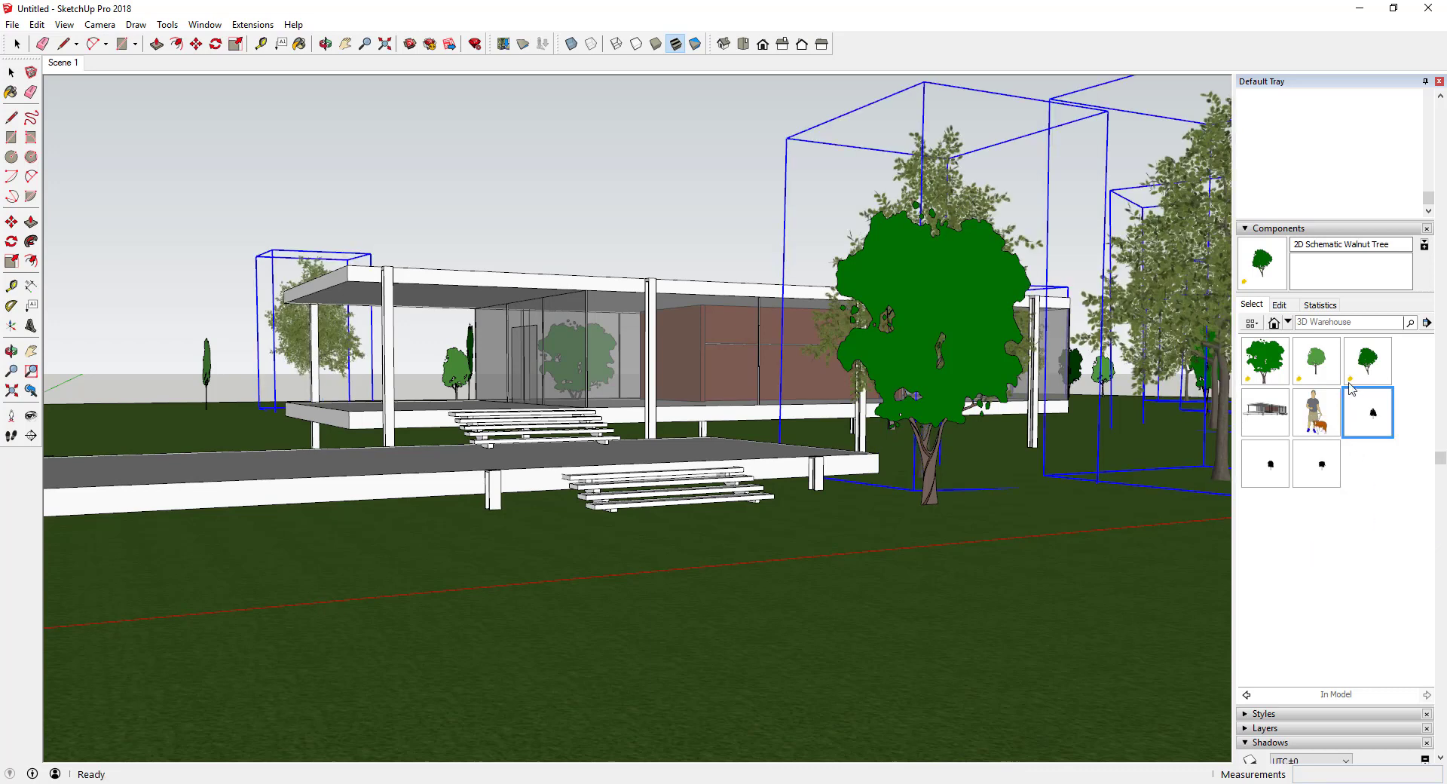
# Swap the 2D Schematic Oak2 trees back to full trees and select all Mulberry Tree instances
pyautogui.click(1315, 365)
pyautogui.rightClick(1314, 365)
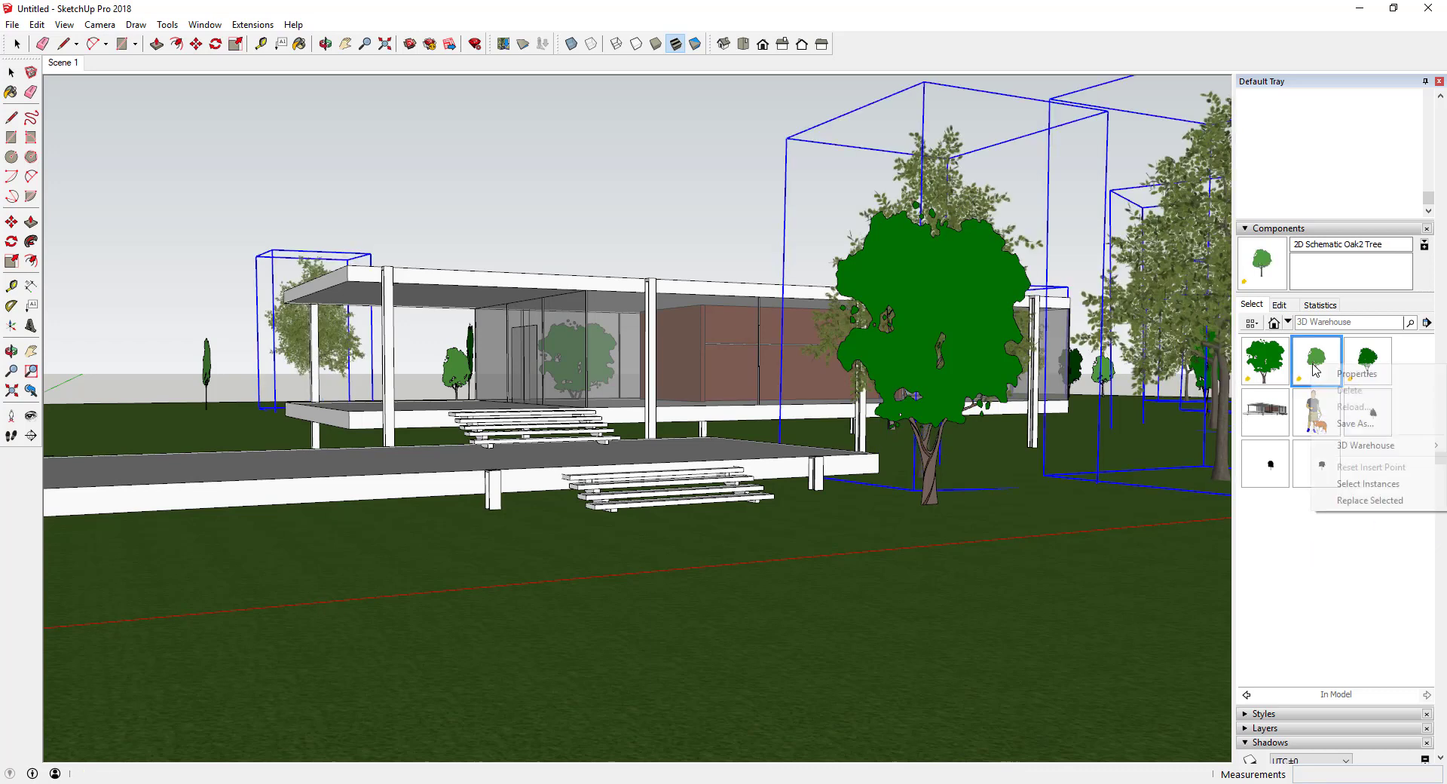
pyautogui.click(1363, 500)
pyautogui.click(1268, 355)
pyautogui.rightClick(1268, 354)
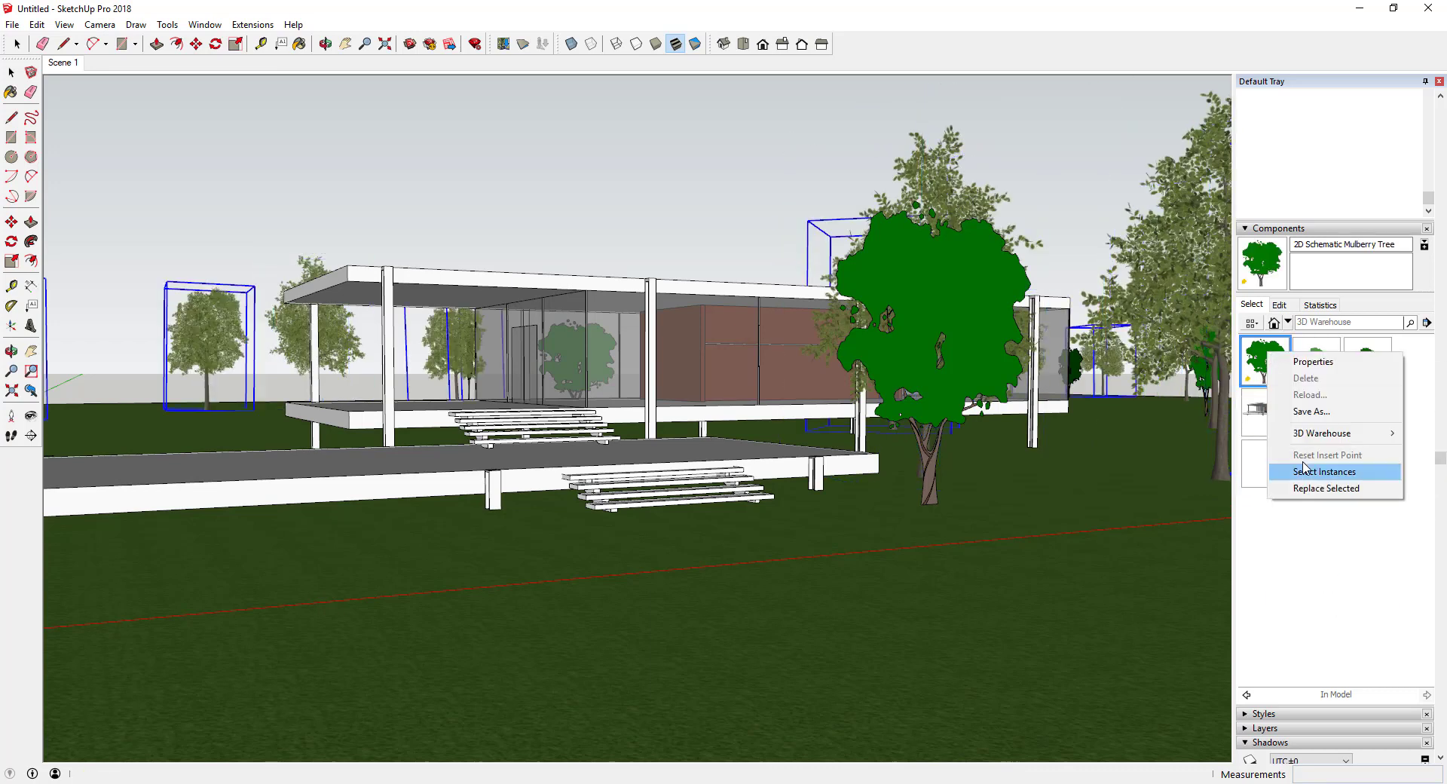
pyautogui.click(1320, 471)
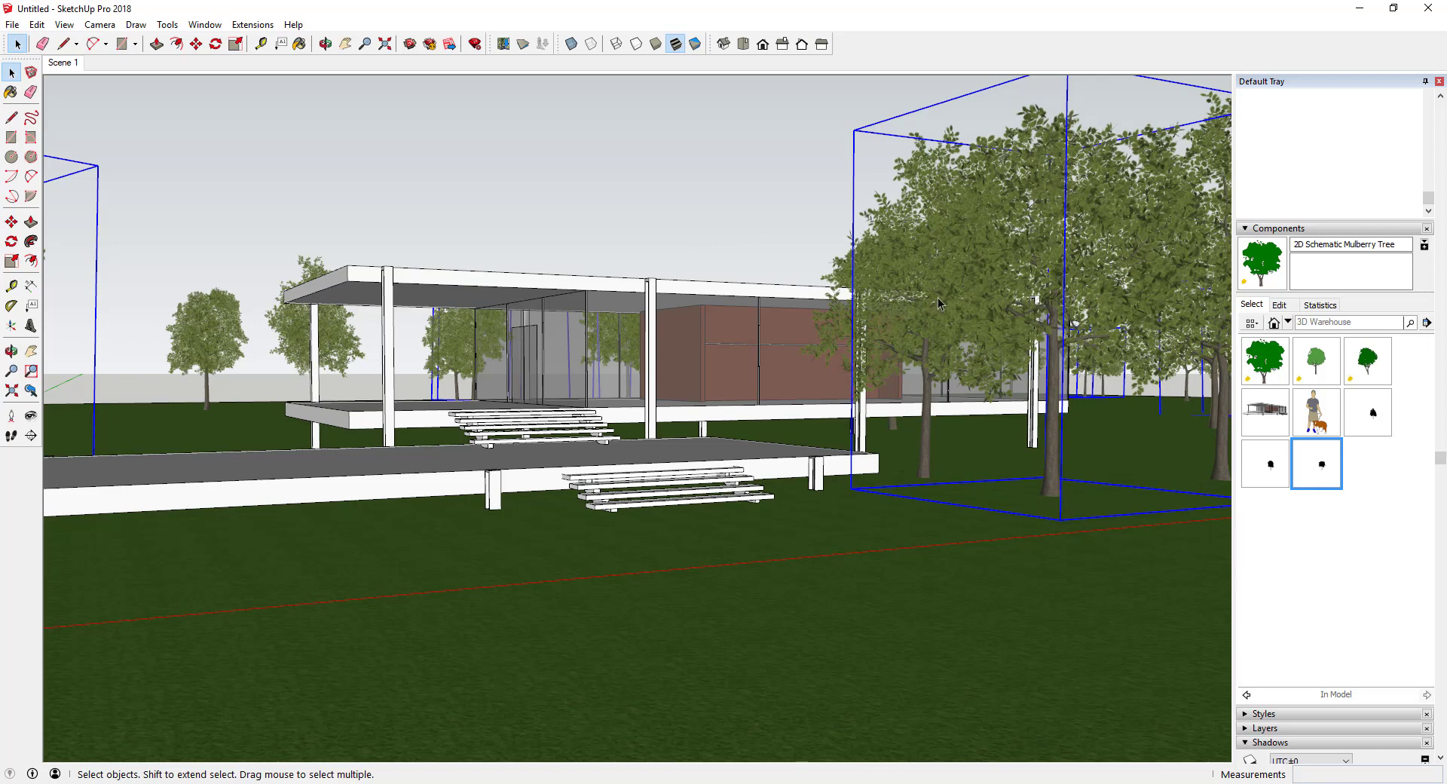
pyautogui.press('Escape')
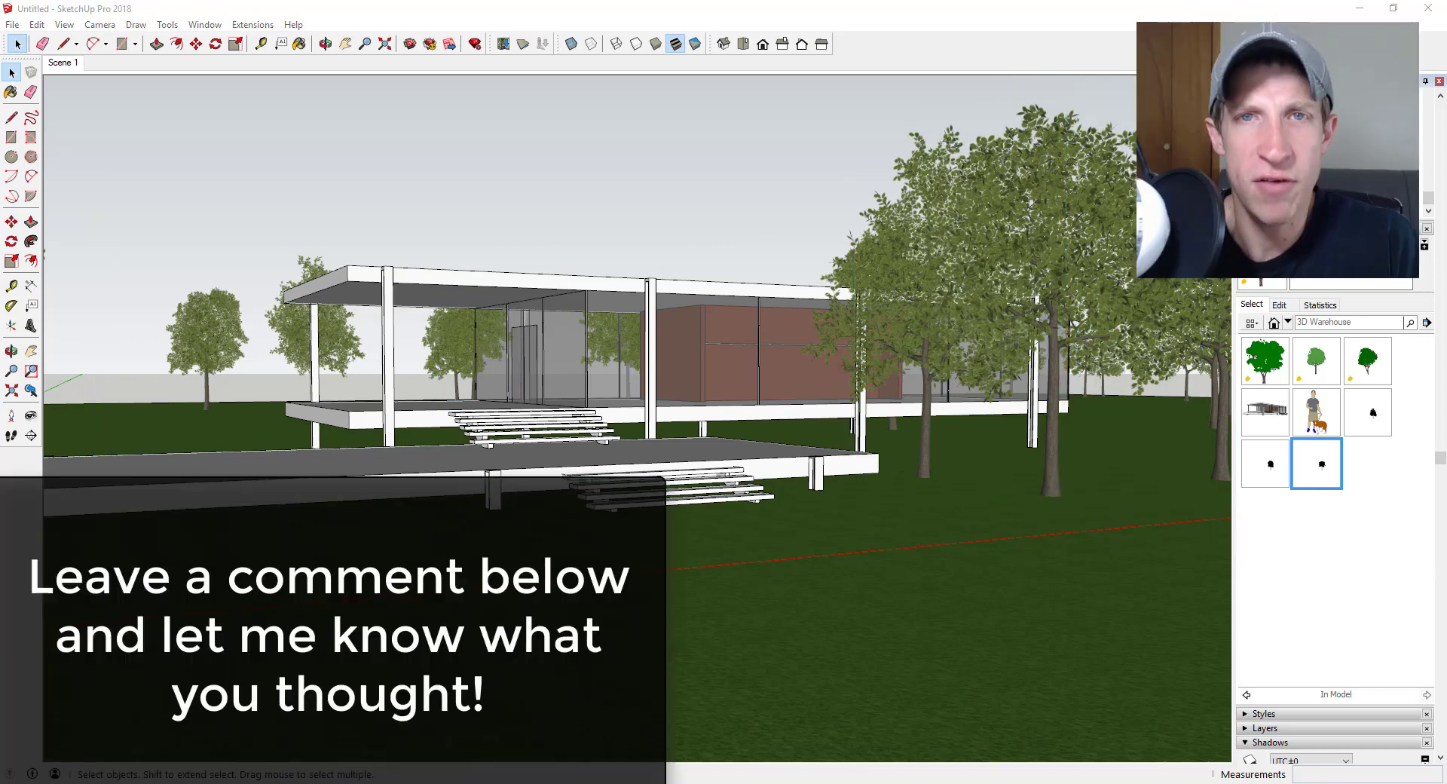